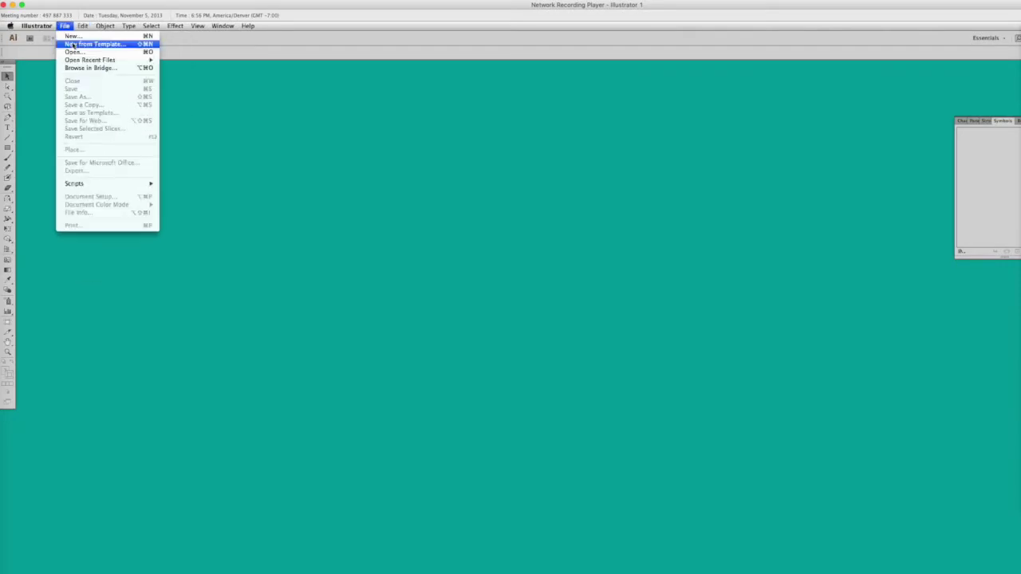
Create a new blank document with the default settings
left_click(149, 36)
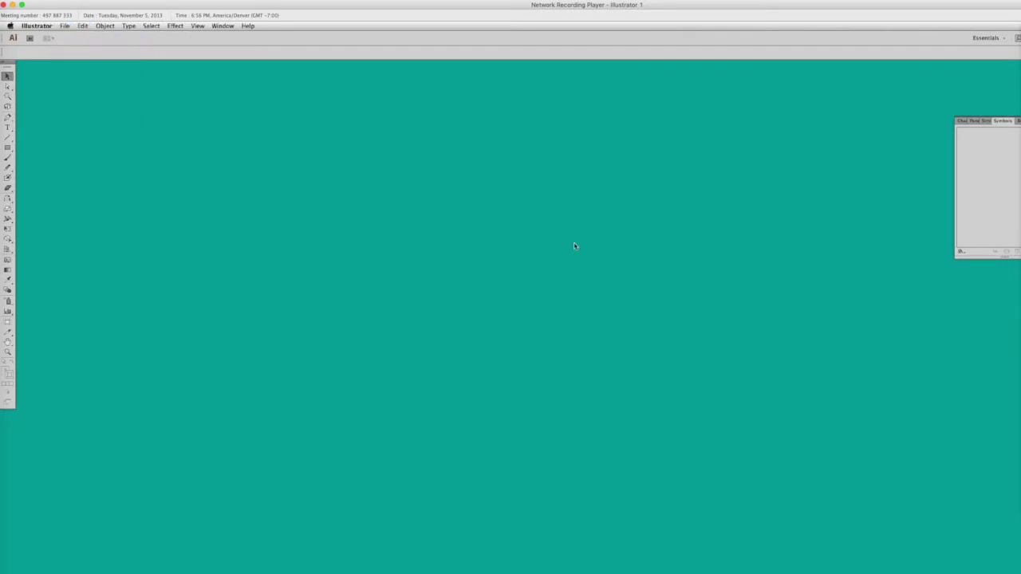
left_click(590, 426)
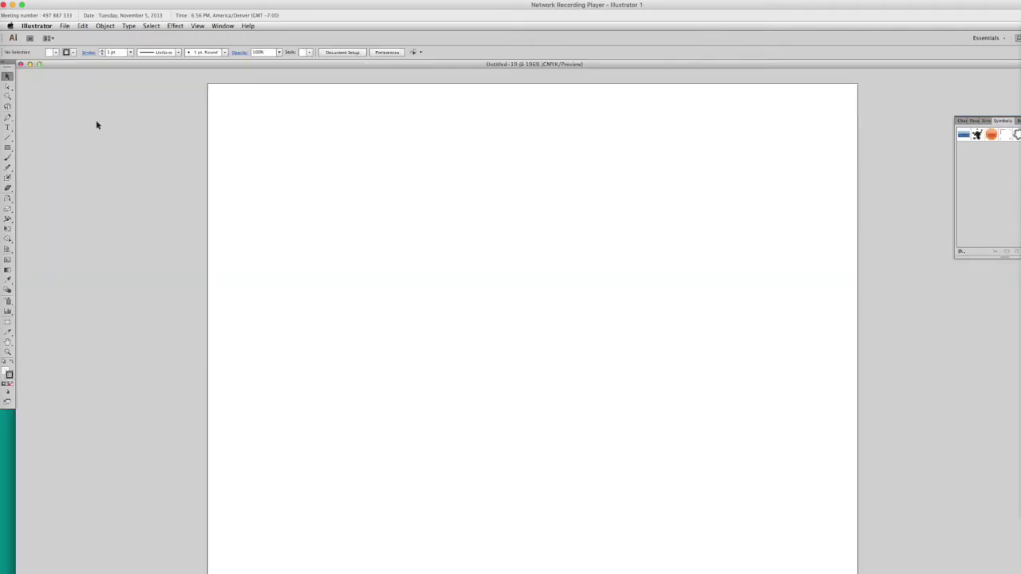
Place the 3D Chess left image from the 3D Examples folder on the artboard as a reference and delete it after viewing
left_click(64, 26)
left_click(84, 150)
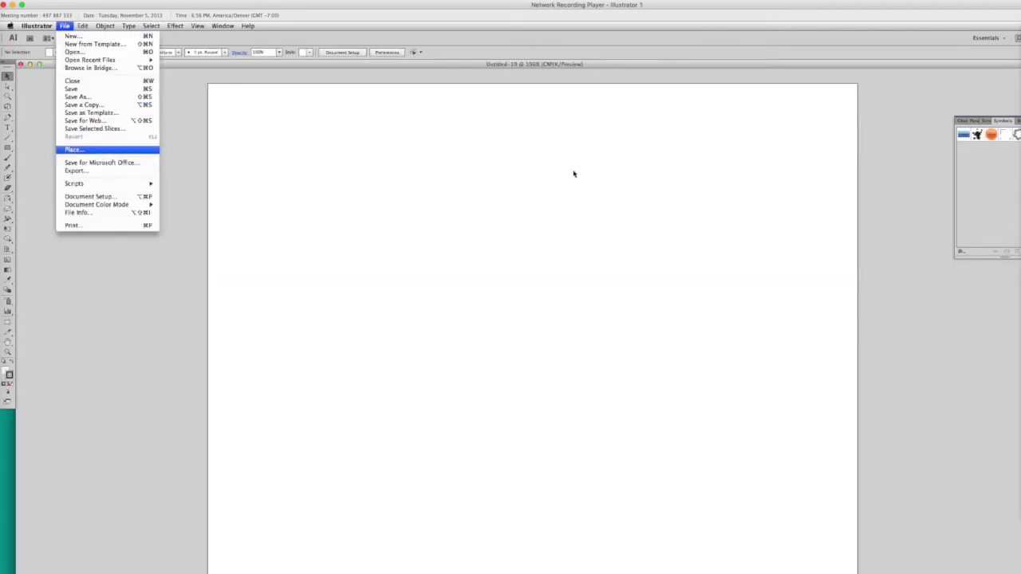
double_click(665, 120)
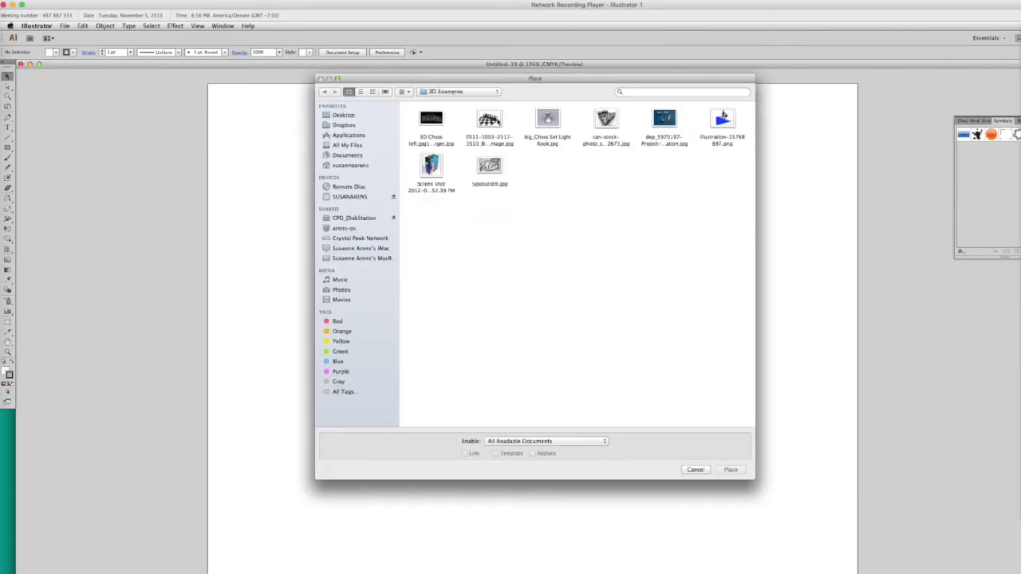
double_click(431, 120)
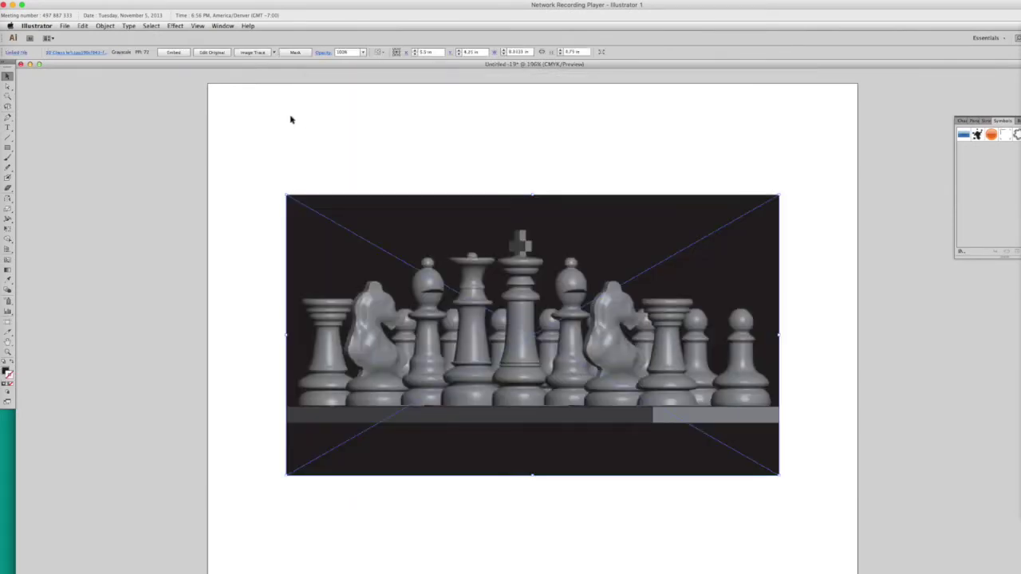
left_click(289, 124)
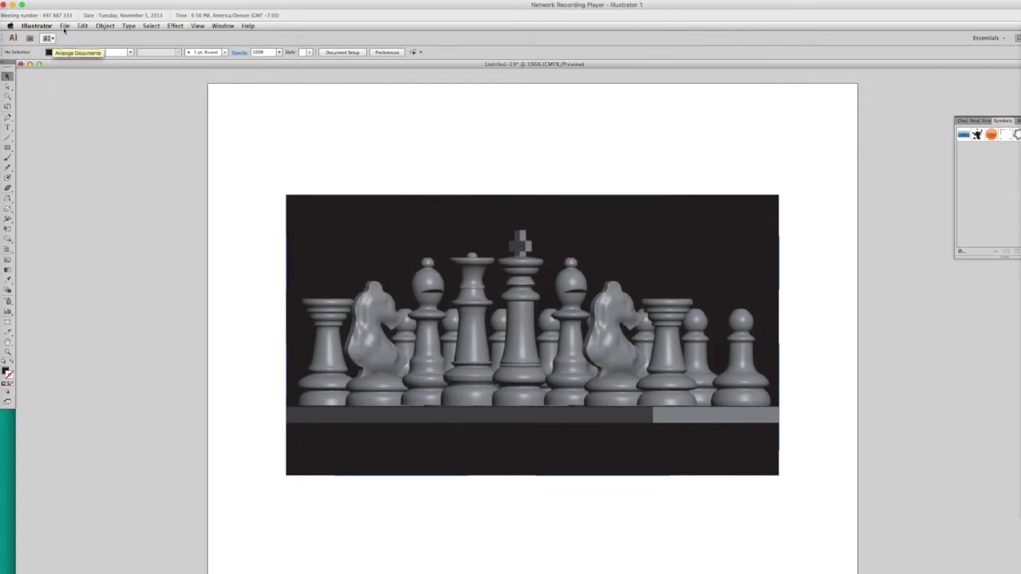
left_click(315, 260)
key("Delete")
left_click(65, 25)
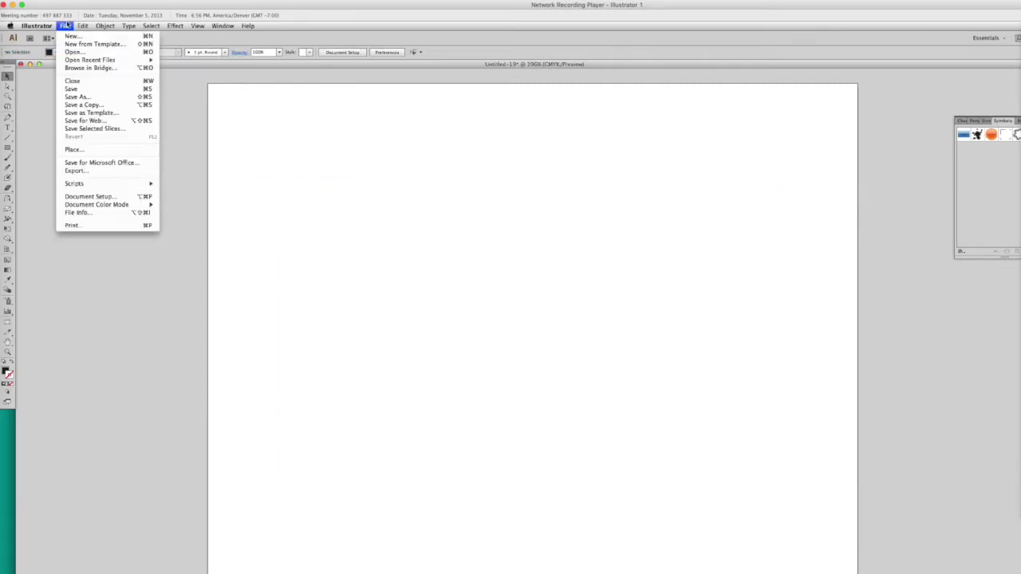
left_click(74, 149)
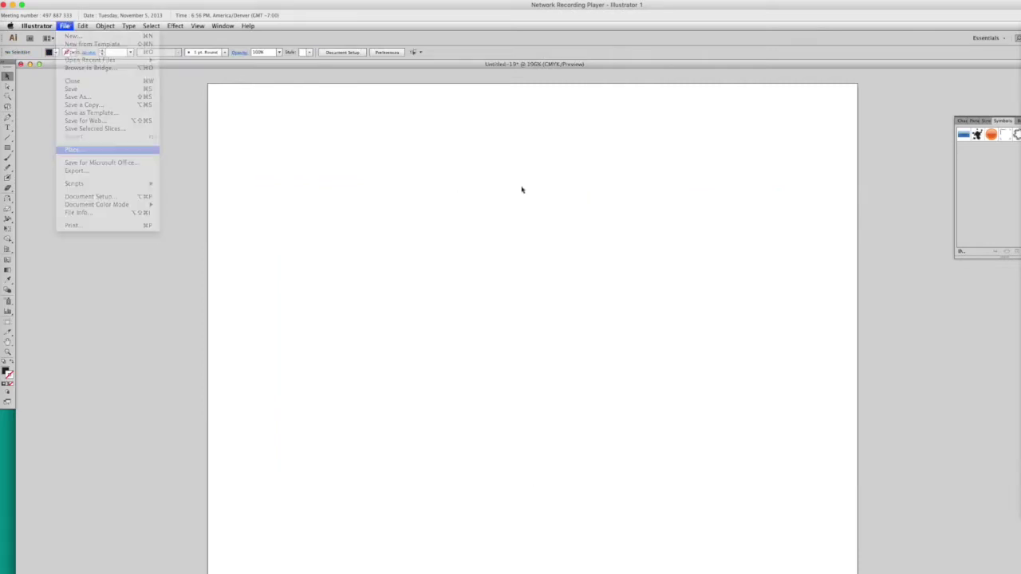
double_click(483, 131)
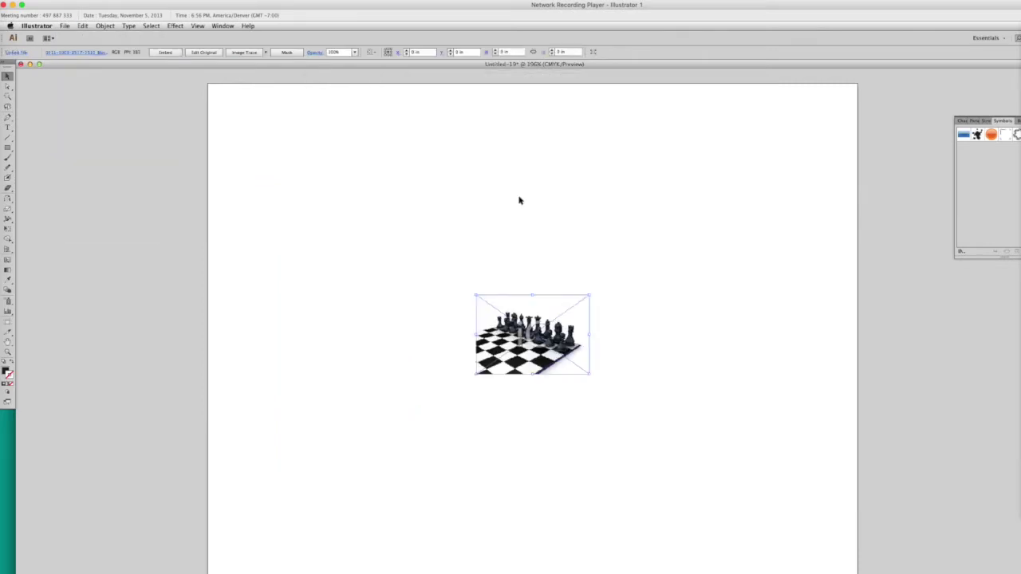
left_click_drag(586, 299, 763, 140)
left_click(106, 213)
left_click_drag(250, 211, 450, 401)
key("Delete")
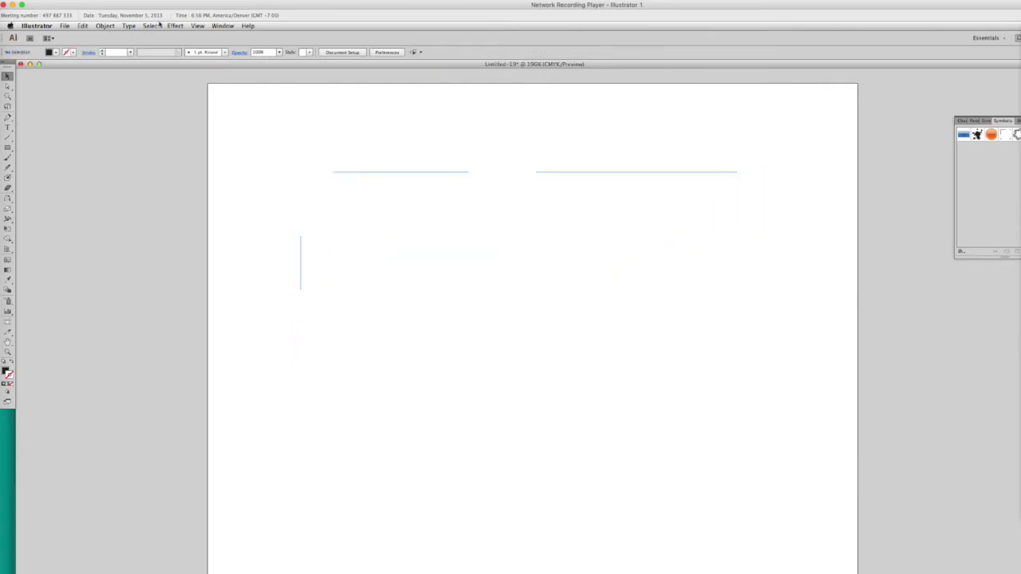
Place the big_Chess Set Light Rook image from the 3D Examples folder on the artboard
left_click(64, 26)
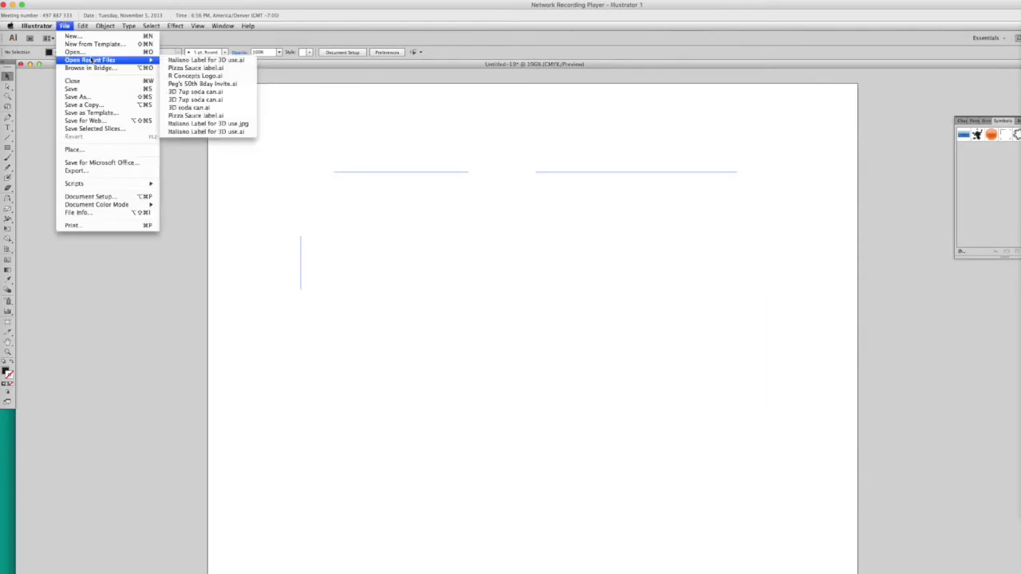
left_click(83, 26)
left_click(64, 26)
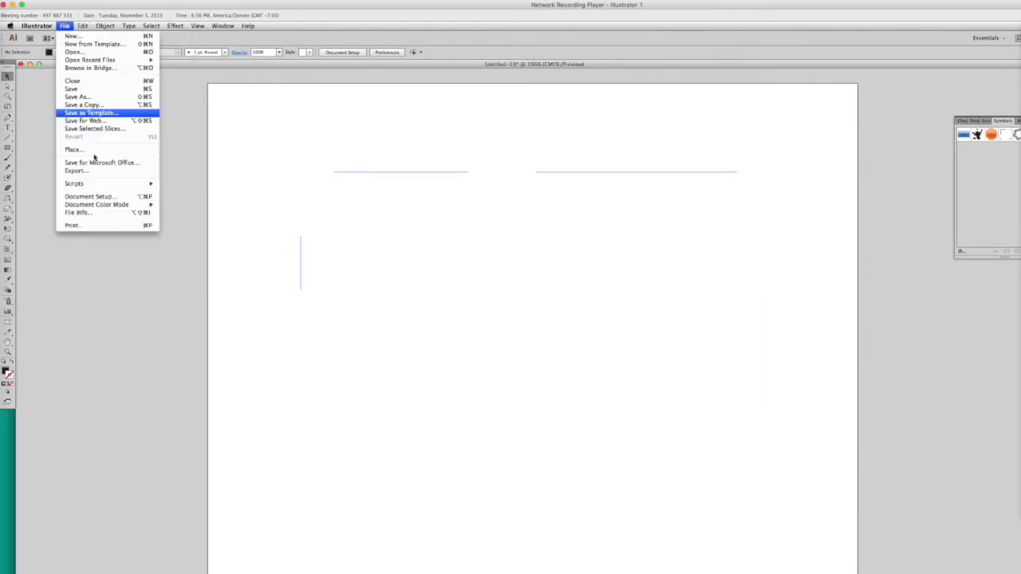
left_click(64, 26)
left_click(65, 26)
left_click(67, 151)
double_click(548, 124)
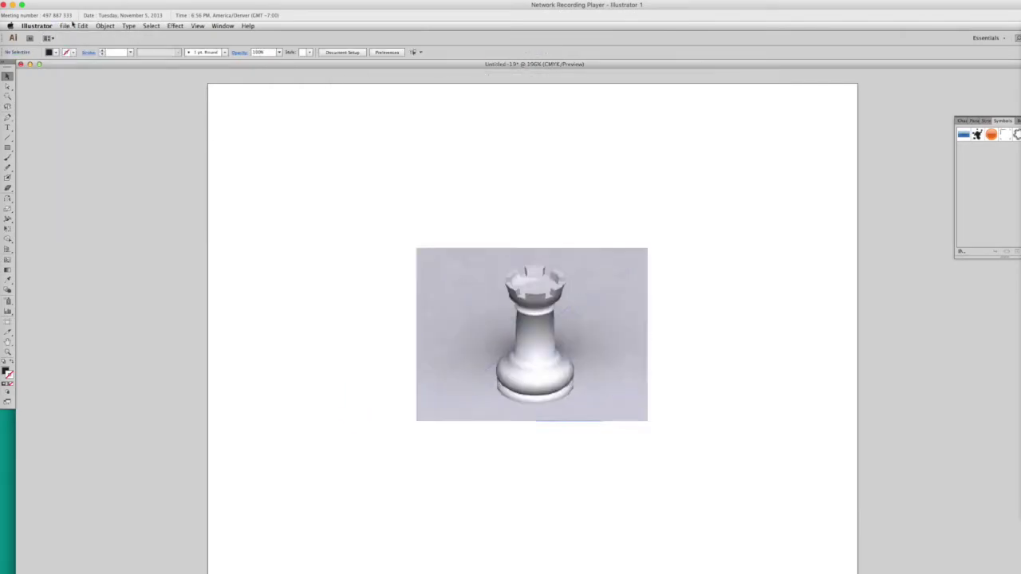
Place the can-stock-photo chess set image over the rook image, and delete both images to clear the artboard
left_click(64, 26)
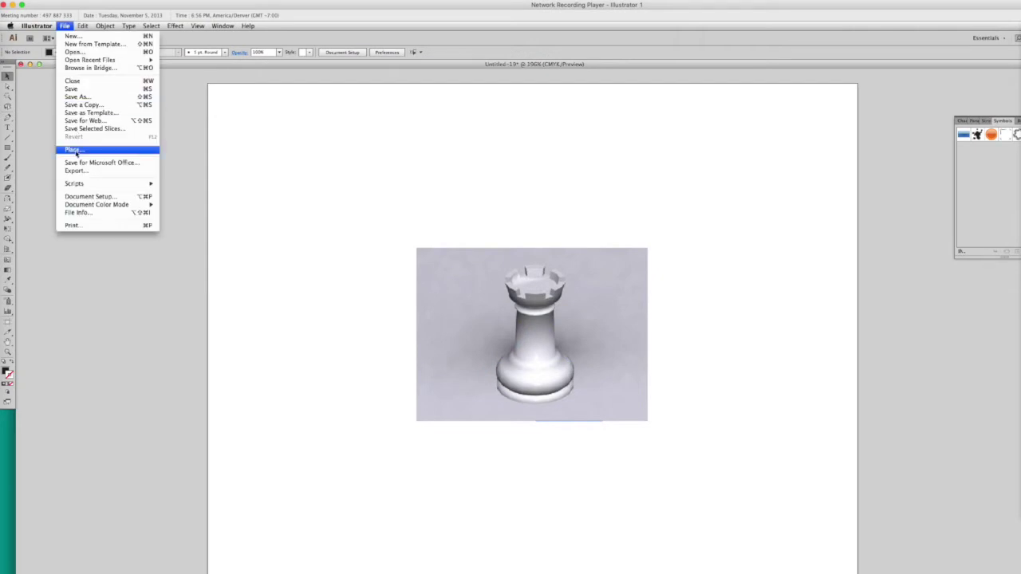
left_click(73, 150)
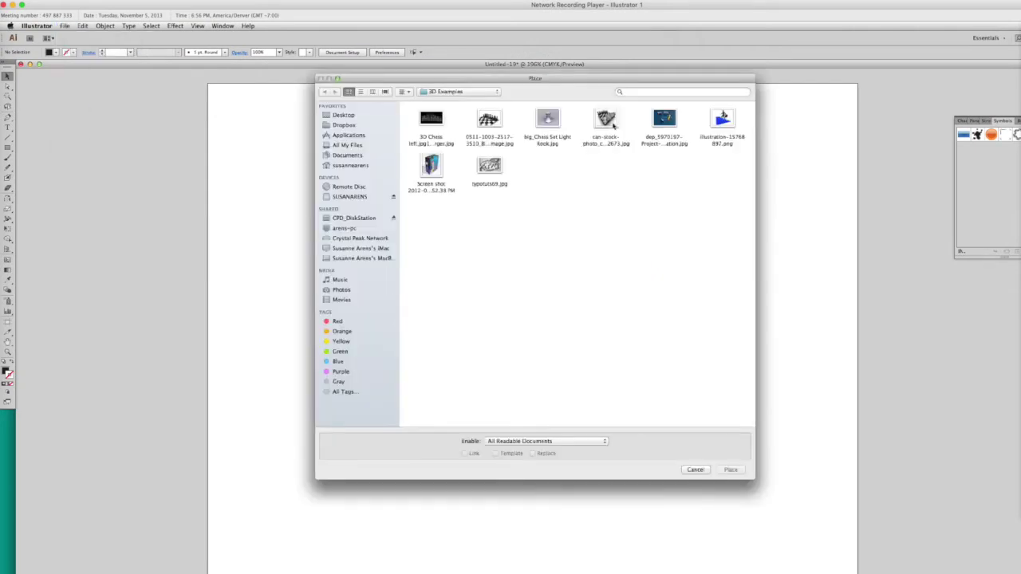
double_click(607, 120)
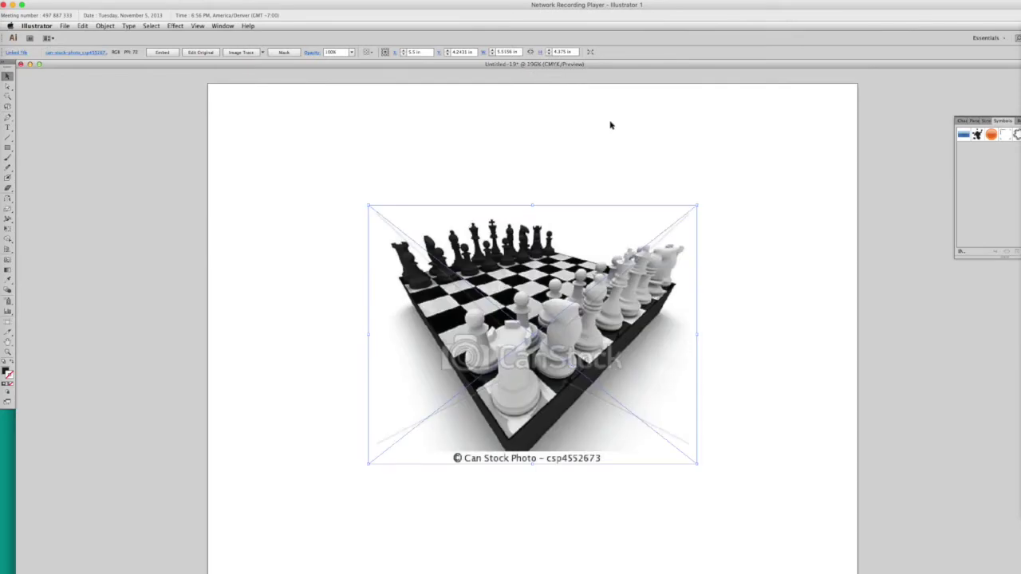
left_click(588, 149)
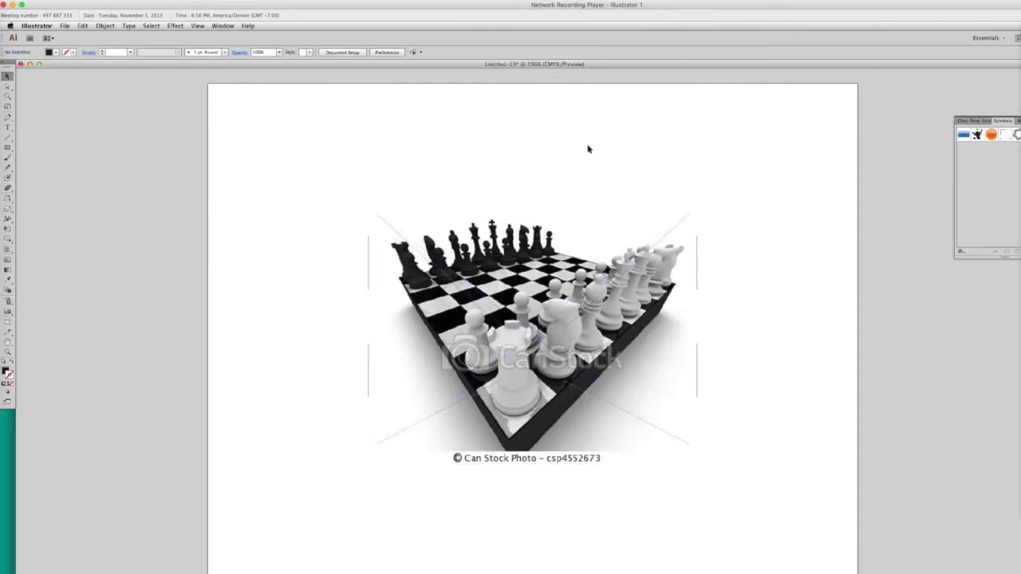
left_click(66, 26)
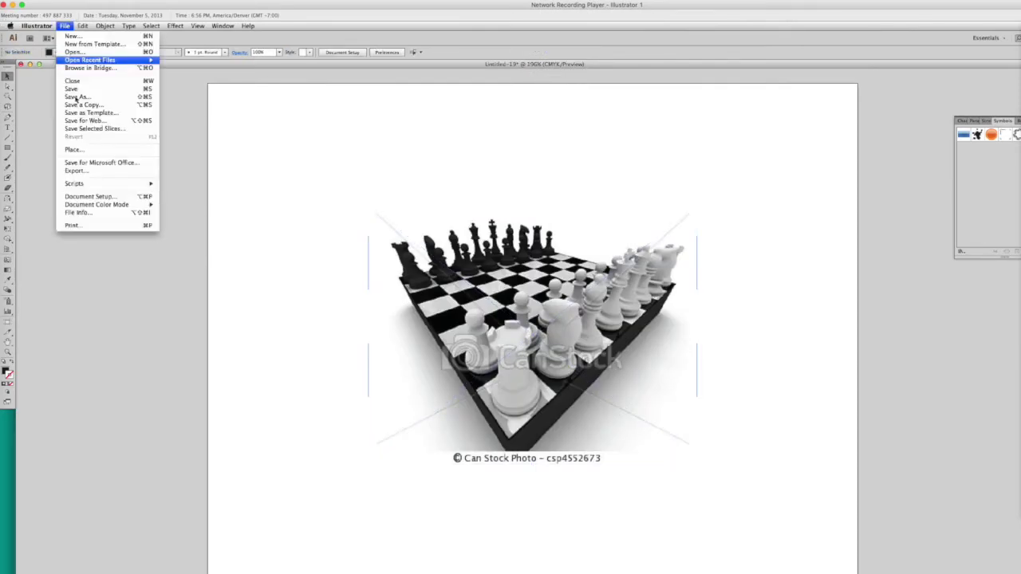
left_click(74, 149)
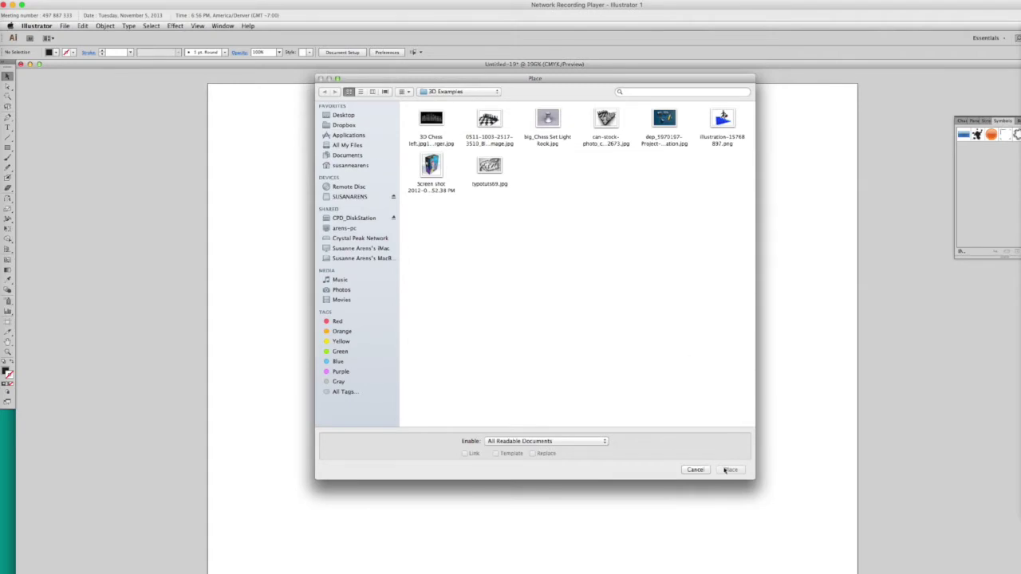
left_click(724, 470)
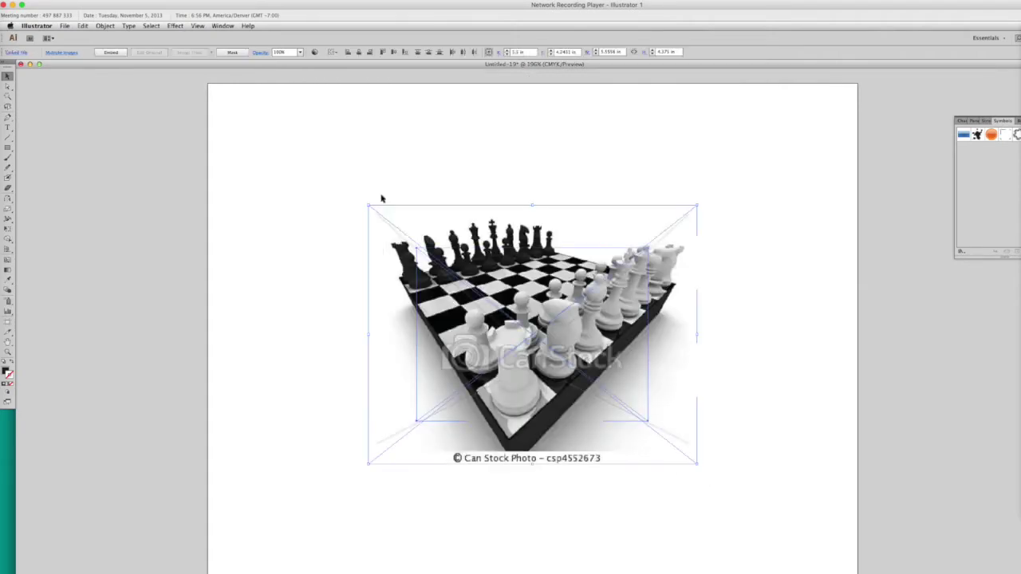
key("Delete")
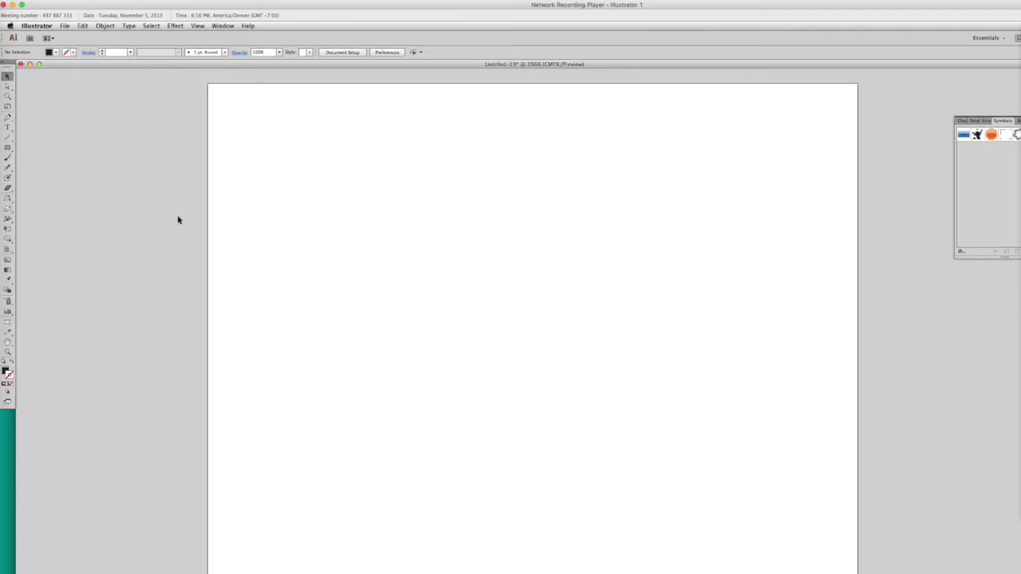
Open the Chess pieces-new.ai file from the 3D Assignments folder
key("super+o")
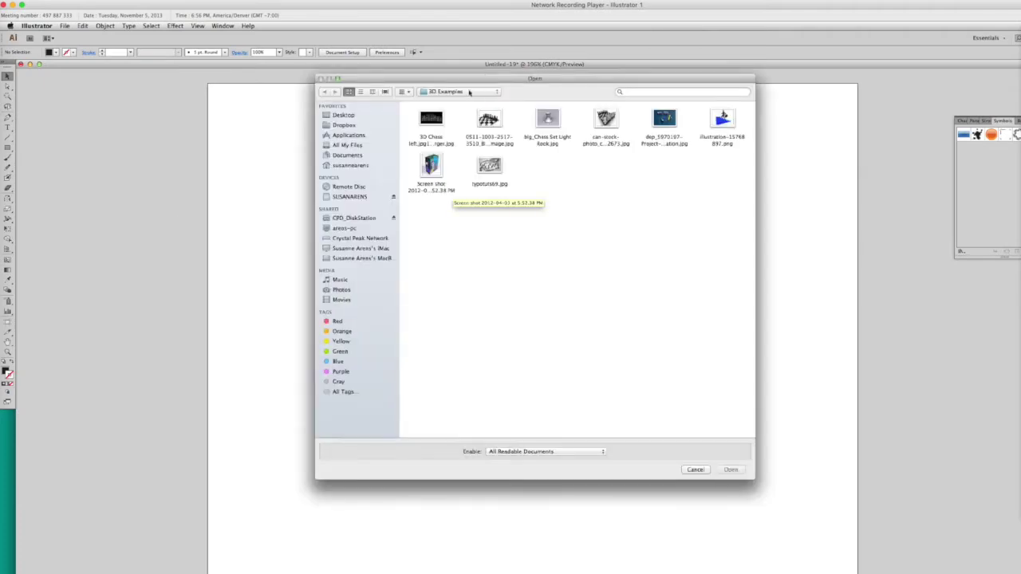
left_click(442, 92)
left_click(515, 164)
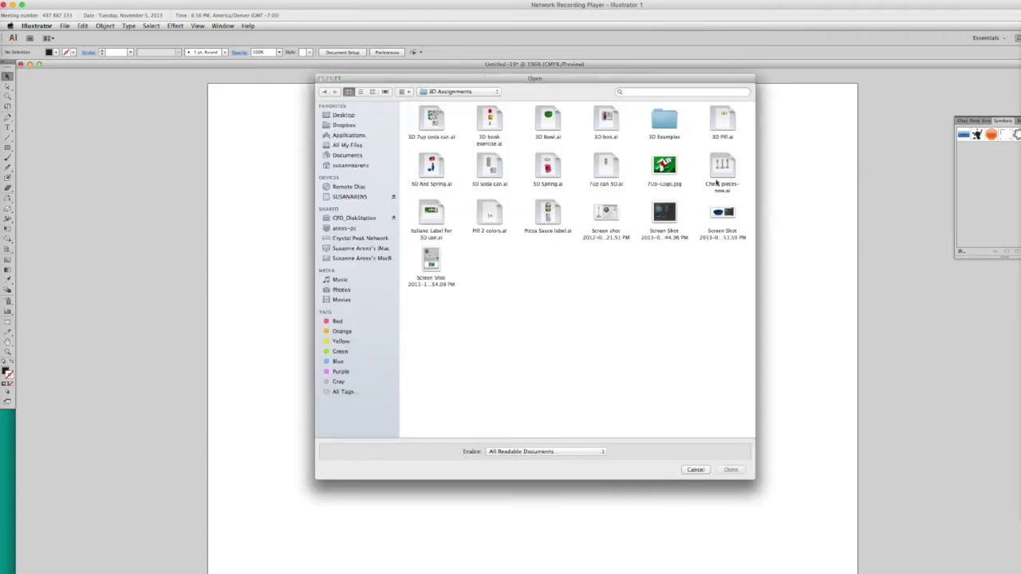
left_click(720, 174)
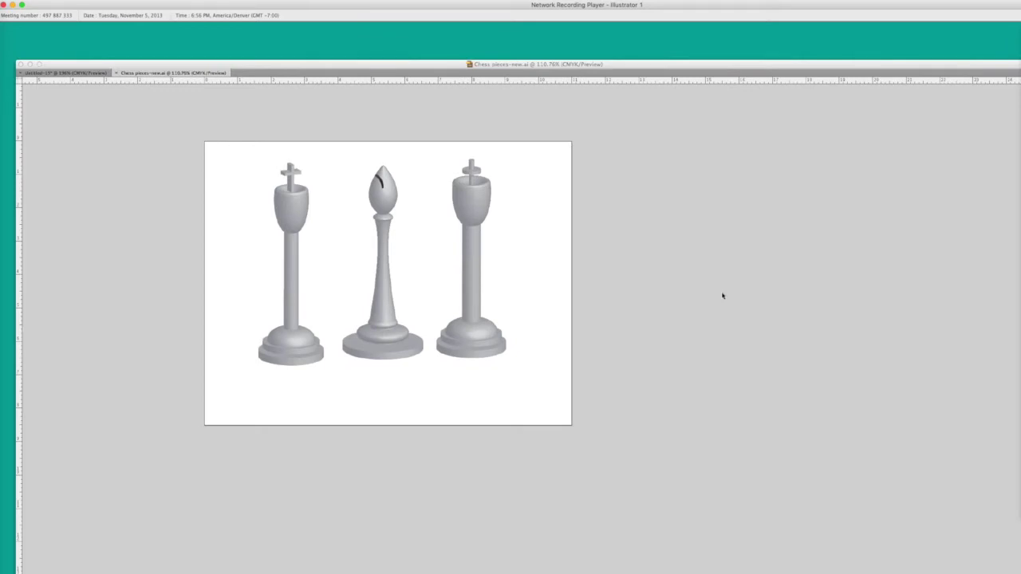
Examine the three finished chess pieces by switching between their outline half-profiles and the rendered 3D preview
key("Tab")
key("ctrl+y")
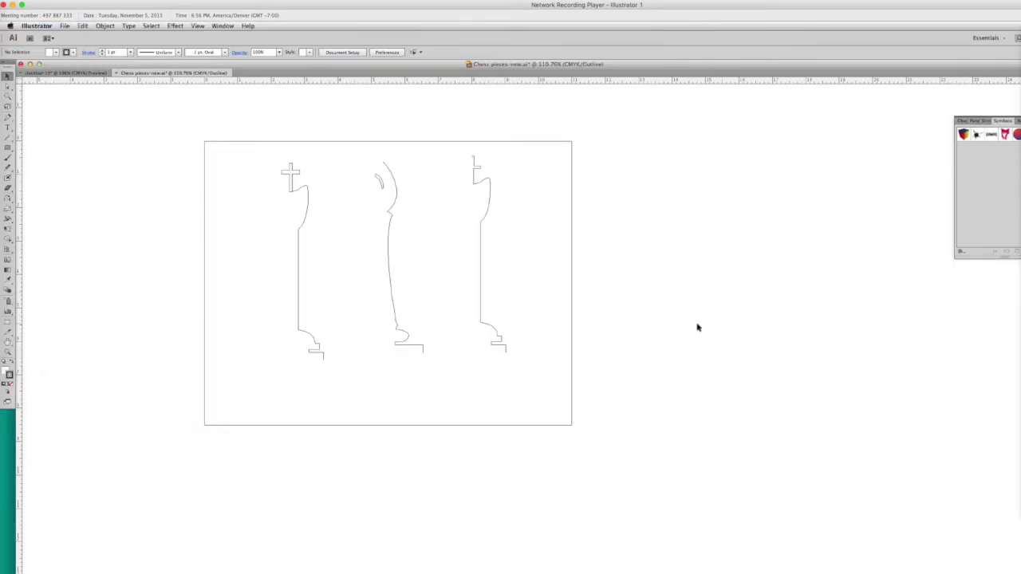
scroll(697, 327, "left", 5)
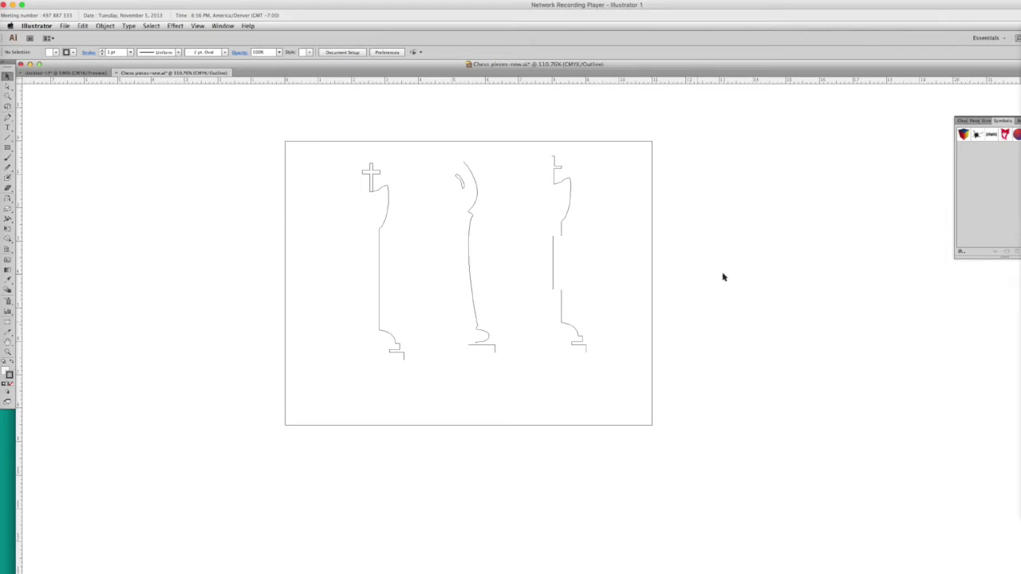
key("super+y")
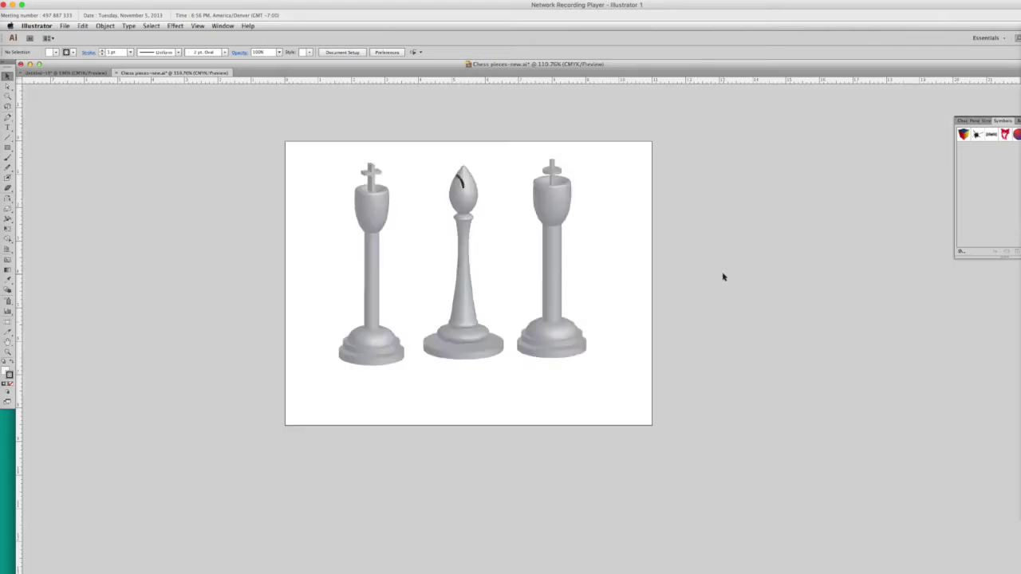
scroll(722, 281, "up", 3)
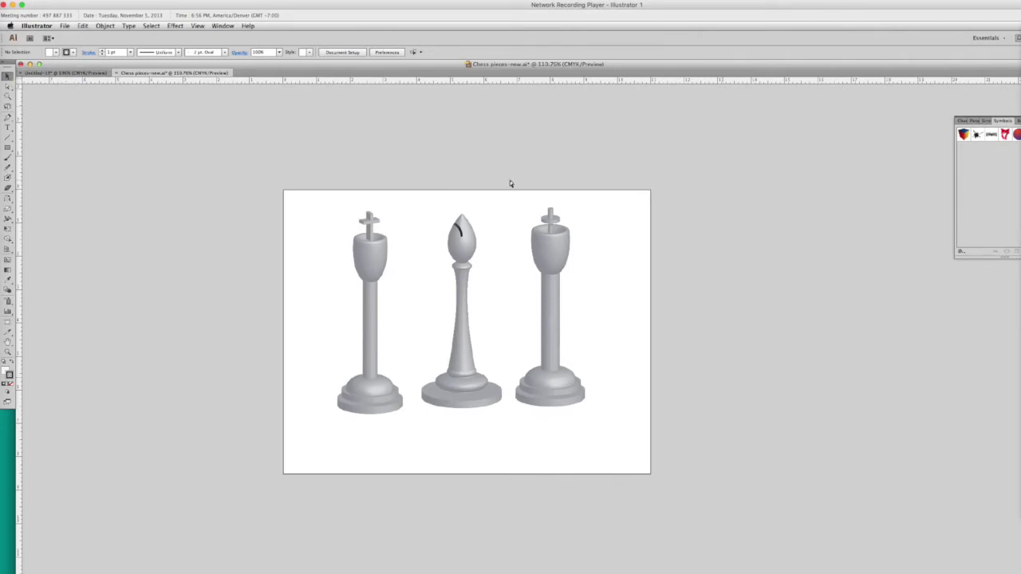
key("super+y")
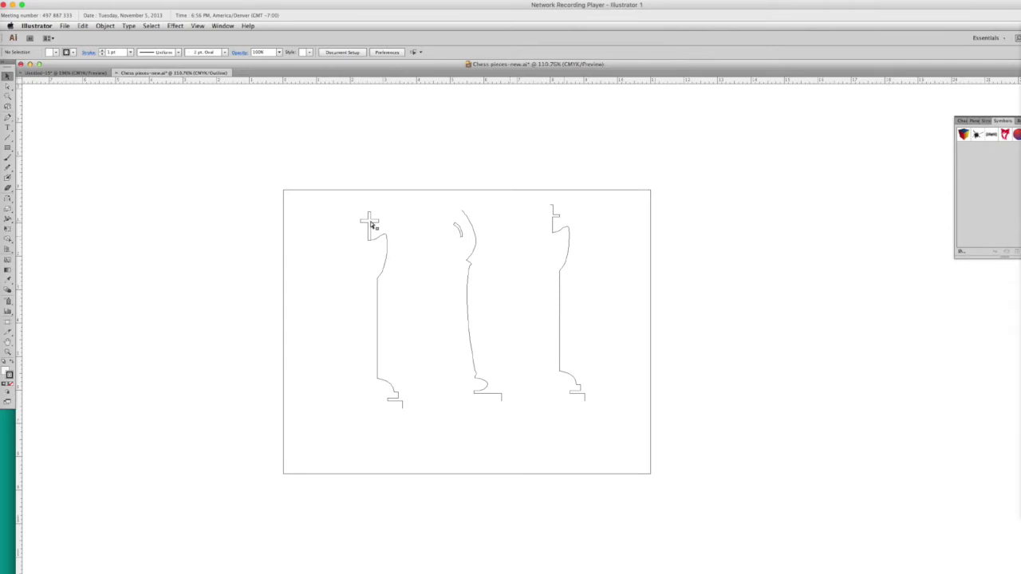
key("super+y")
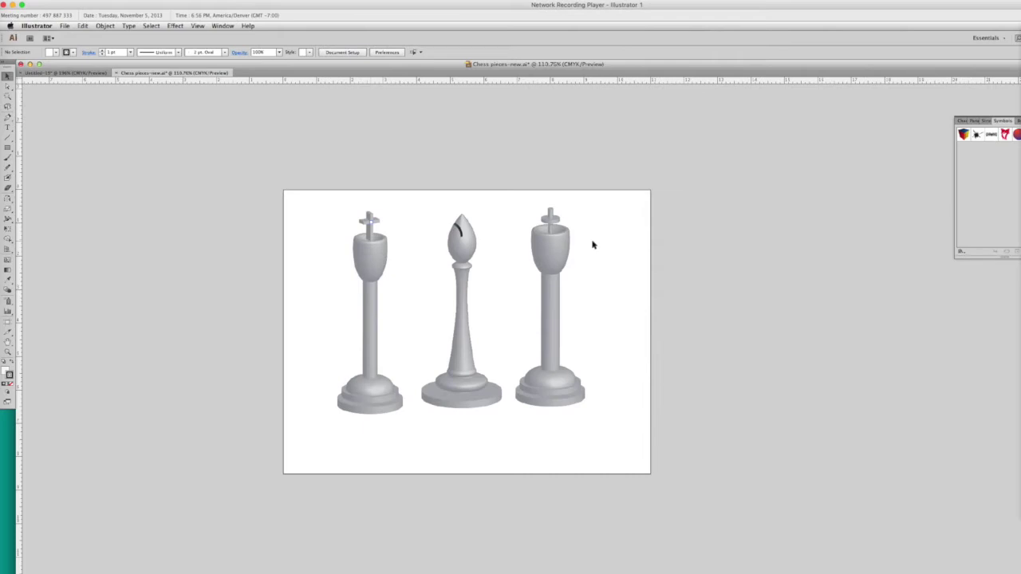
Compare the crosses on the two outer chess pieces up close in both the outline and preview views
key("super+equal")
key("super+equal")
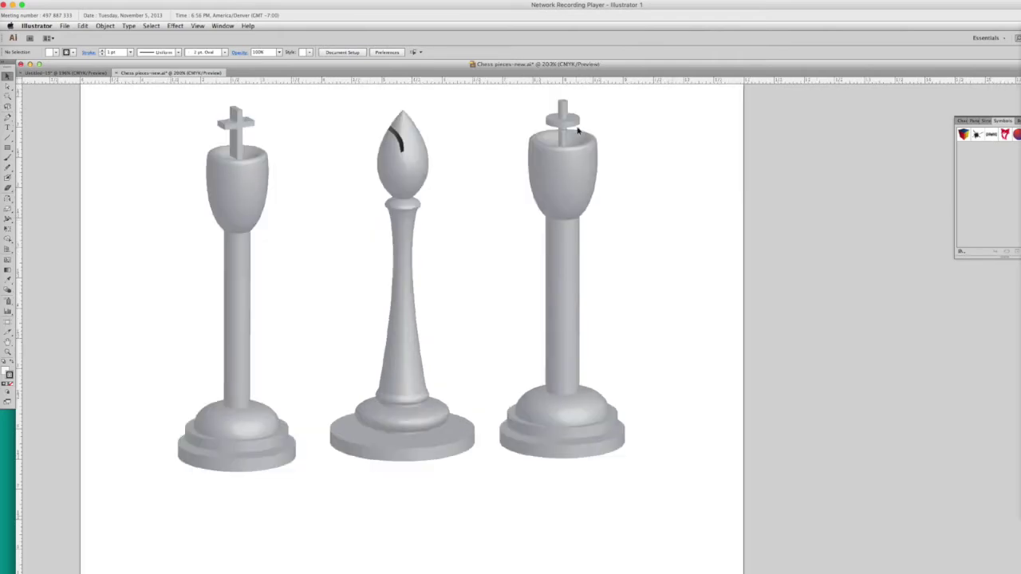
key("super+y")
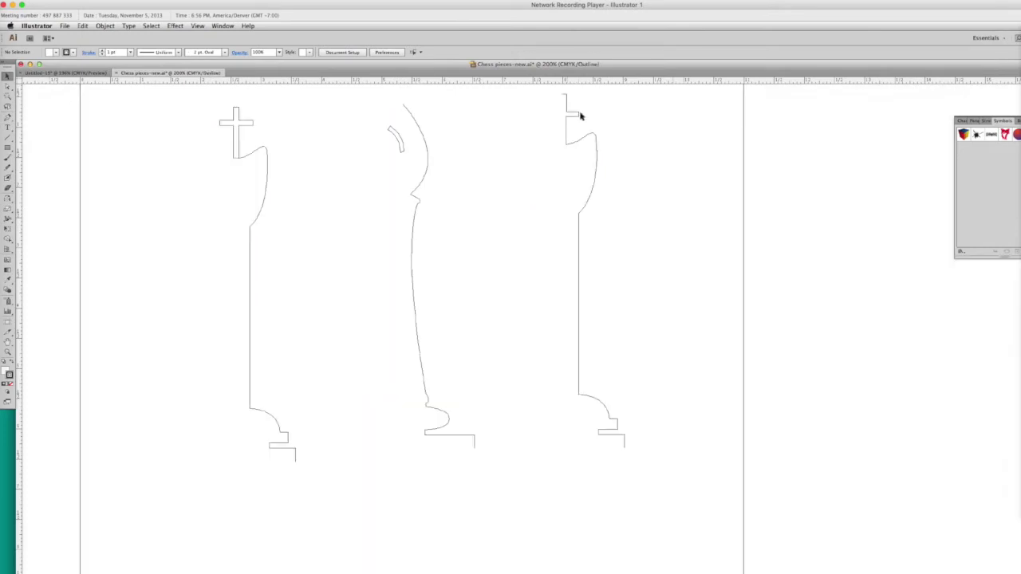
key("super+y")
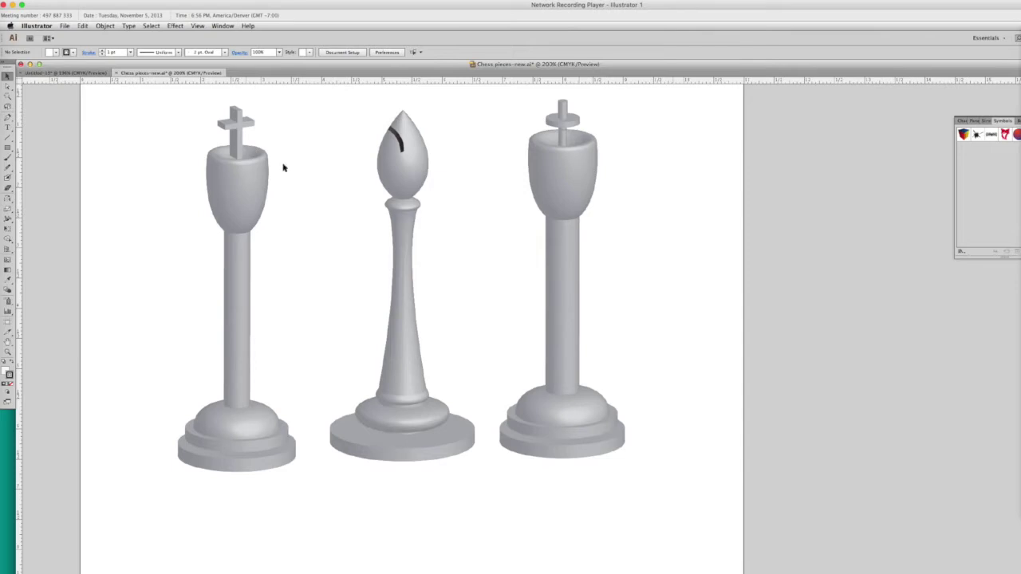
In the untitled document, draw the half-profile of the chess piece's rounded pointed head and small collar with the Pen tool, starting on the vertical guide
left_click(73, 74)
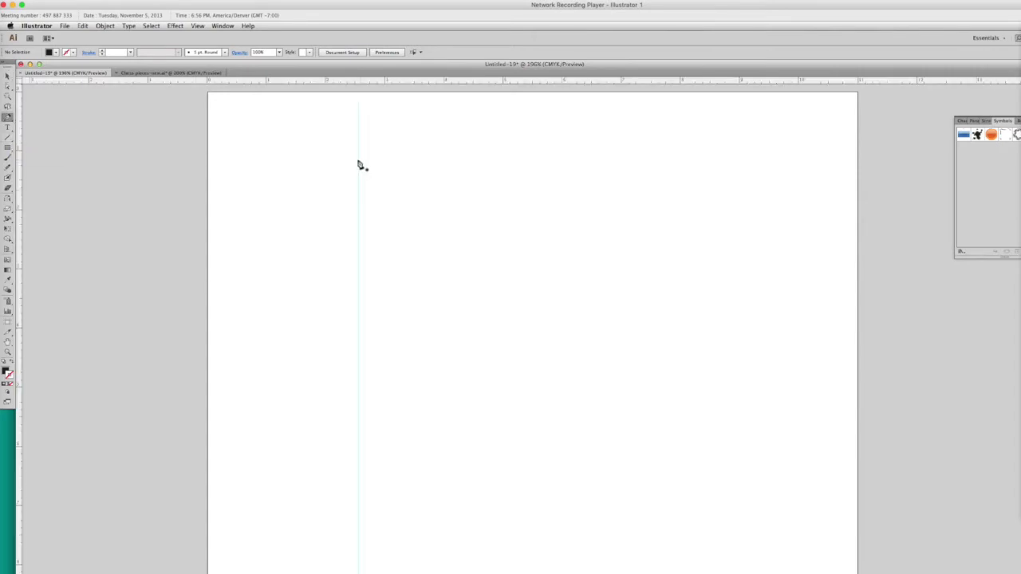
left_click(357, 161)
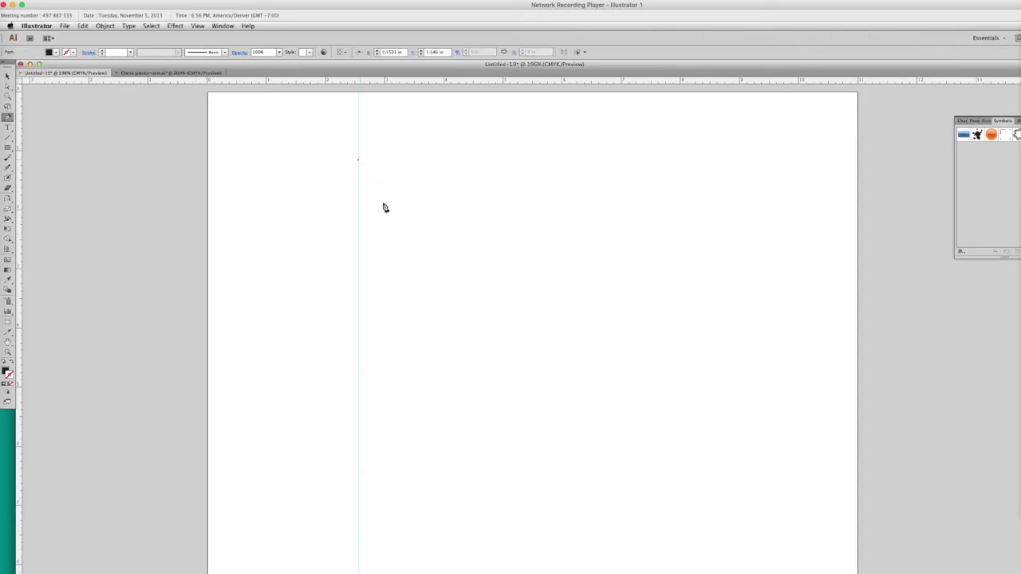
left_click_drag(379, 199, 376, 221)
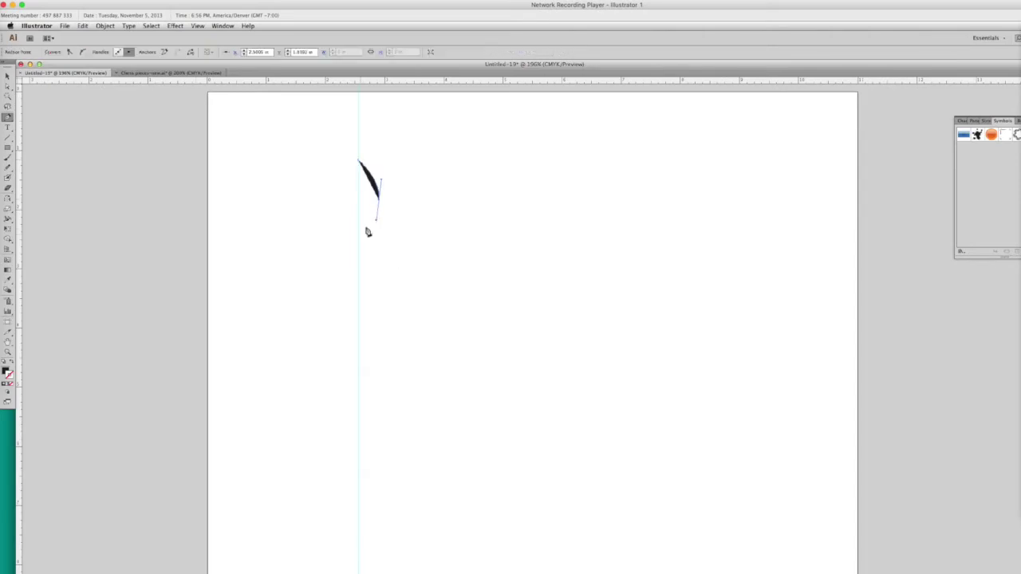
left_click_drag(367, 232, 367, 229)
left_click(367, 232, "super")
left_click(368, 233)
left_click(368, 236)
left_click(365, 241)
Continue the half-profile down a slightly flared stem and a stepped base, ending back on the vertical guide
left_click_drag(378, 399, 382, 429)
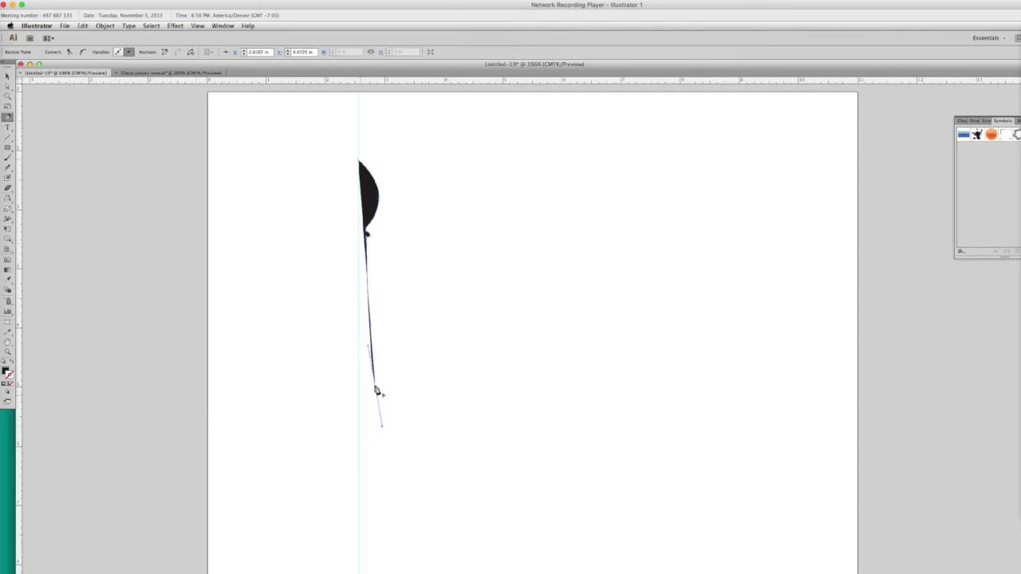
left_click(378, 391)
left_click(368, 396)
left_click(369, 397)
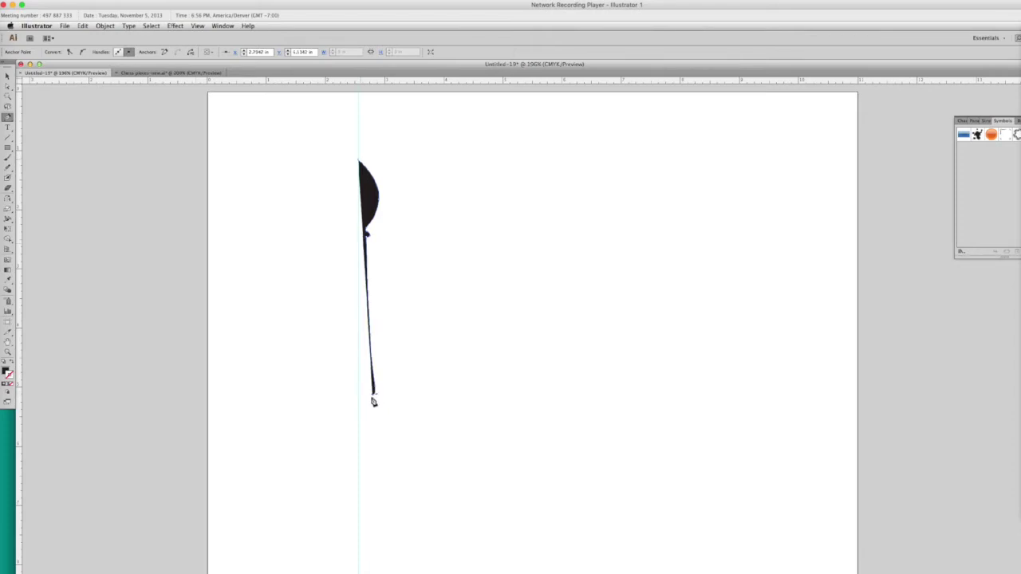
left_click_drag(398, 401, 406, 417)
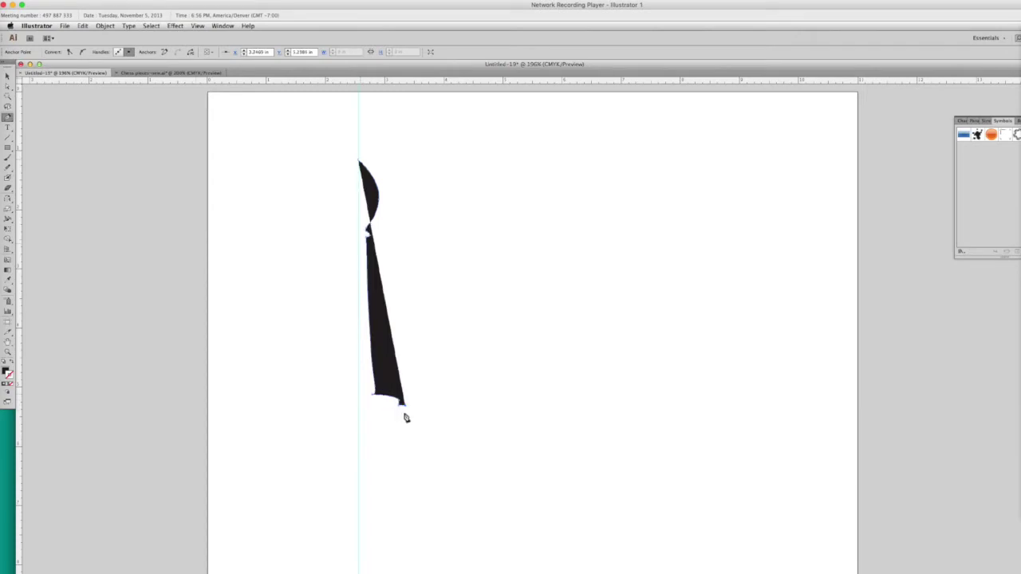
left_click(358, 414)
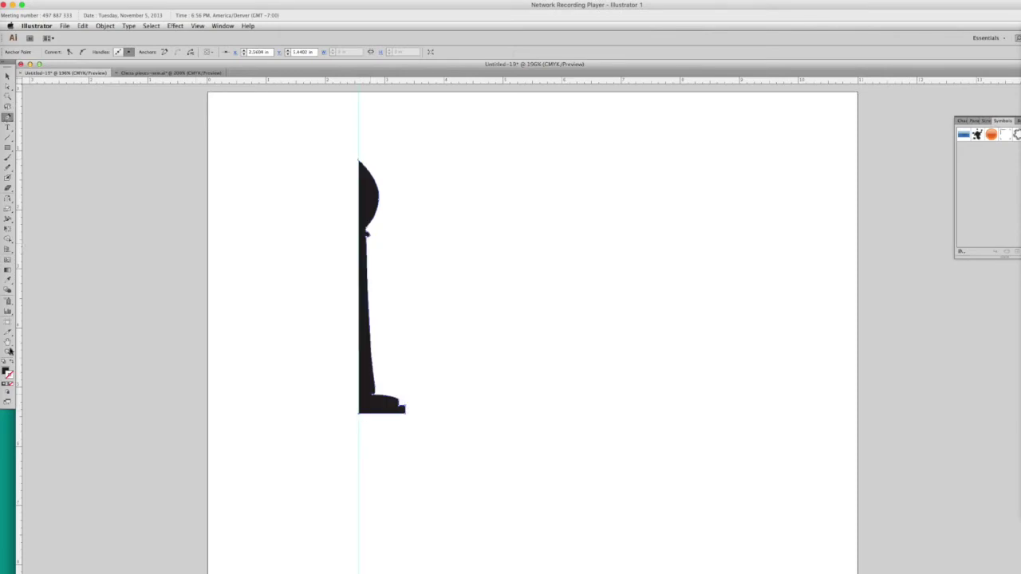
Remove the half-profile's fill and give its stroke a grey swatch
left_click(7, 372)
left_click(10, 384)
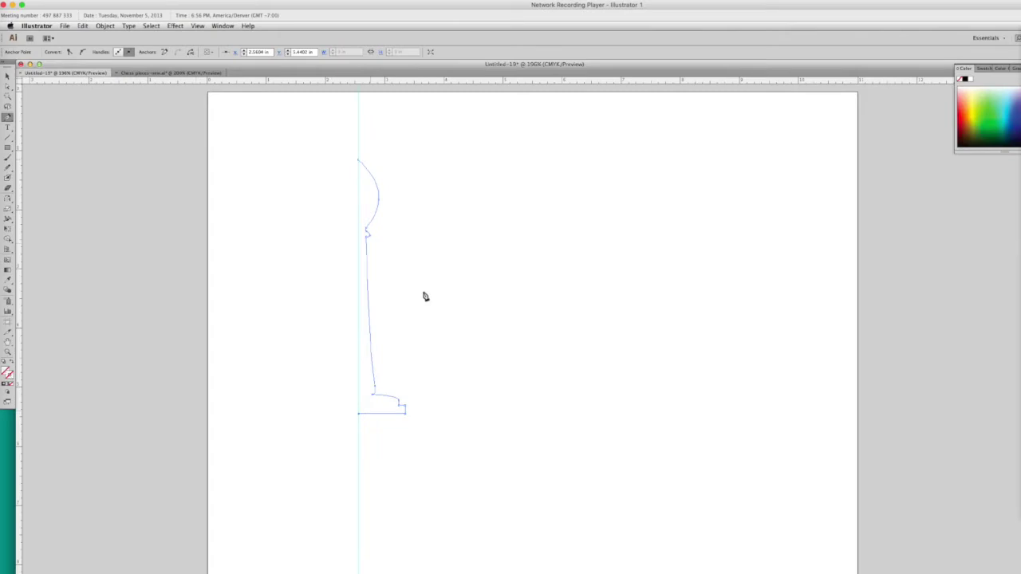
left_click(983, 69)
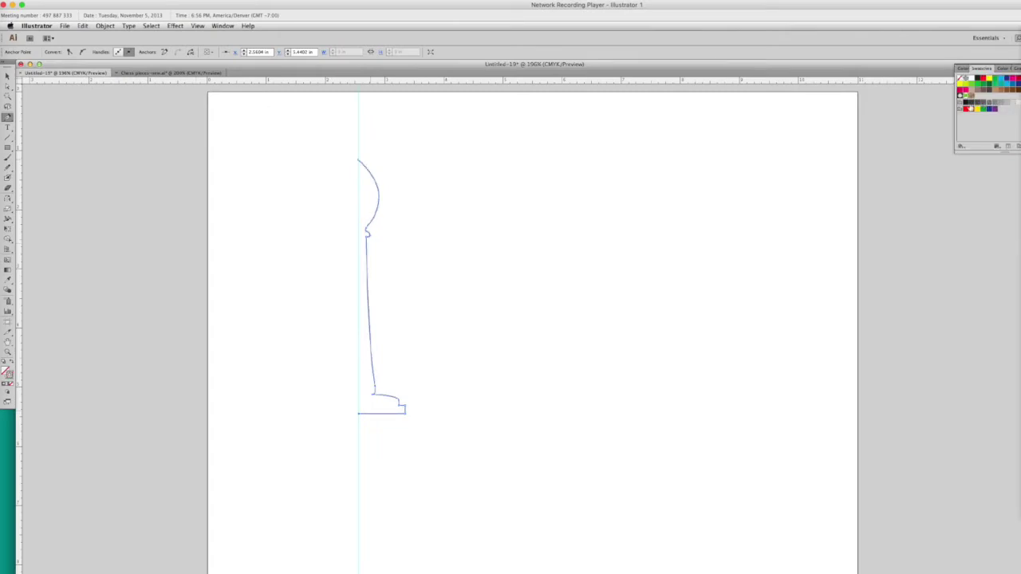
Apply a 3D Revolve effect to the half-profile, 360° from the left edge in Off-Axis Front position with plastic shading, previewing it first
left_click(8, 76)
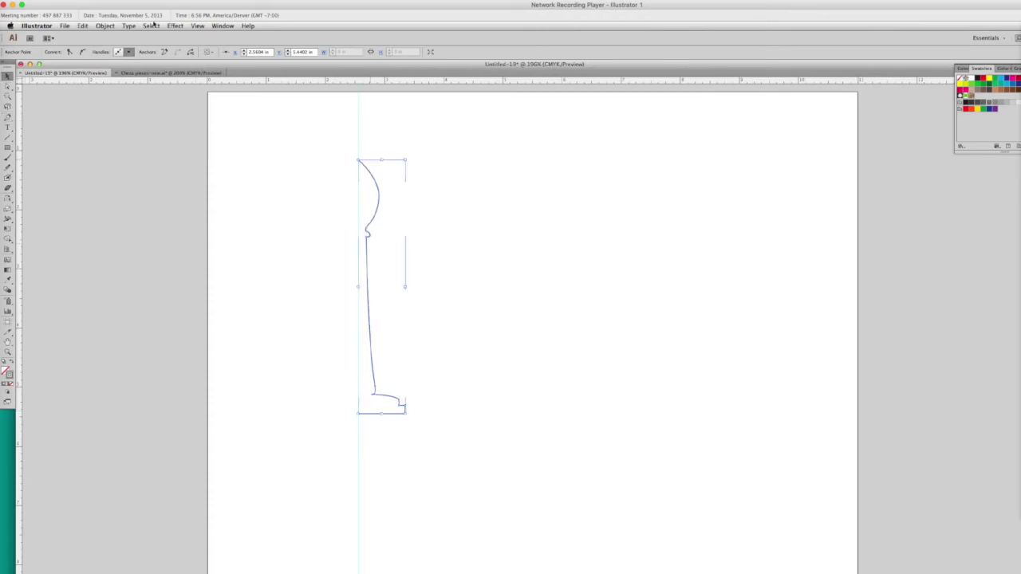
left_click(153, 26)
mouse_move(176, 26)
mouse_move(185, 78)
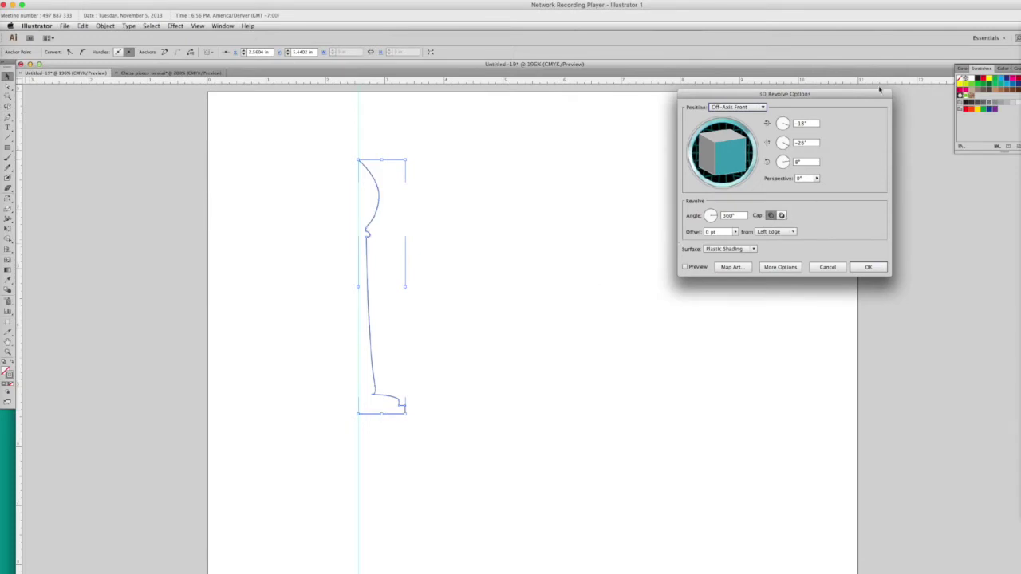
left_click_drag(872, 96, 645, 206)
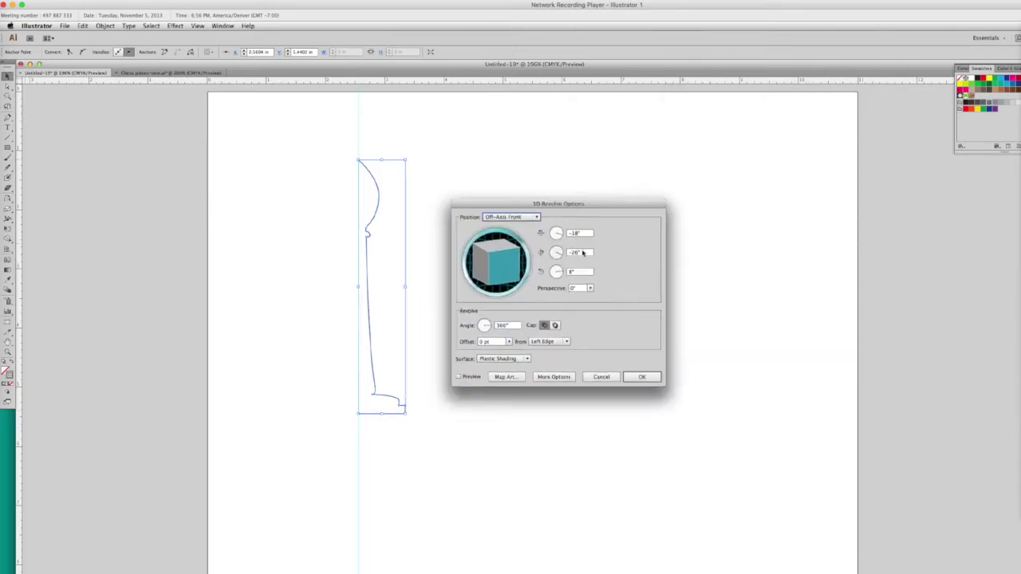
left_click(458, 376)
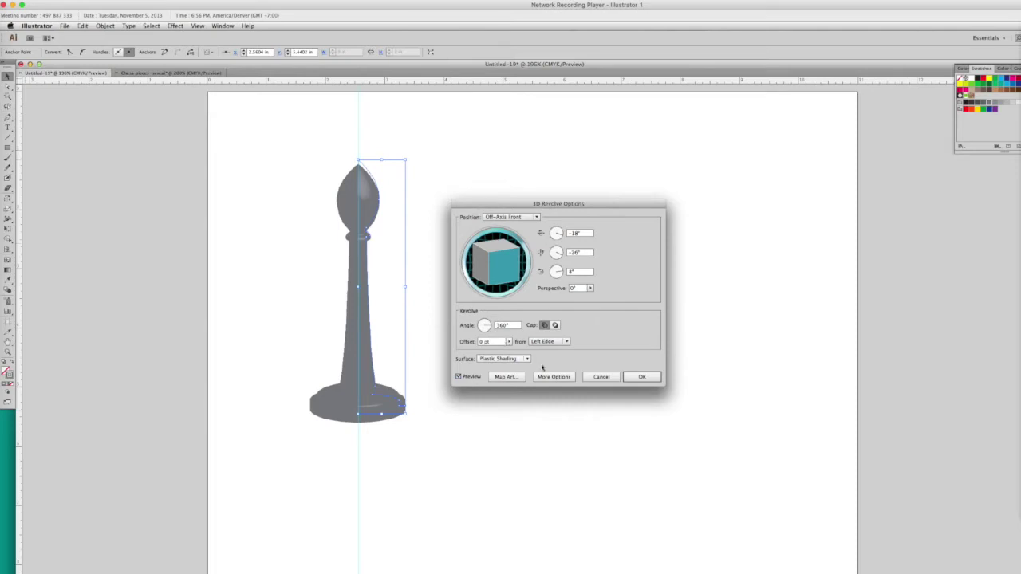
left_click(652, 380)
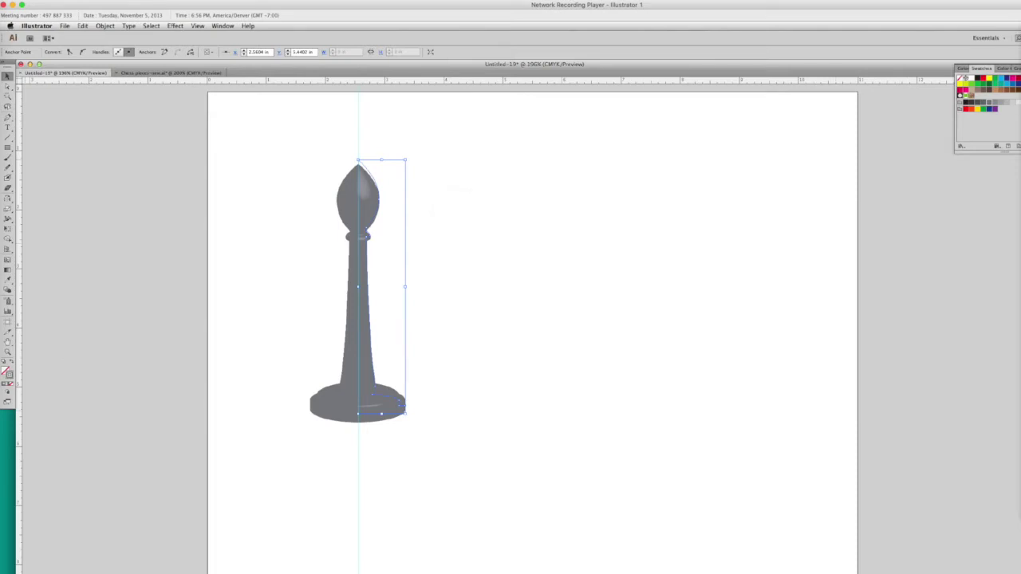
Try a light grey stroke on the revolved chess piece, set it to blue instead, and deselect the piece
left_click(963, 88)
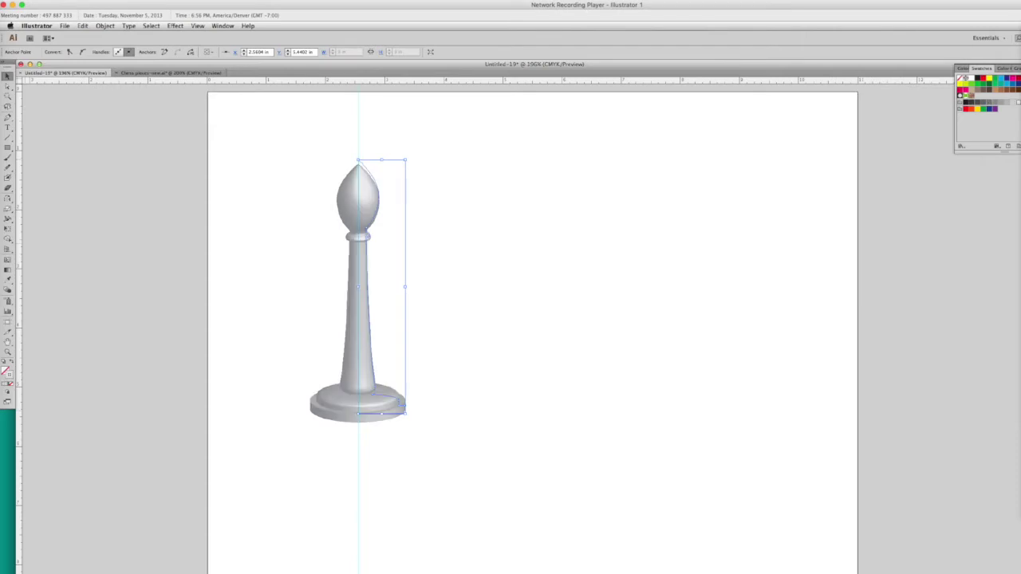
left_click(1012, 85)
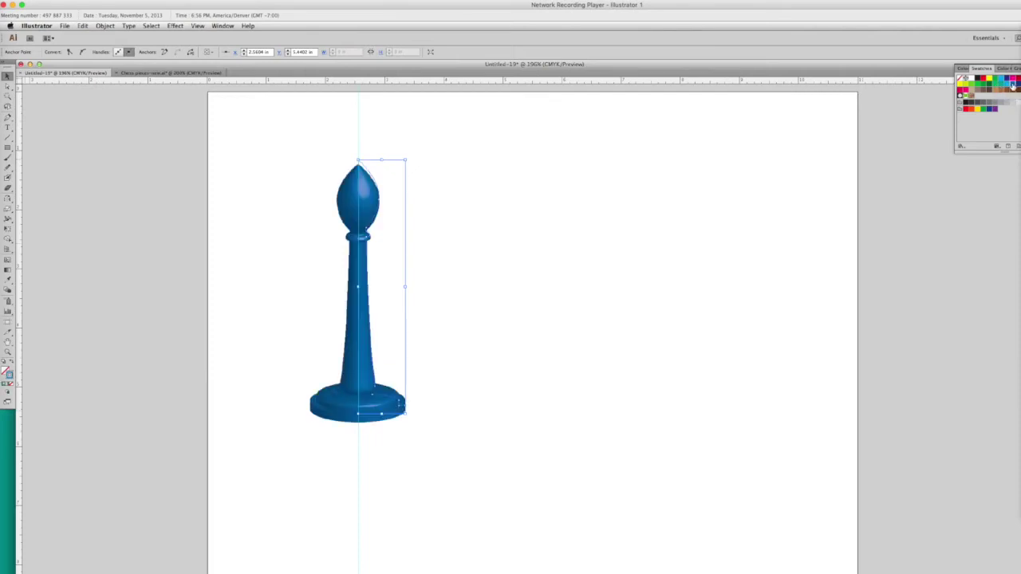
left_click(429, 231)
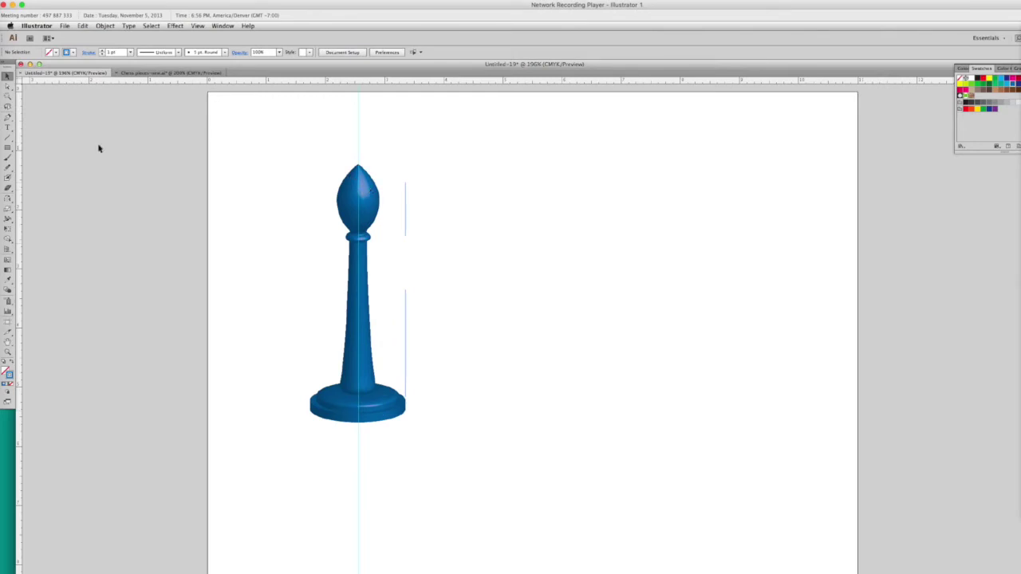
Draw a narrow, closed curved notch shape with the Pen tool on the upper part of the chess piece's head, beginning at its outer edge
left_click(7, 352)
left_click_drag(319, 236, 410, 269)
key("p")
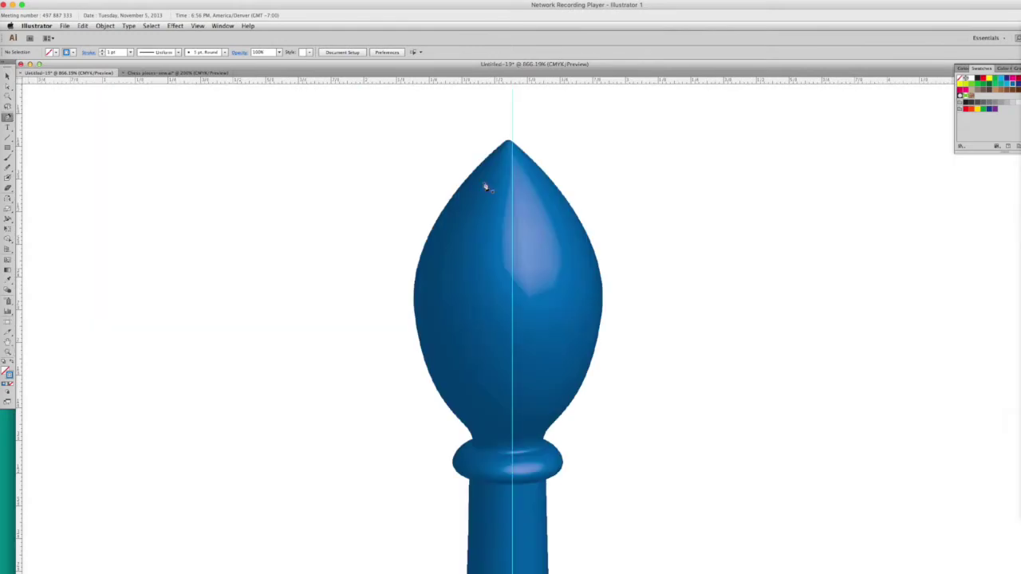
left_click(499, 240)
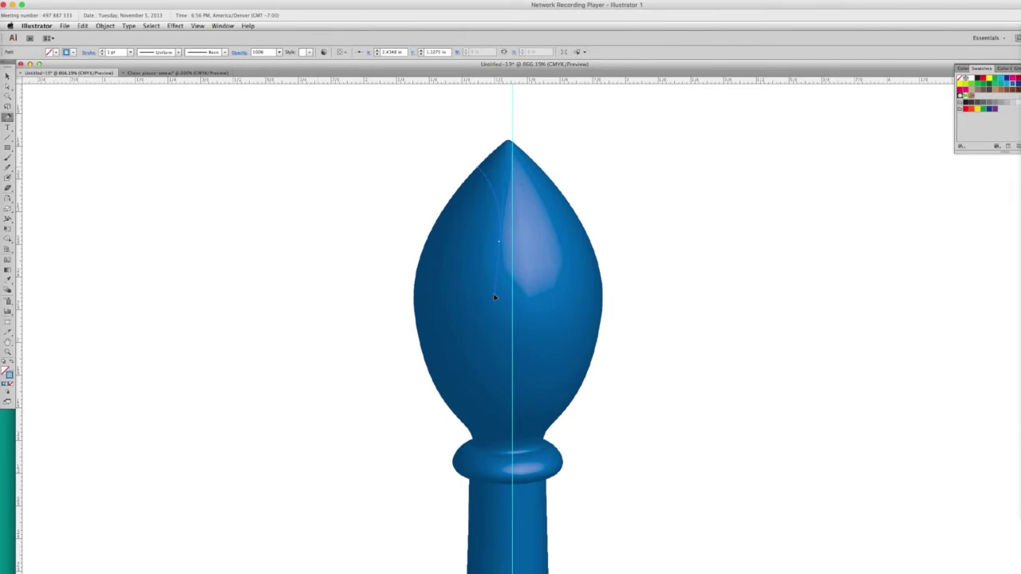
left_click(503, 269)
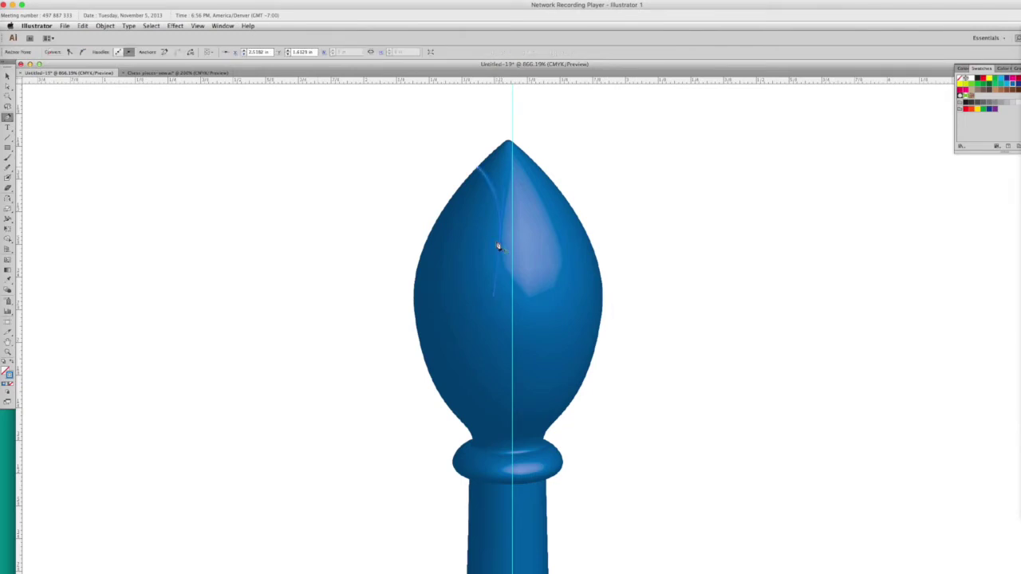
left_click_drag(474, 181, 453, 165)
left_click(474, 180)
Fill the notch with a linear gradient without a stroke, and darken the gradient's white start colour to grey by raising its black value
left_click(4, 369)
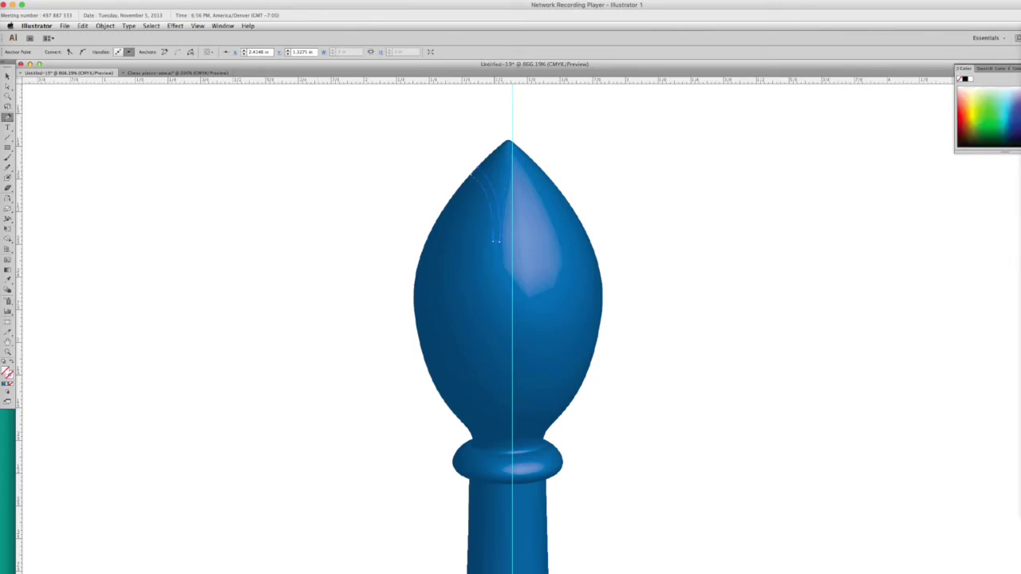
left_click(983, 68)
key("period")
left_click(959, 135)
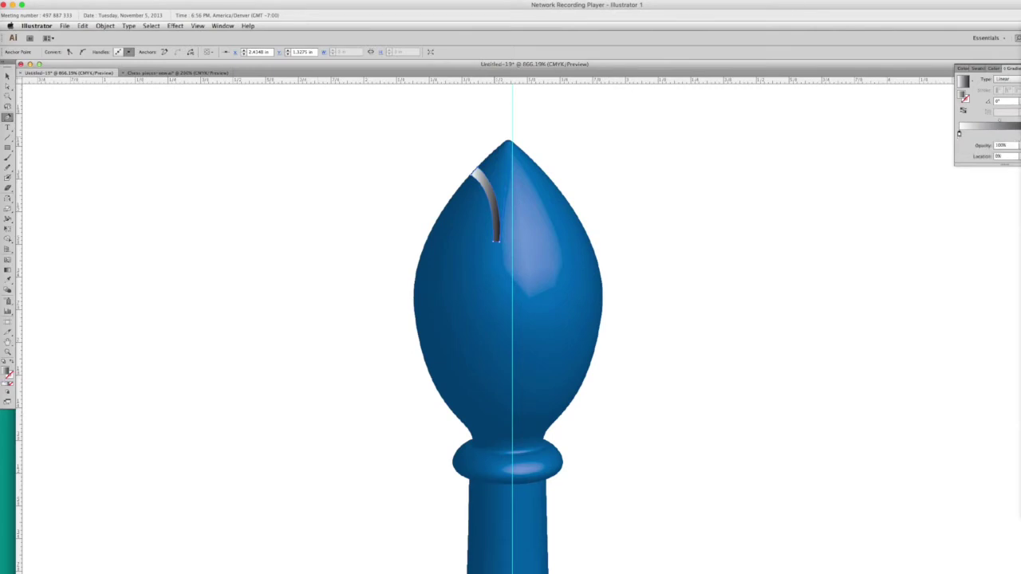
left_click_drag(959, 134, 960, 135)
double_click(959, 134)
left_click_drag(970, 197, 985, 200)
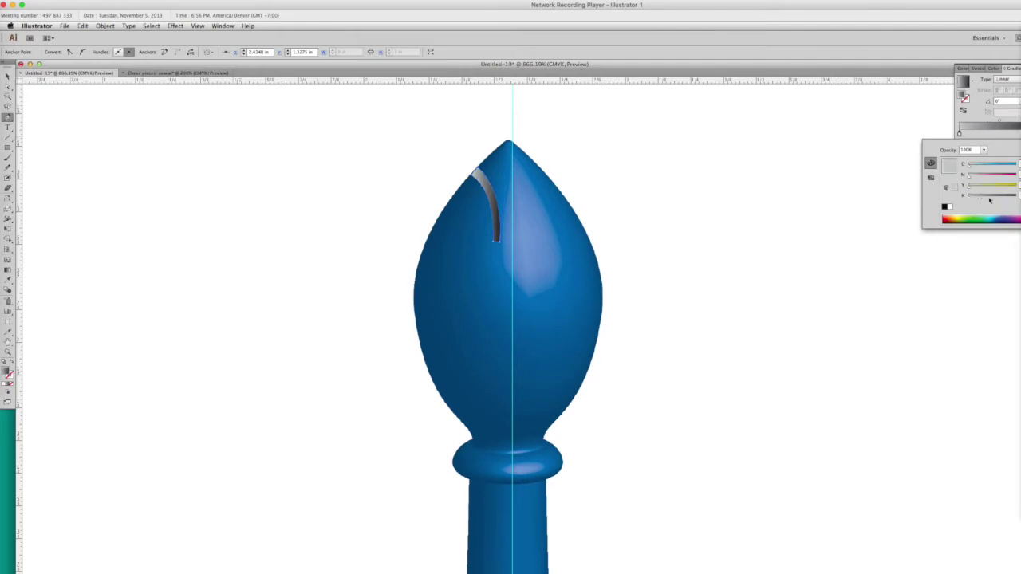
left_click(929, 250)
Move the notch's two outer corner points with Direct Selection so that they meet the edge of the head
left_click(10, 355)
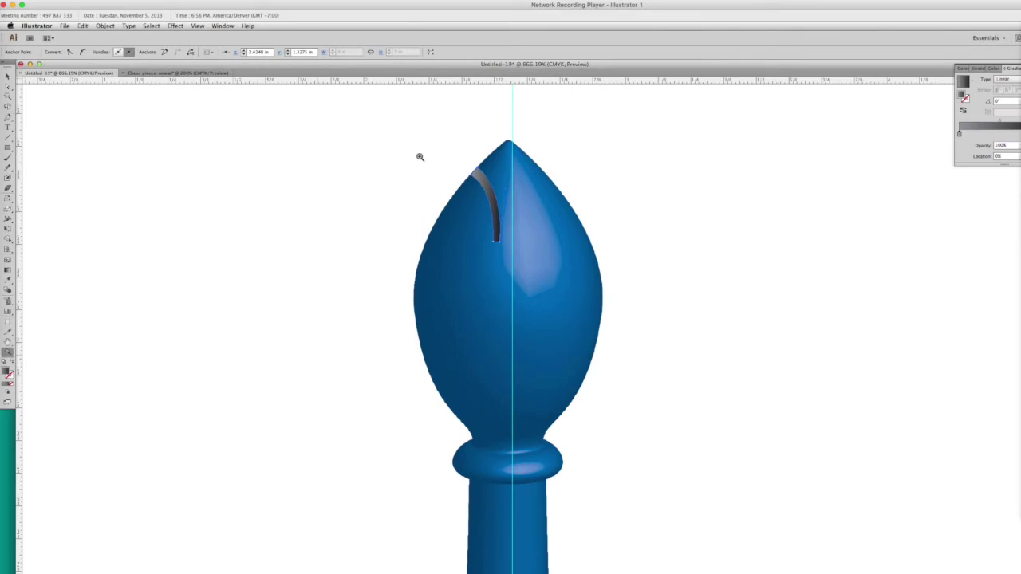
left_click_drag(441, 150, 493, 232)
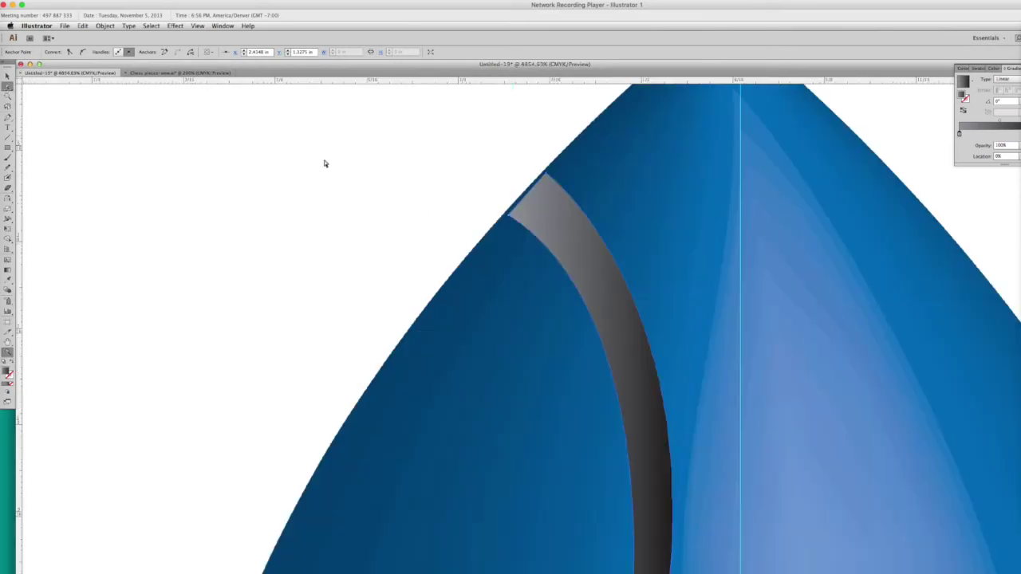
left_click(323, 164)
left_click(508, 215)
left_click_drag(507, 211, 506, 207)
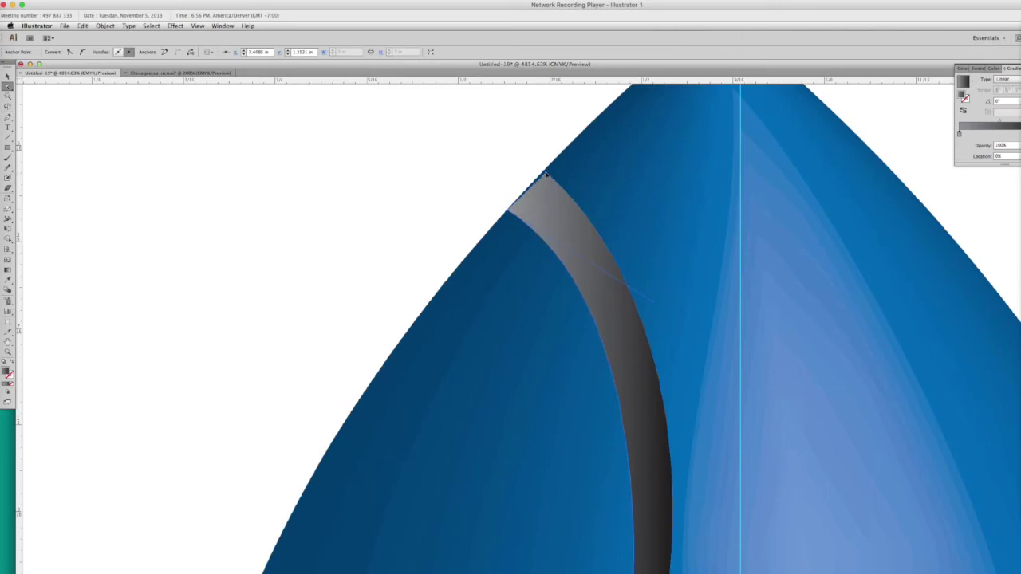
left_click(493, 168)
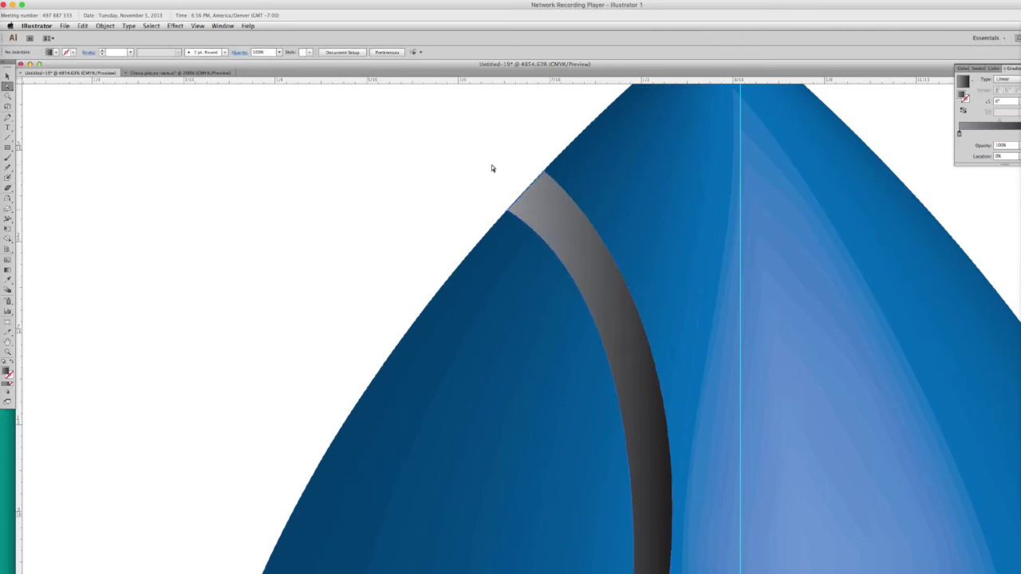
Move the anchor point at the foot of the stem outward to widen the stem above the base, and deselect the piece
key("super+minus")
key("super+minus")
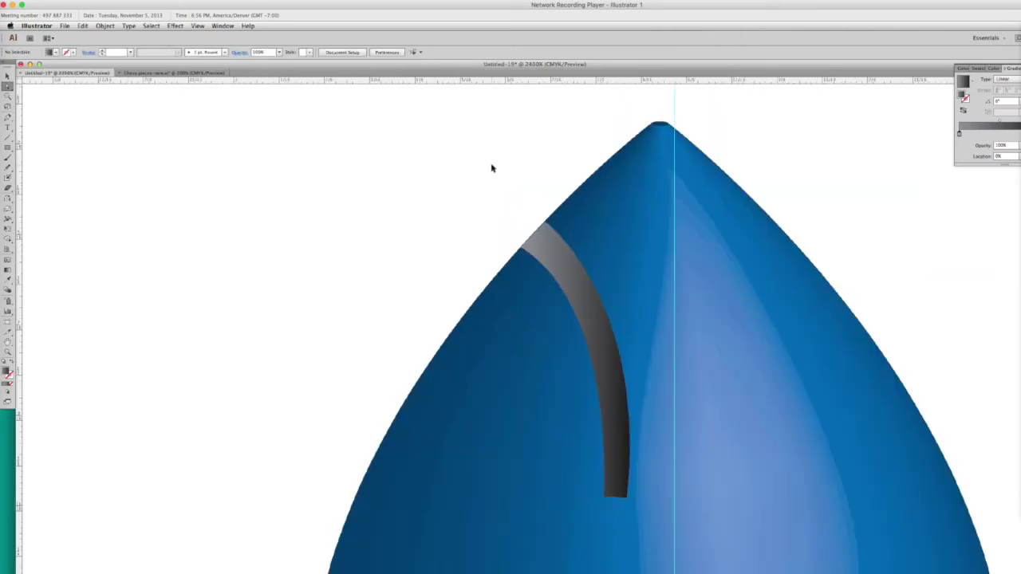
key("super+minus")
key("super+minus")
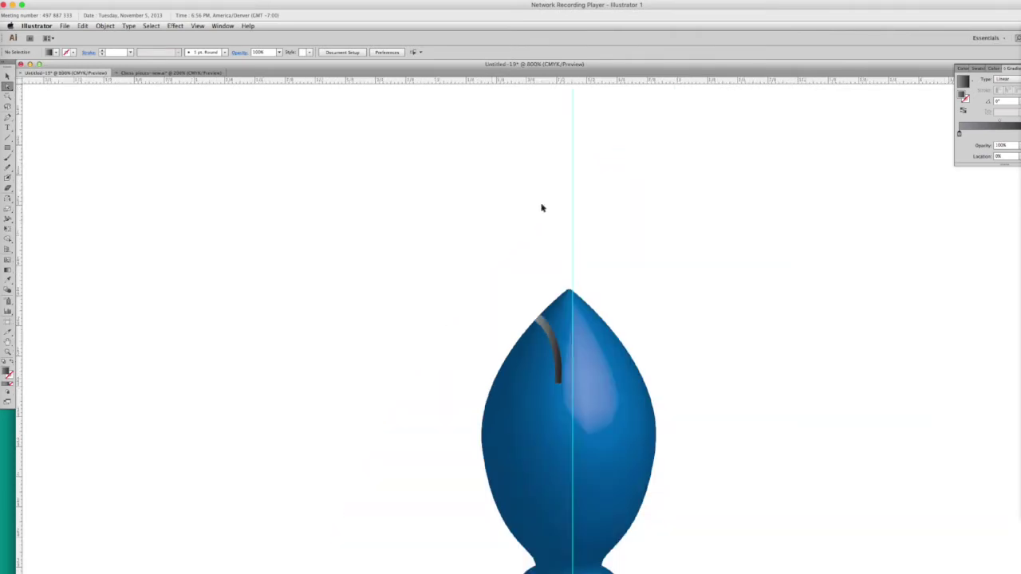
key("super+minus")
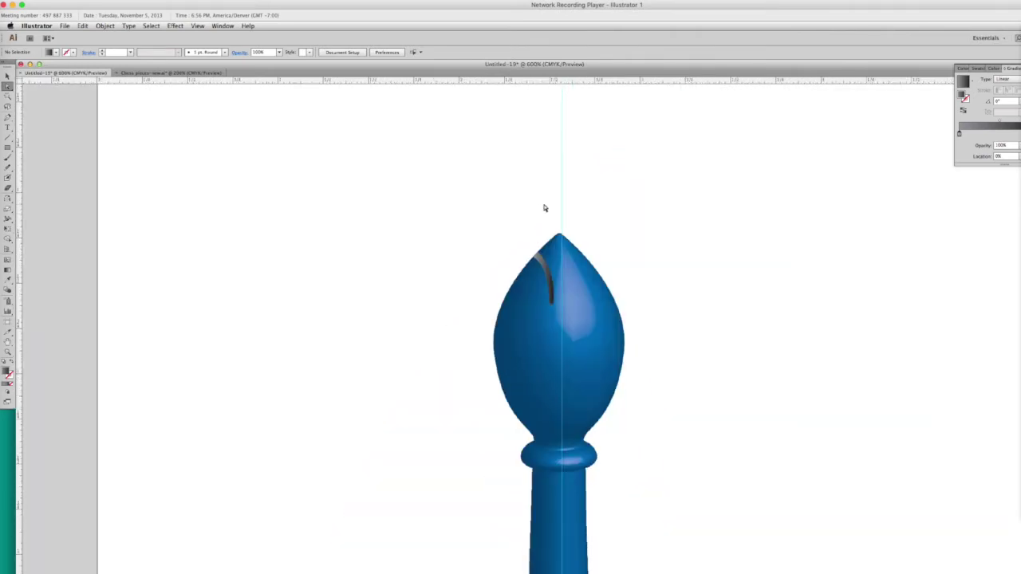
key("super+minus")
key("super+minus")
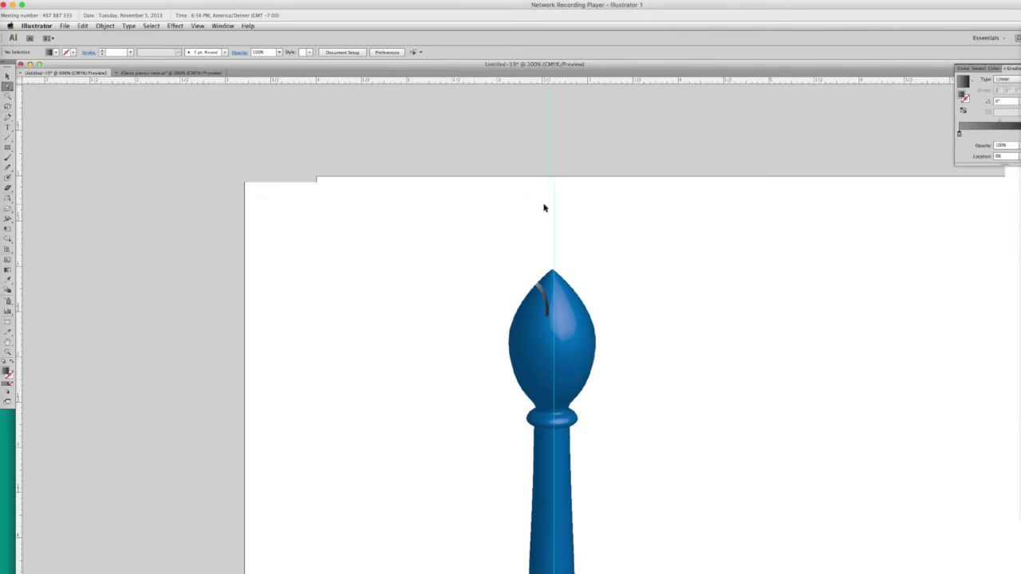
key("super+minus")
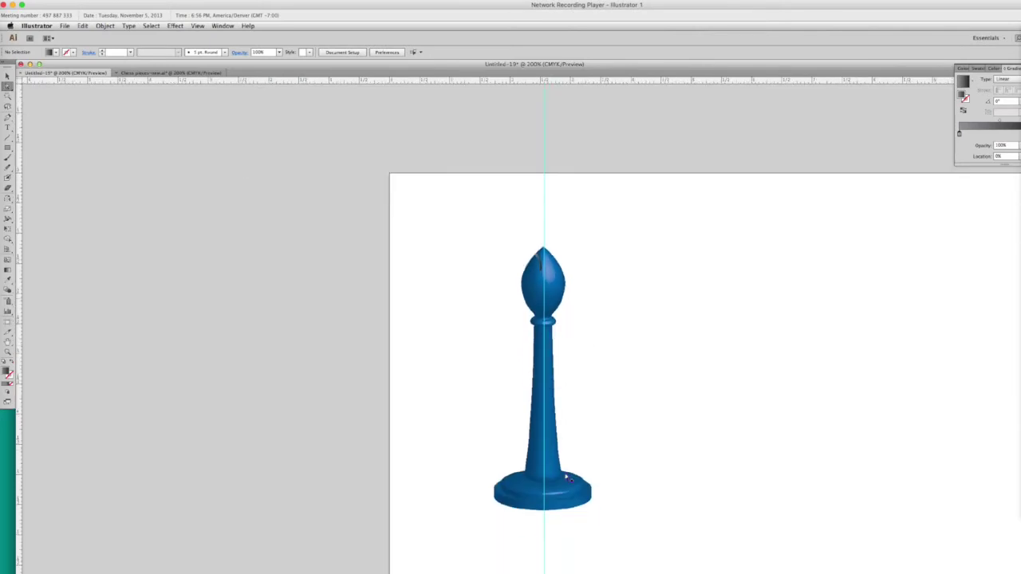
left_click(586, 469)
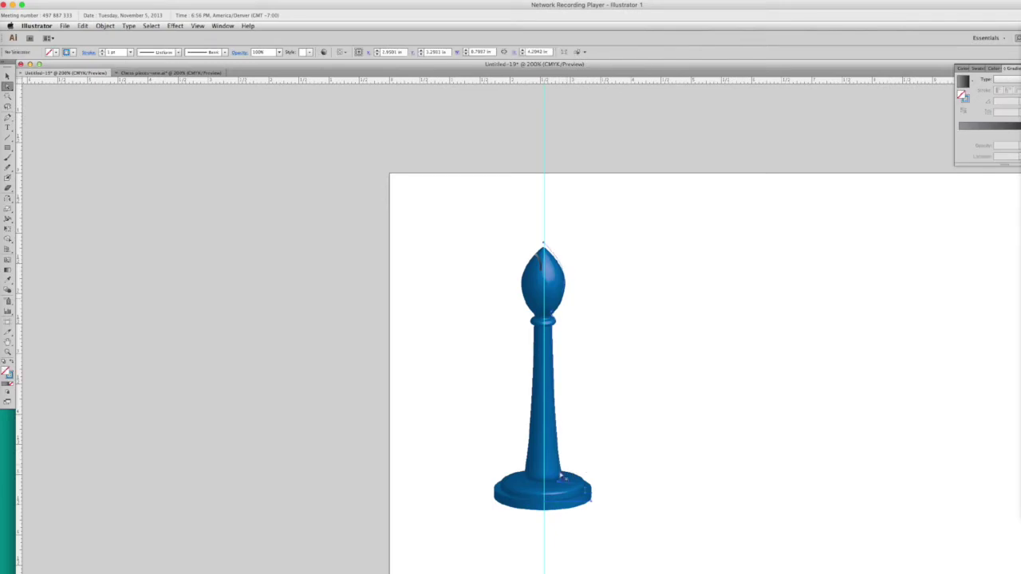
mouse_move(560, 476)
left_mouse_down()
mouse_move(583, 486)
mouse_move(571, 476)
left_mouse_up()
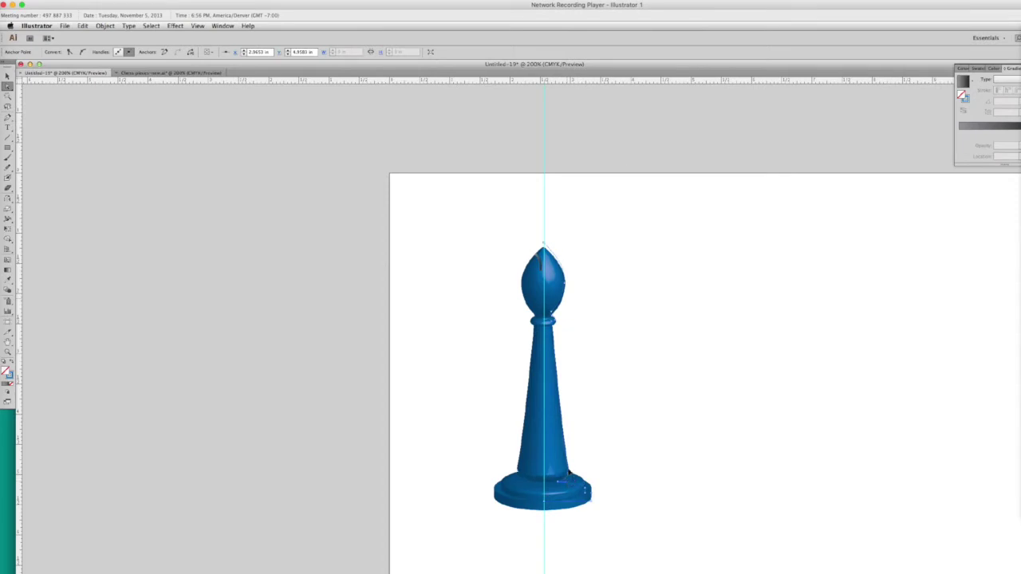
left_click(639, 463)
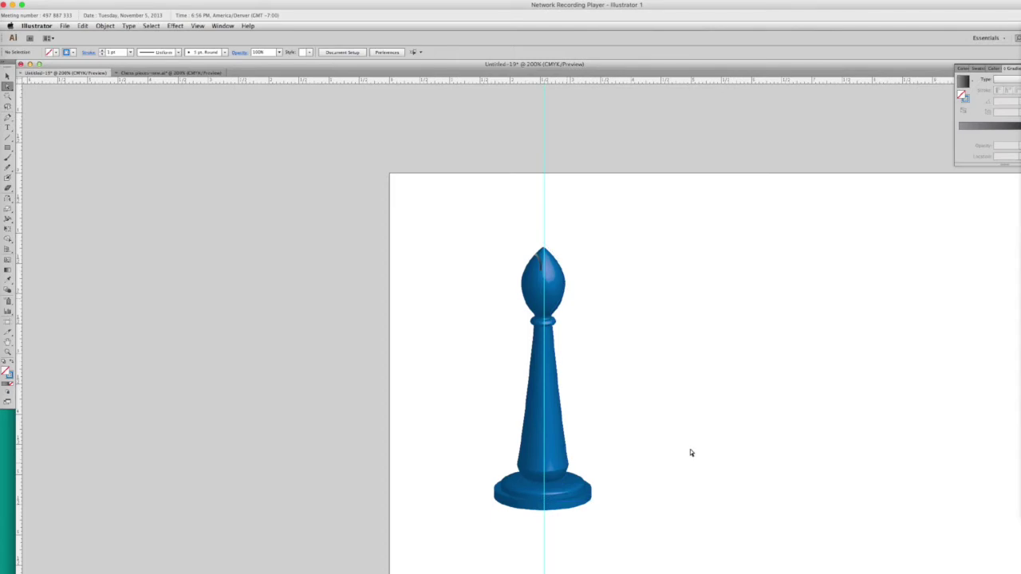
Draw the head of a new half-profile beside the bishop with the Pen tool, with a curved hollow top and a rectangular outer block
left_click(7, 76)
scroll(124, 262, "right", 5)
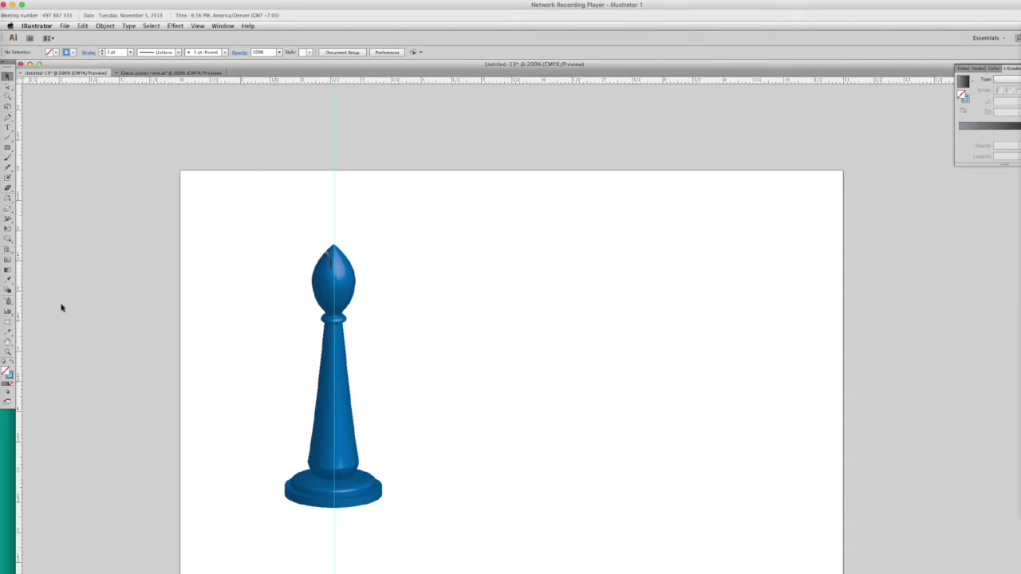
key("F6")
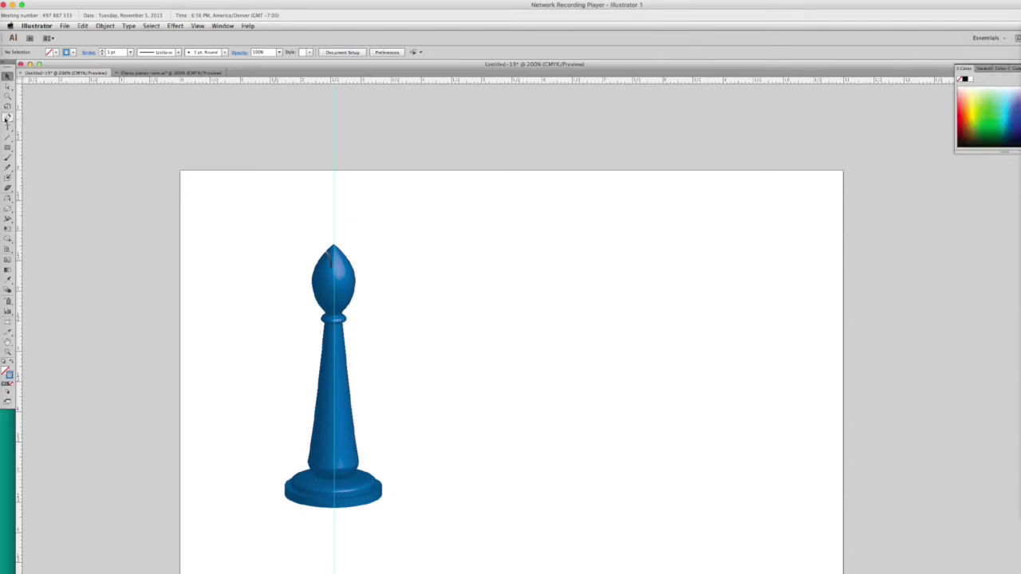
key("p")
left_click(506, 230)
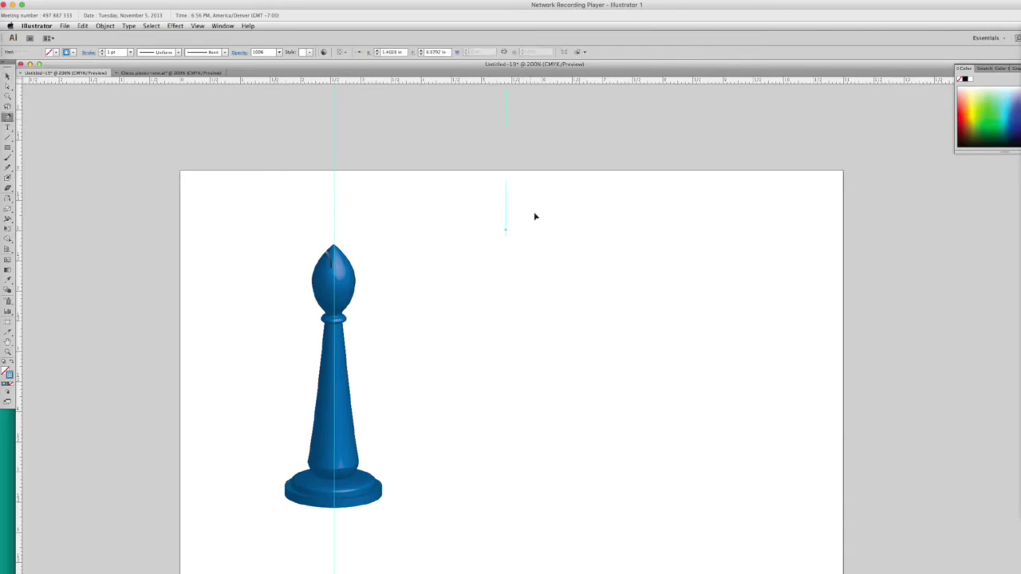
left_click_drag(523, 232, 536, 213)
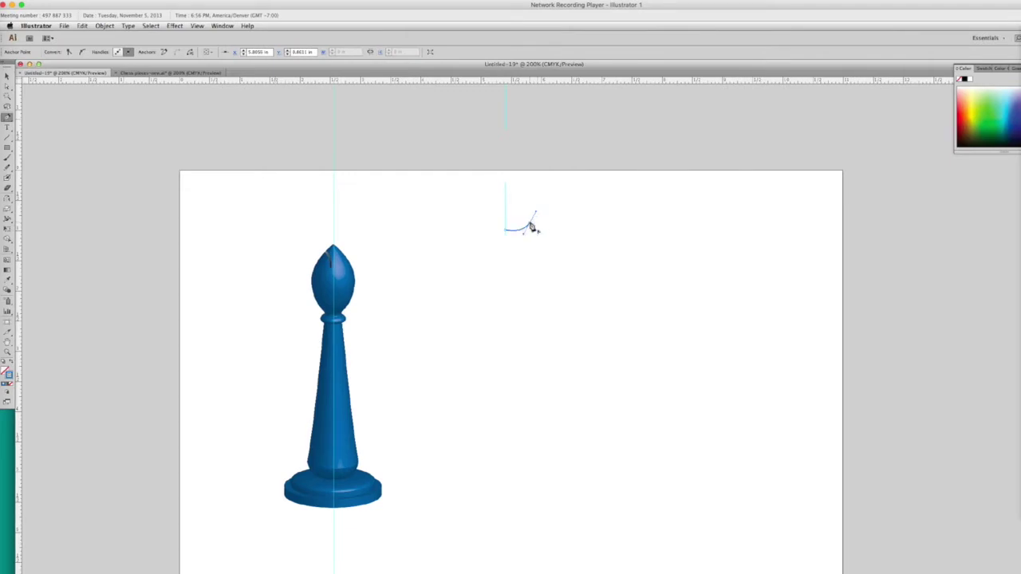
left_click(539, 227)
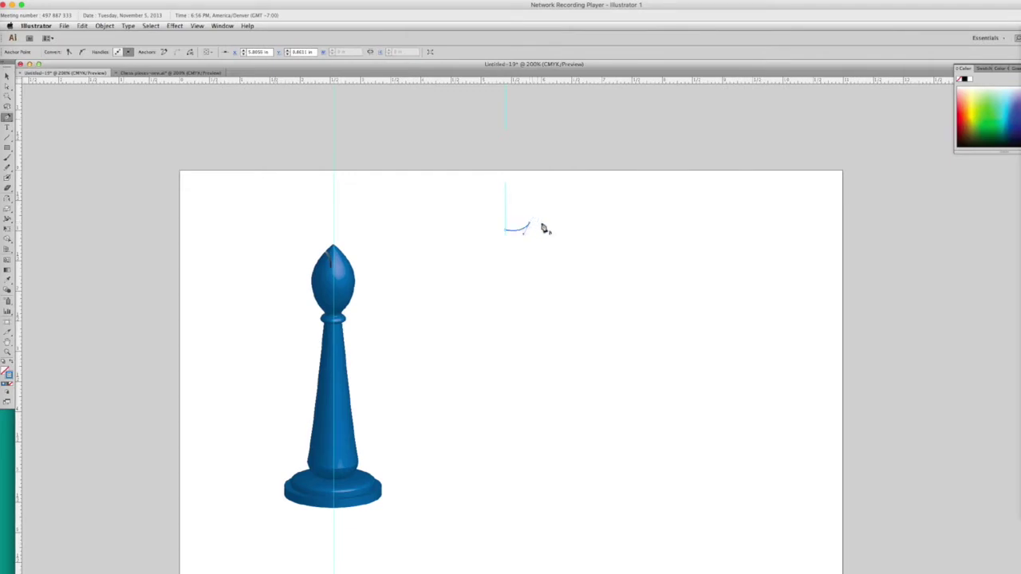
left_click(542, 267)
left_click(517, 268)
Continue the half-profile with an outward-curving stem and a stepped base, ending on the vertical axis line
left_click(540, 441)
left_click_drag(540, 440, 567, 499)
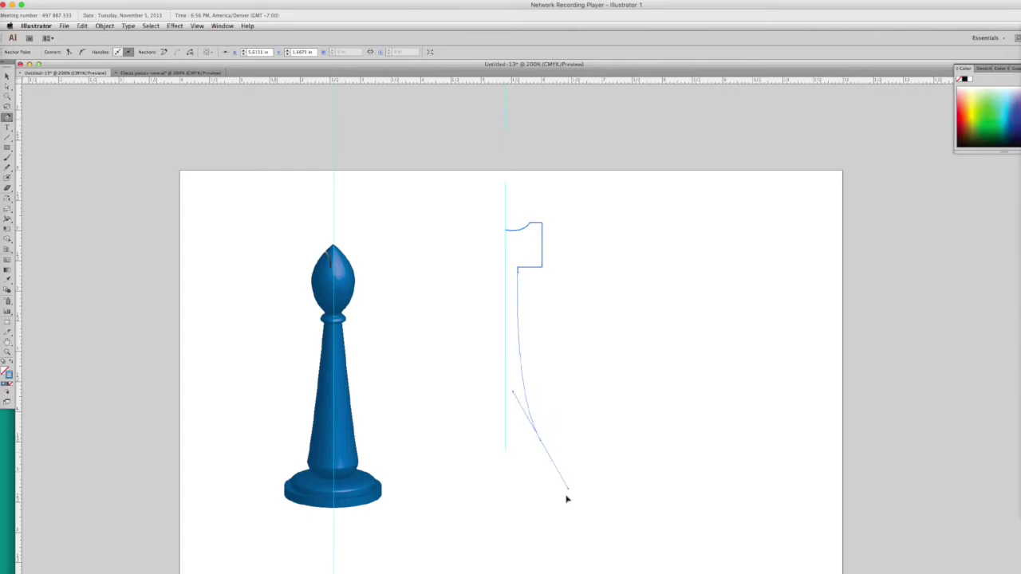
left_click(541, 444)
left_click(532, 452)
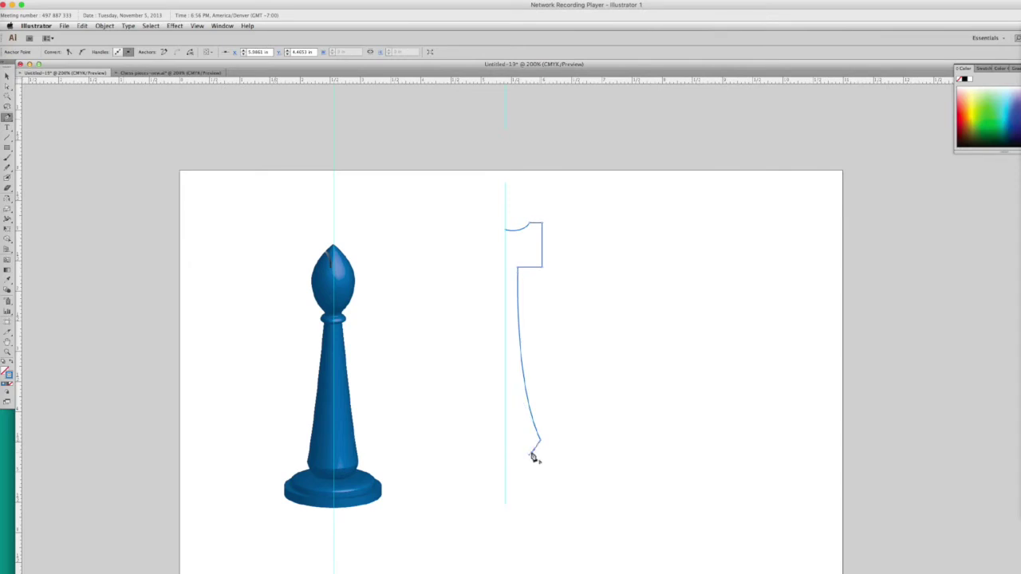
left_click(551, 457)
left_click(552, 463)
left_click(558, 463)
left_click(558, 471)
left_click(505, 470)
Apply the Revolve effect again to the rook profile, move the resulting rook to the right away from the axis line, and deselect it
left_click(6, 76)
left_click(519, 359)
left_click(175, 26)
left_click(174, 37)
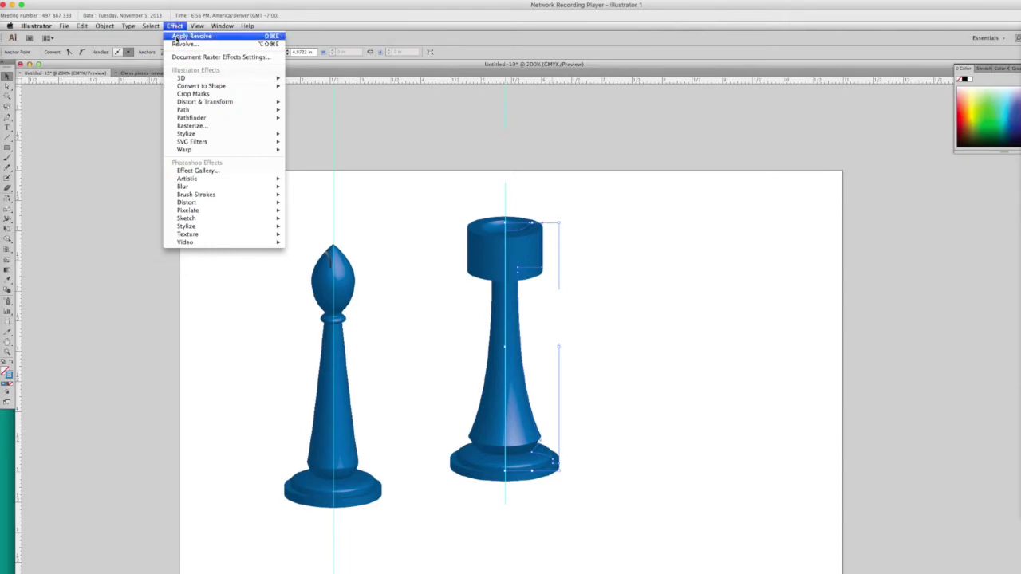
left_click(176, 36)
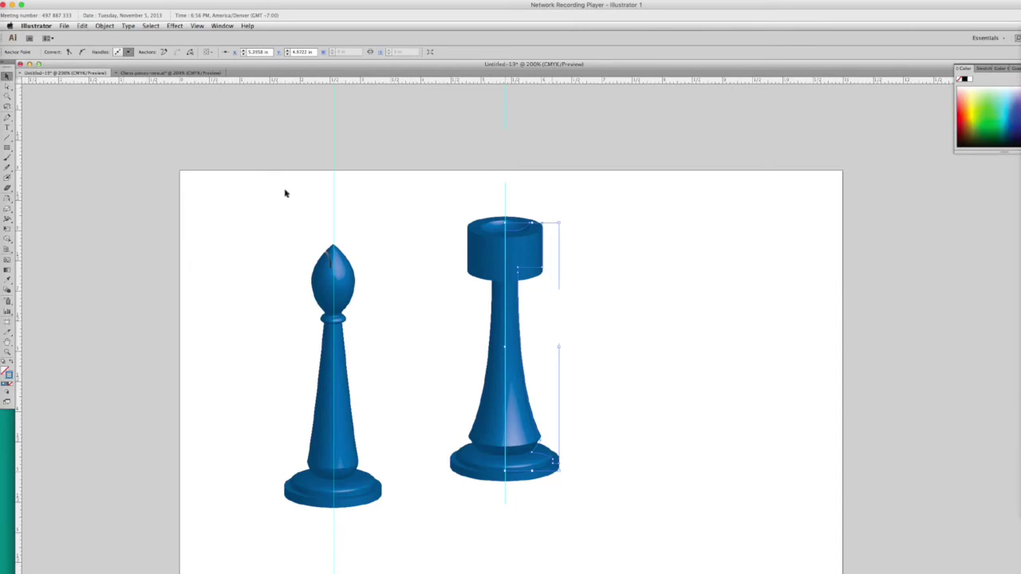
left_click(285, 192)
left_click_drag(519, 343, 639, 343)
left_click(418, 234)
left_click(7, 118)
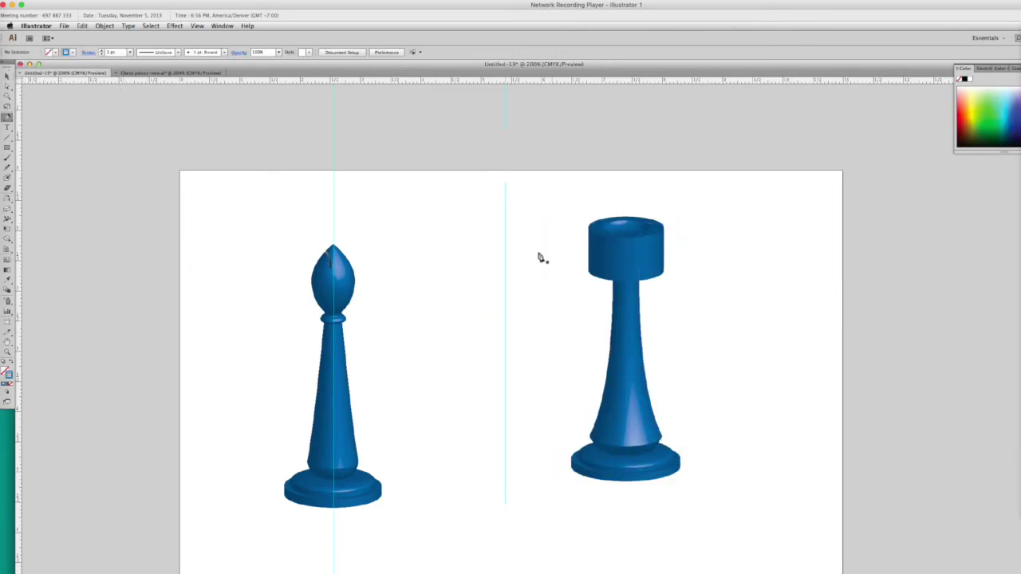
left_click_drag(512, 216, 518, 206)
key("super+z")
key("super+z")
Draw the upper half-profile of a third piece from the axis line with the Pen tool, forming a hollow cup-shaped head and a small rounded collar
left_click(505, 276)
left_click_drag(528, 231, 532, 255)
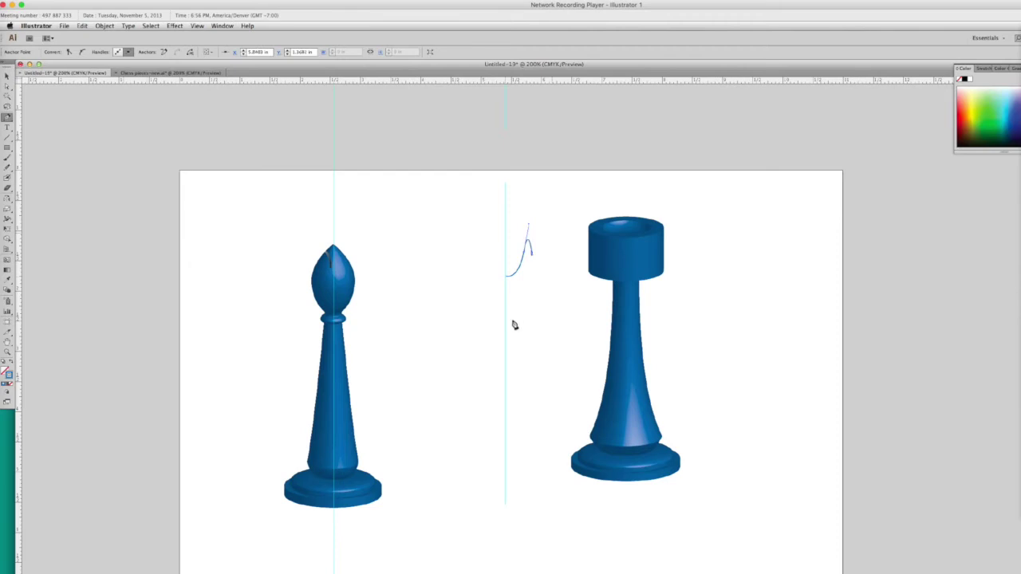
left_click_drag(516, 322, 490, 336)
left_click(516, 324)
left_click(519, 328)
left_click(513, 333)
left_click(516, 335)
Continue the third piece's half-profile with a slightly flared stem and a stepped base, ending on the vertical axis line
mouse_move(540, 466)
left_mouse_down()
mouse_move(552, 496)
mouse_move(531, 473)
mouse_move(540, 497)
mouse_move(531, 472)
mouse_move(534, 481)
left_mouse_up()
key("super+z")
left_click(526, 478)
left_click(539, 479)
left_click(541, 488)
left_click(542, 483)
left_click(548, 493)
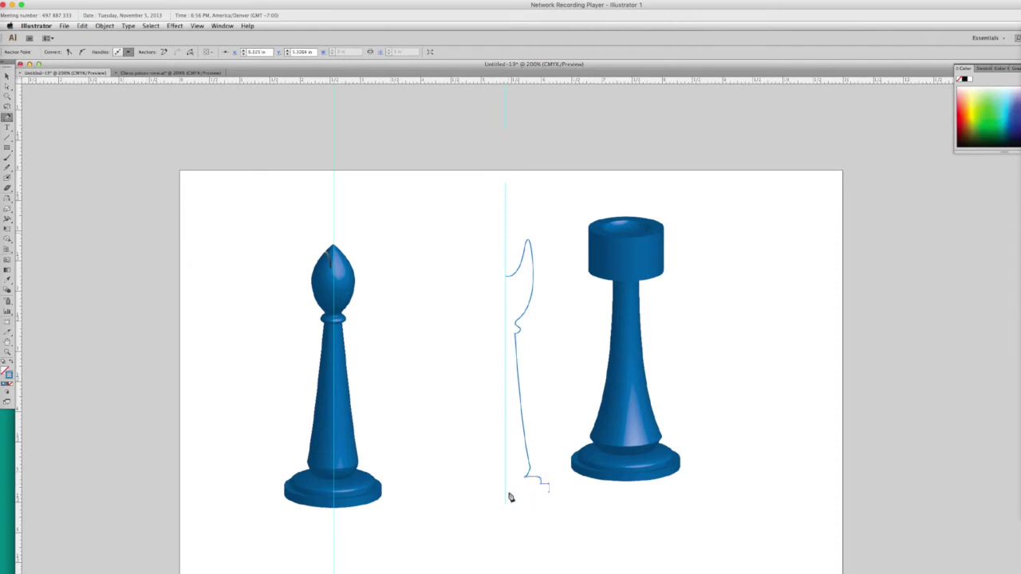
left_click(504, 492)
Apply the Revolve effect again to the cup-headed profile and deselect the piece
left_click(6, 76)
left_click(148, 25)
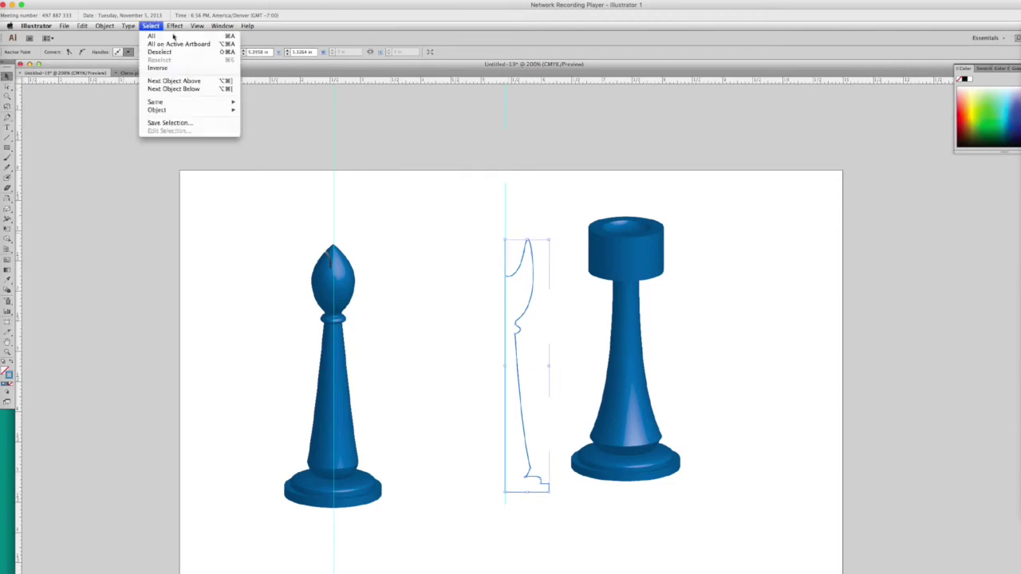
left_click(175, 36)
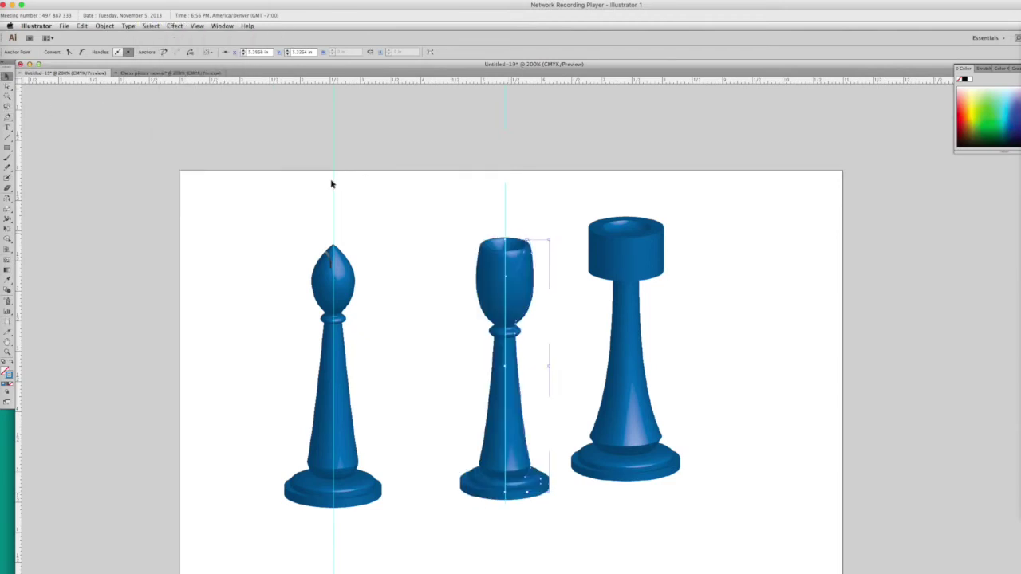
left_click(86, 154)
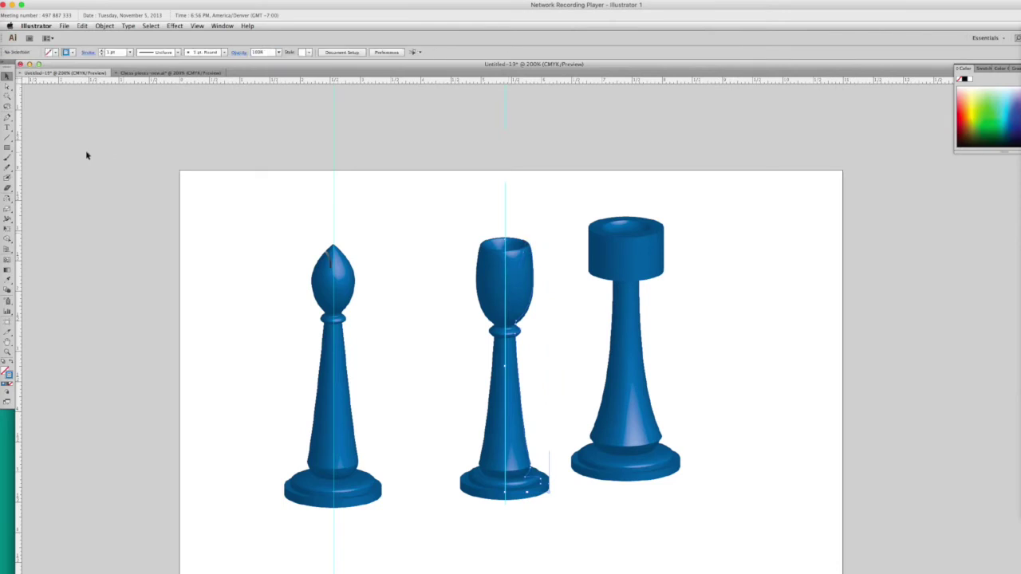
Reshape the cup's rim with Direct Selection by moving its anchor point outward and slightly down and adjusting its handles, and deselect the piece
left_click(7, 85)
left_click(524, 253)
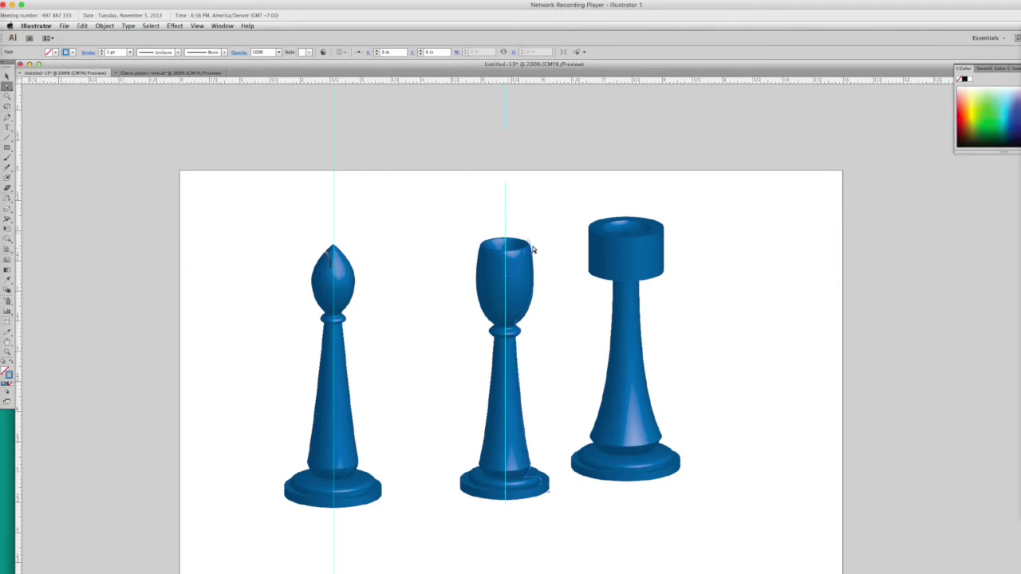
left_click(535, 256)
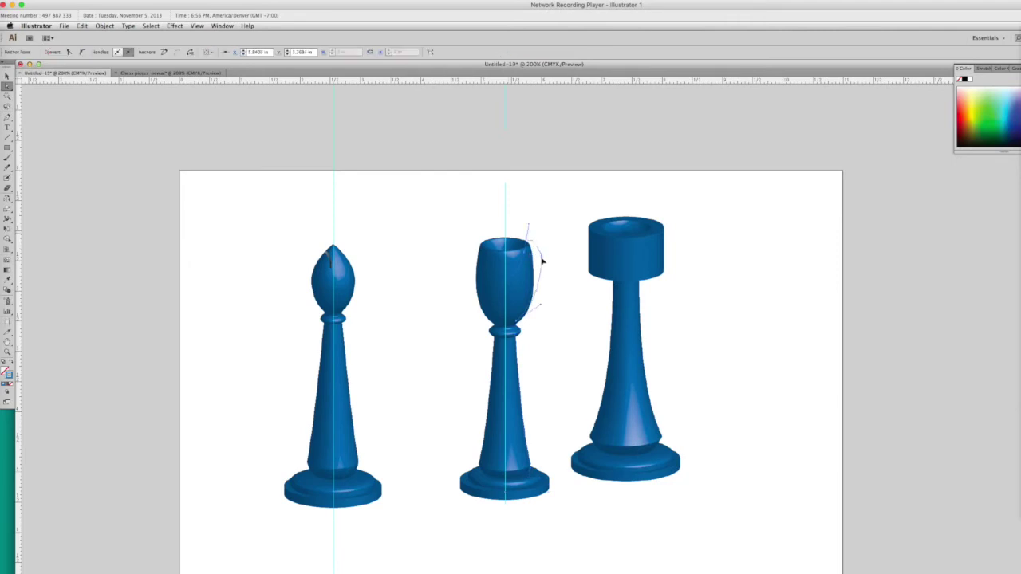
left_click_drag(540, 255, 528, 282)
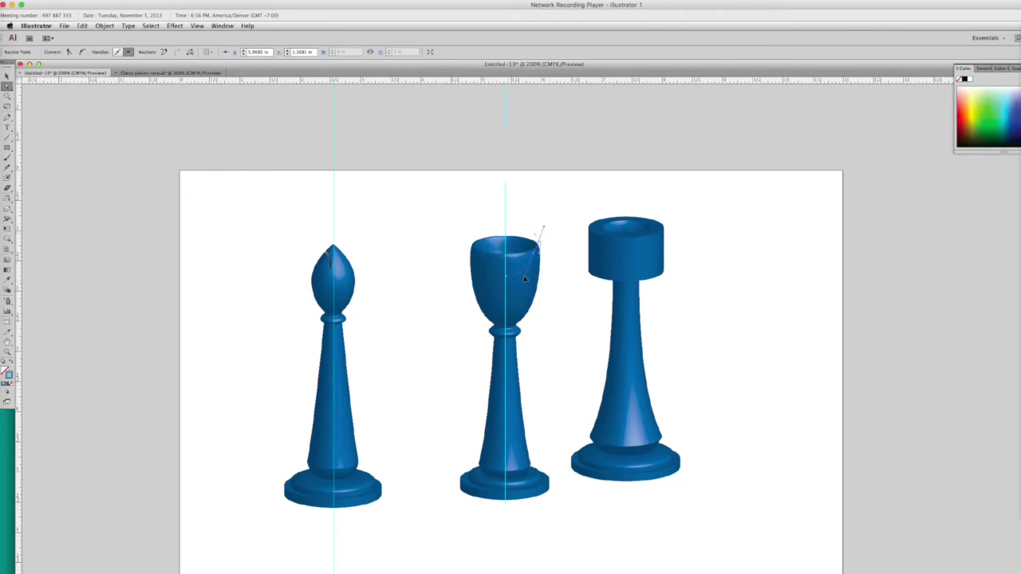
left_click_drag(543, 242, 536, 243)
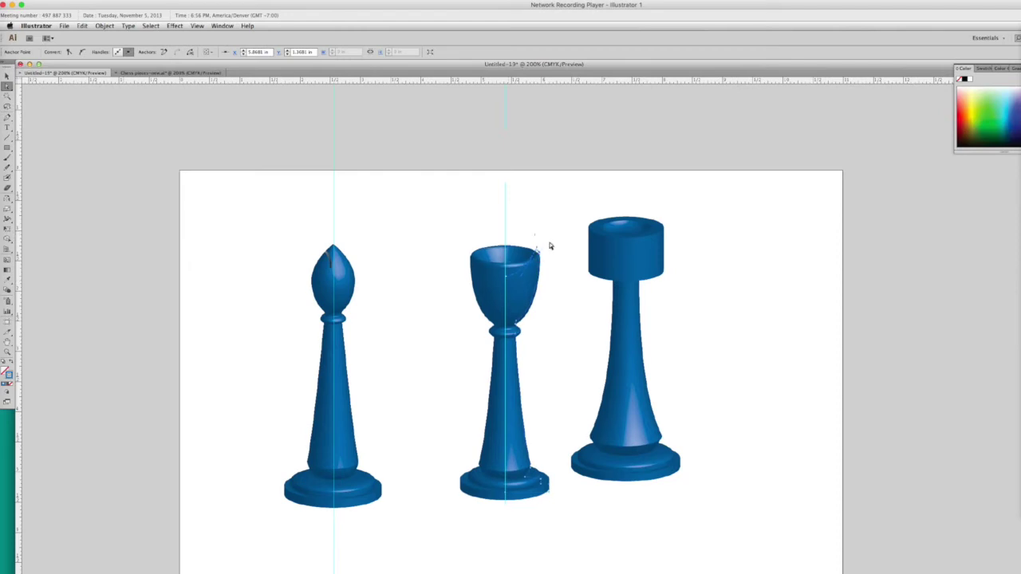
left_click(443, 217)
Draw a small cross outline above the cup-shaped head with the Pen tool and deselect it
left_click(7, 117)
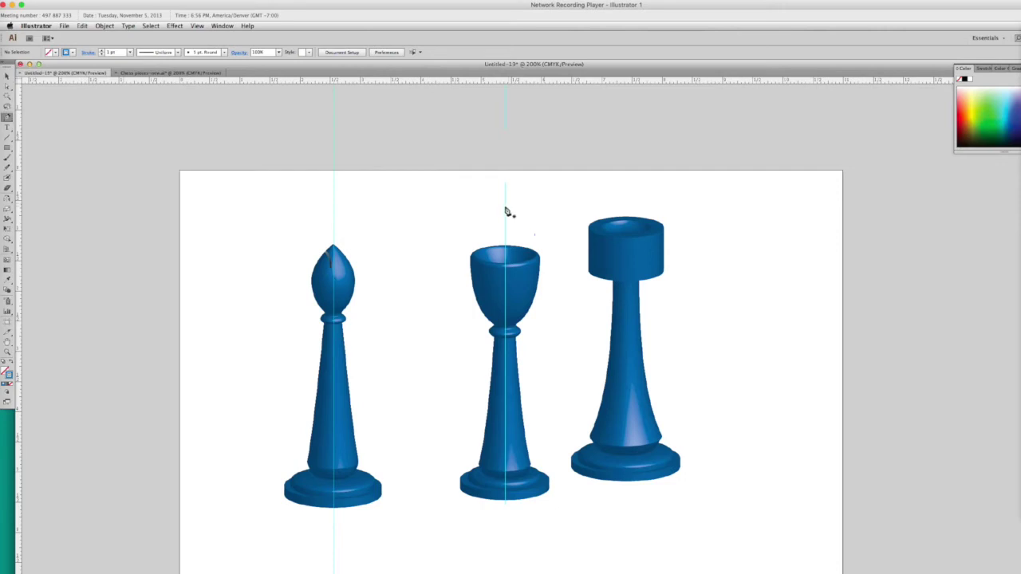
left_click(505, 209)
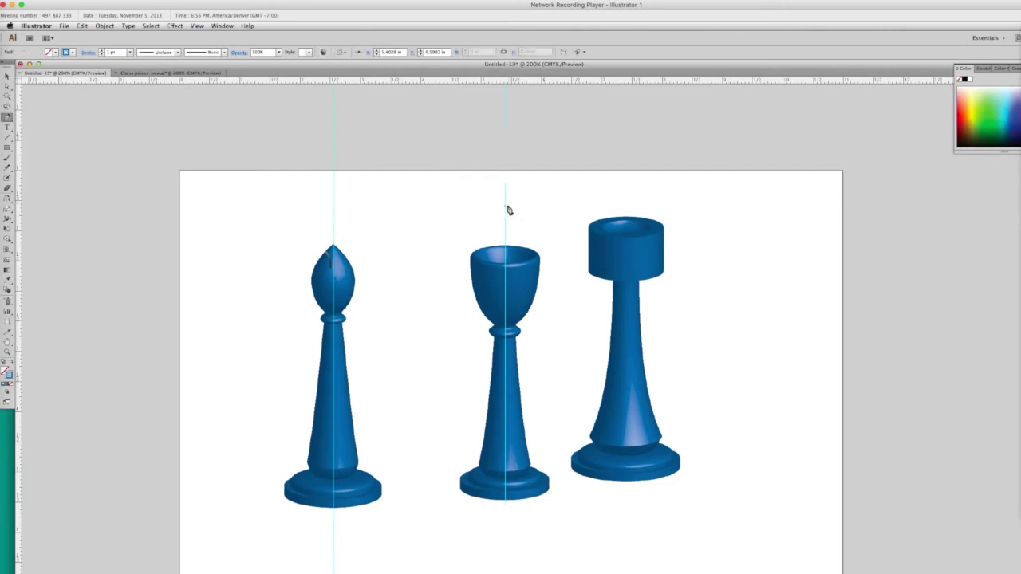
left_click(508, 209)
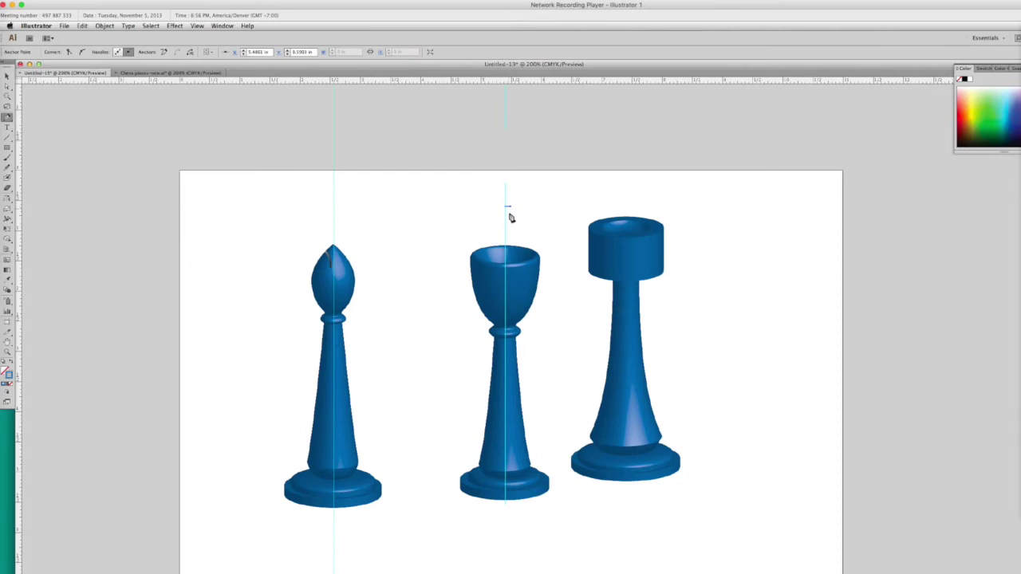
left_click(513, 214)
left_click(508, 237)
left_click(505, 217)
left_click(506, 212)
left_click(7, 76)
left_click(235, 151)
Shift the whole cross slightly up and to the right in isolation mode, and leave isolation mode with nothing selected
left_click(7, 351)
left_click_drag(482, 194, 545, 252)
key("v")
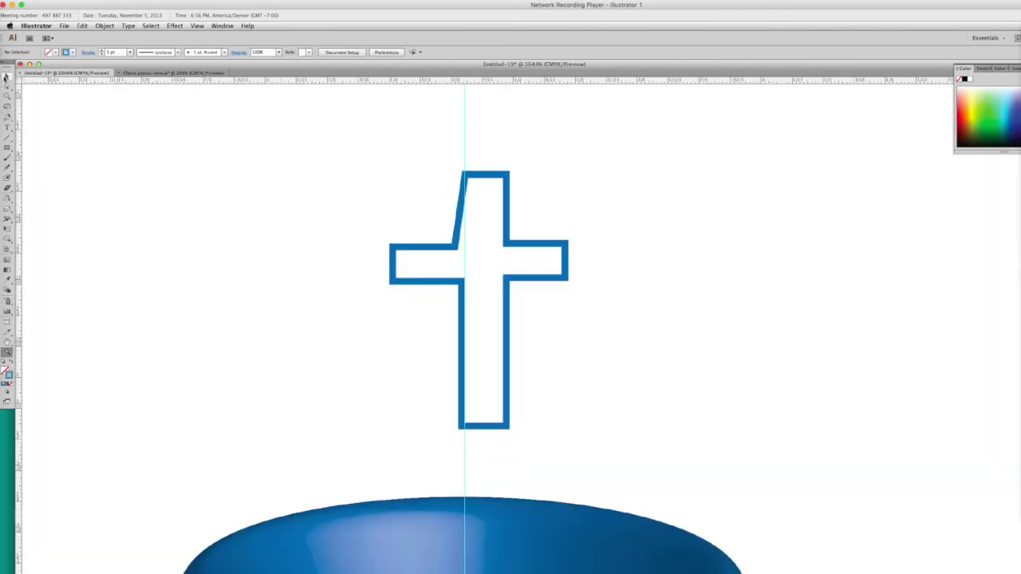
double_click(455, 252)
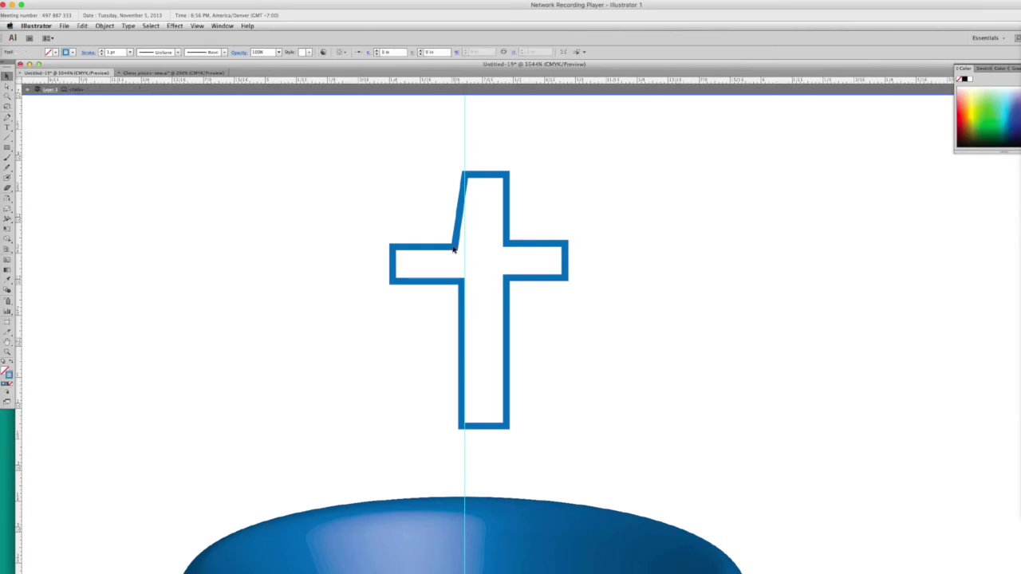
left_click(381, 254)
left_click(406, 252)
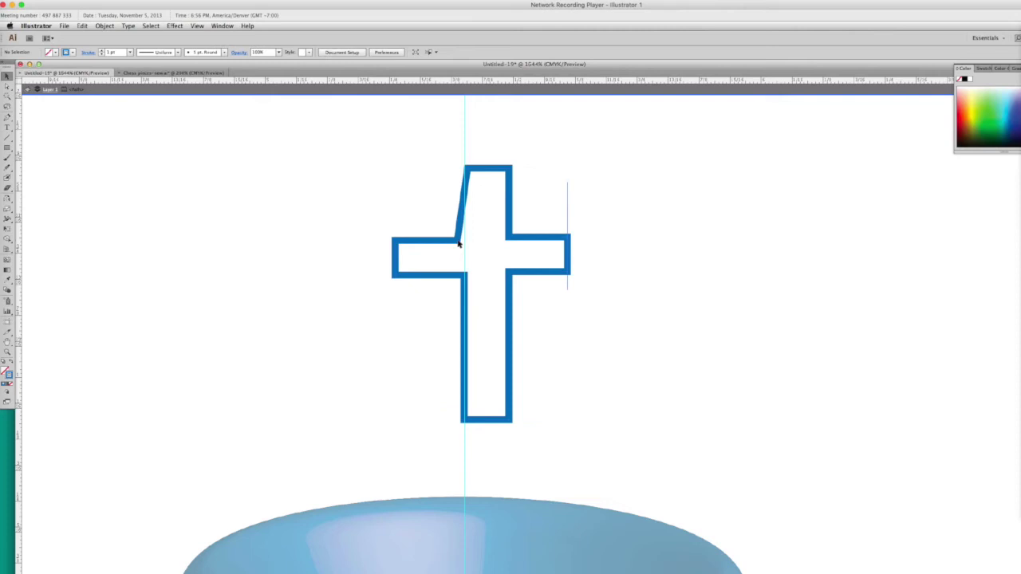
key("Escape")
left_click(456, 241)
left_click(152, 152)
Straighten the cross with Direct Selection by lining up its left arm with the right one, squaring its upper left edge, and shortening the left arm
left_click_drag(429, 245, 426, 237)
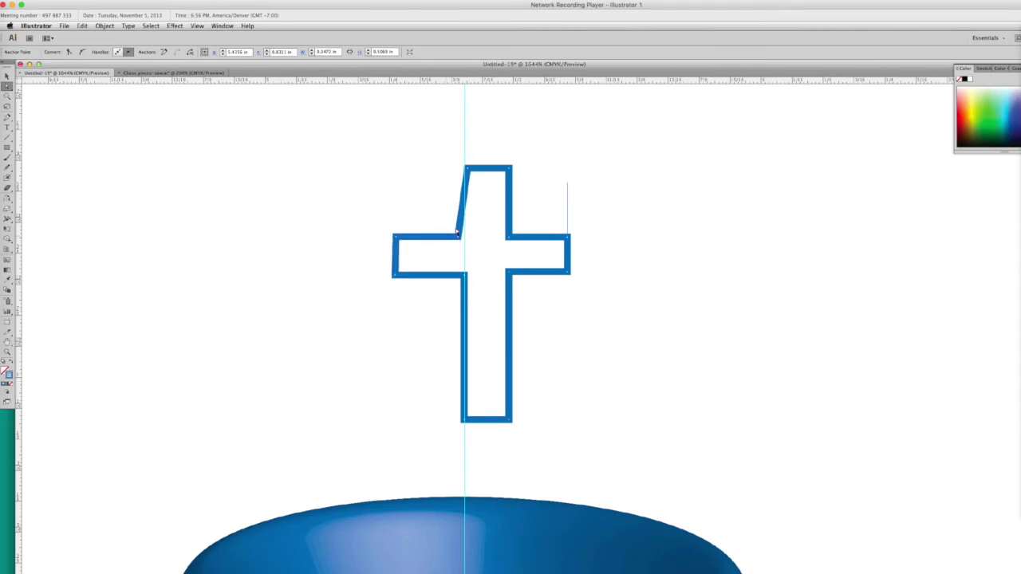
left_click_drag(462, 237, 467, 237)
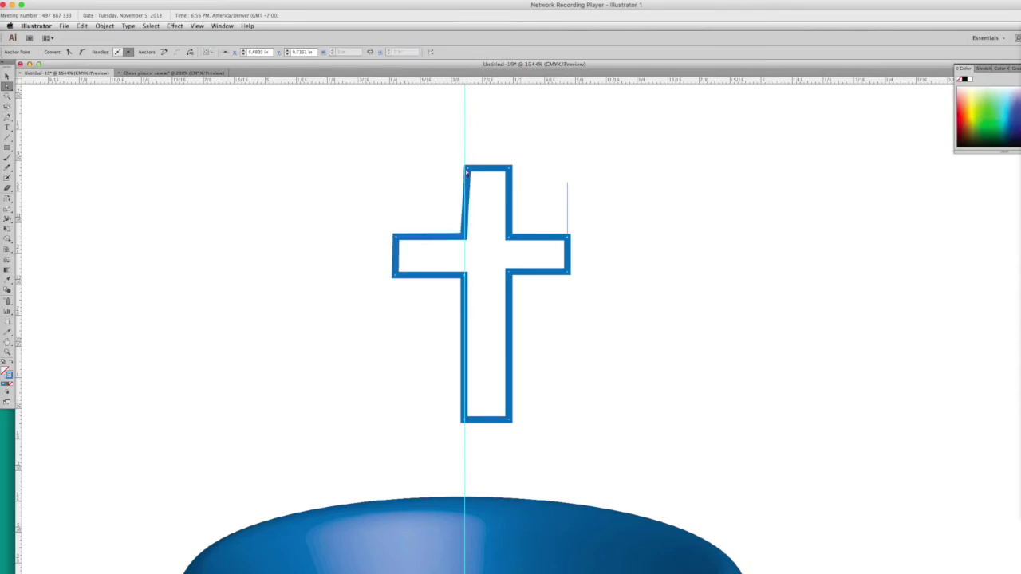
left_click_drag(468, 172, 462, 168)
left_click(420, 275)
left_click(397, 258)
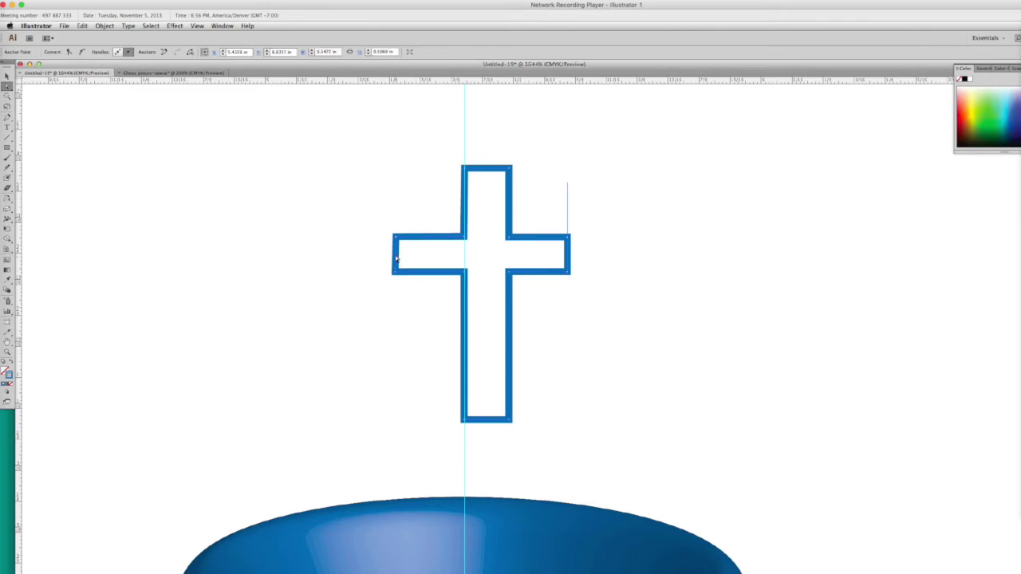
left_click_drag(399, 258, 405, 258)
Remove the cross's stroke and fill it with the blue swatch that matches the chess pieces
key("v")
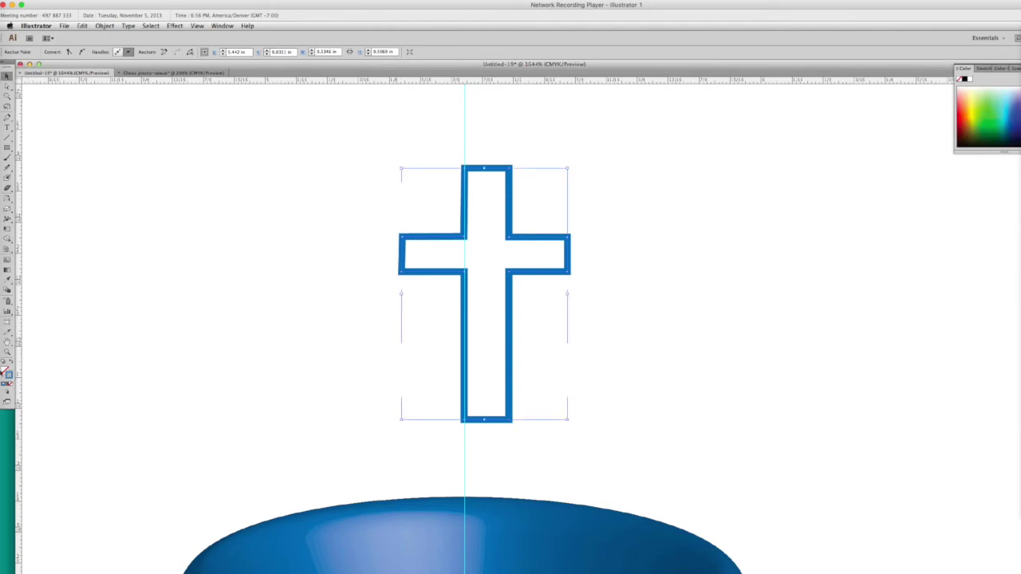
left_click(10, 385)
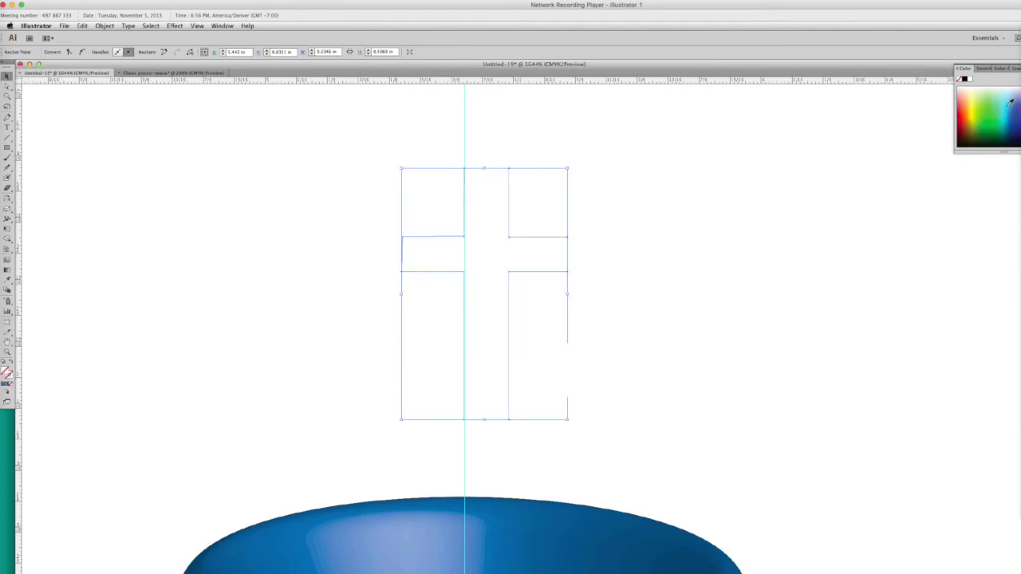
left_click(984, 69)
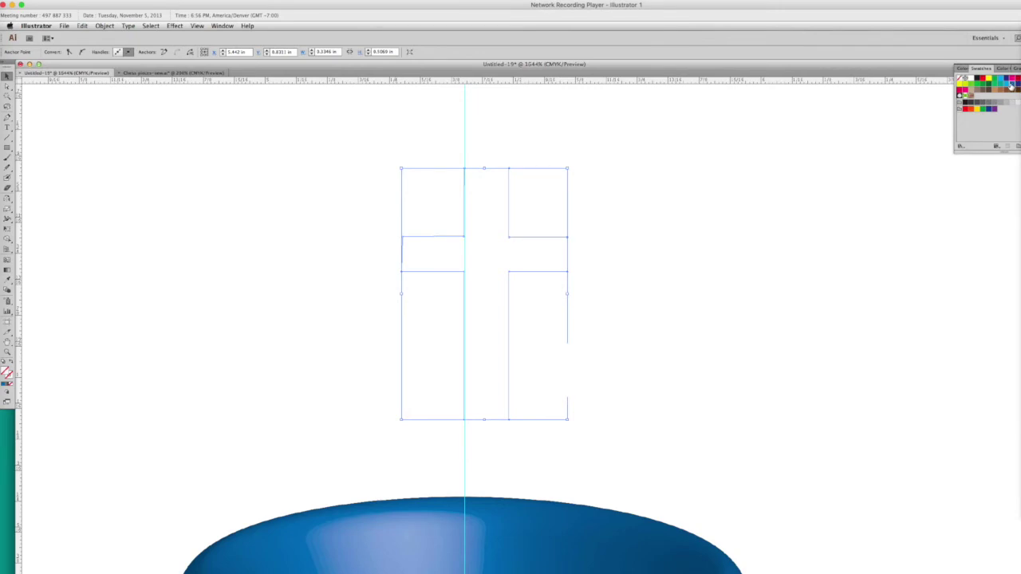
left_click(1003, 88)
Extrude the cross with 3D Extrude & Bevel, using the Off-Axis Front position and an extrude depth of 5 pt
left_click(151, 25)
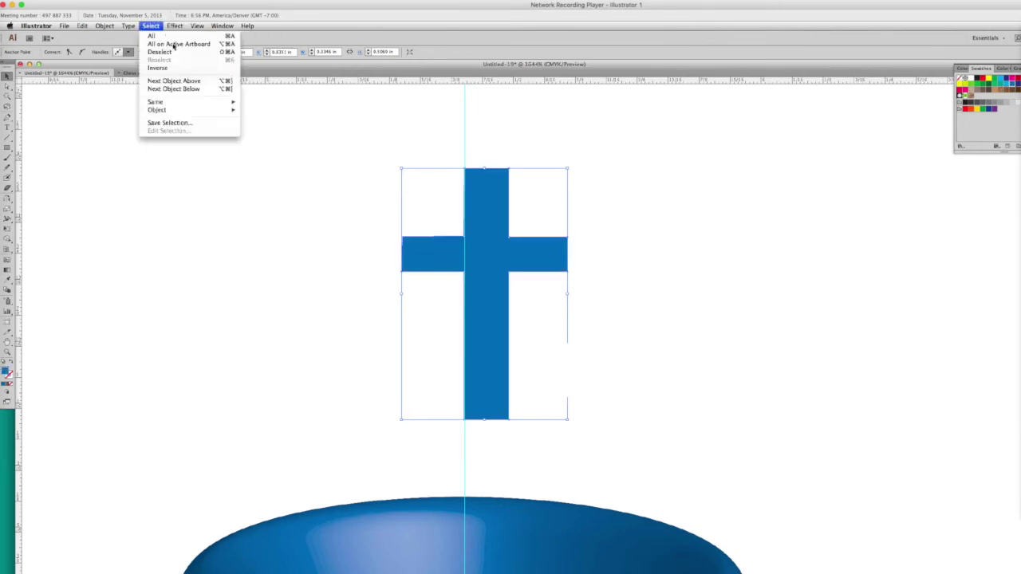
mouse_move(205, 77)
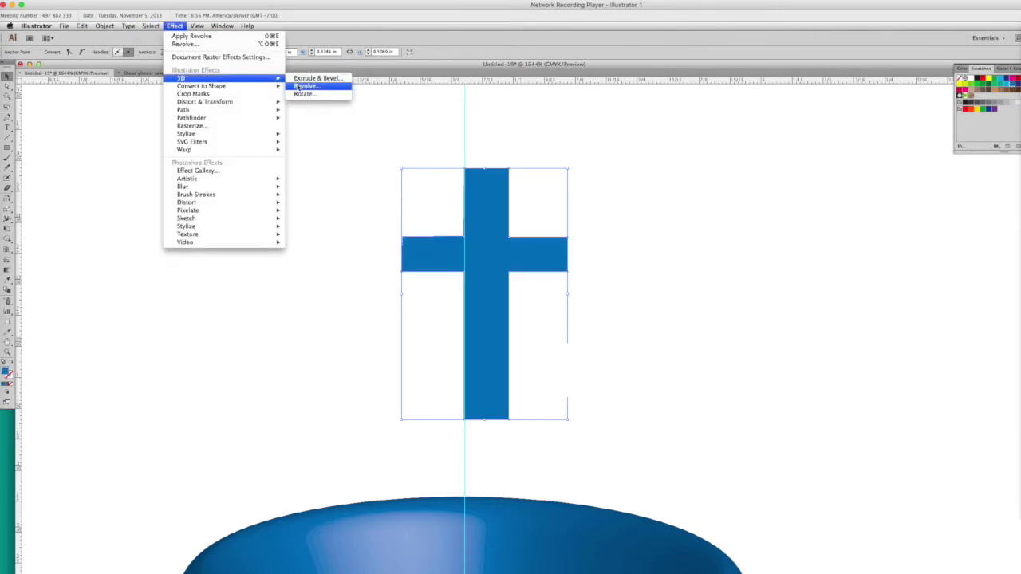
left_click(308, 78)
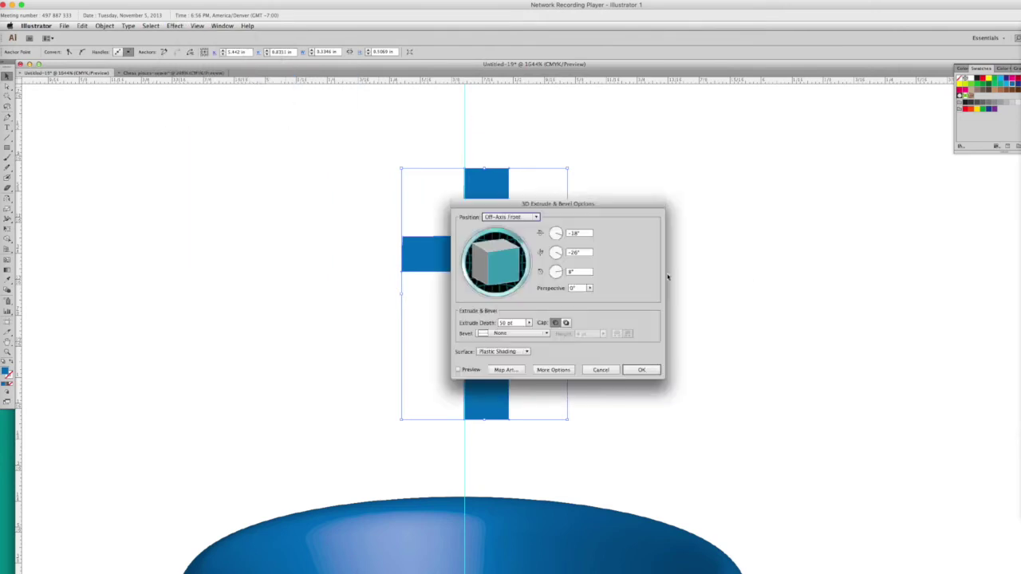
left_click(459, 370)
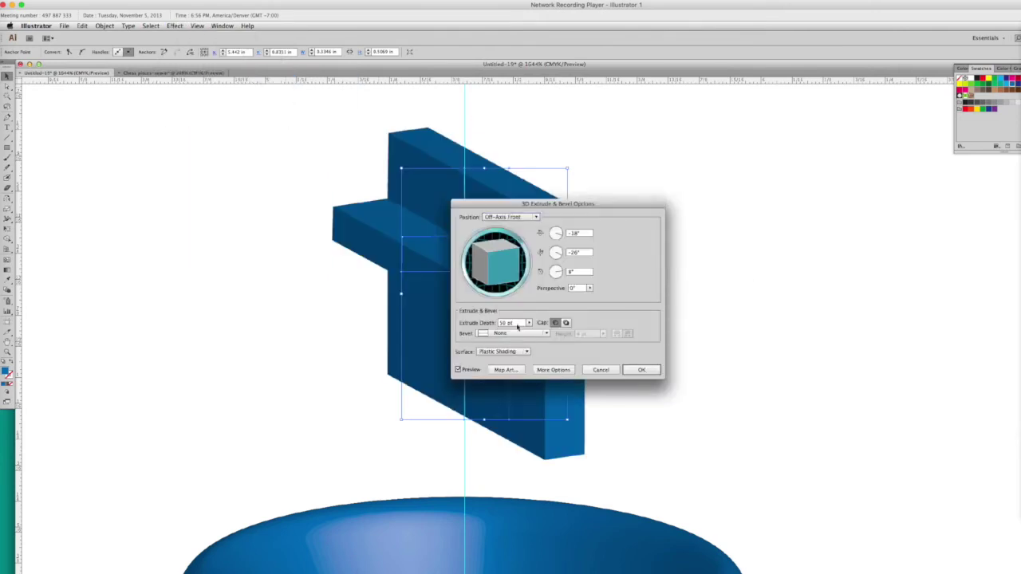
type("2")
key("Tab")
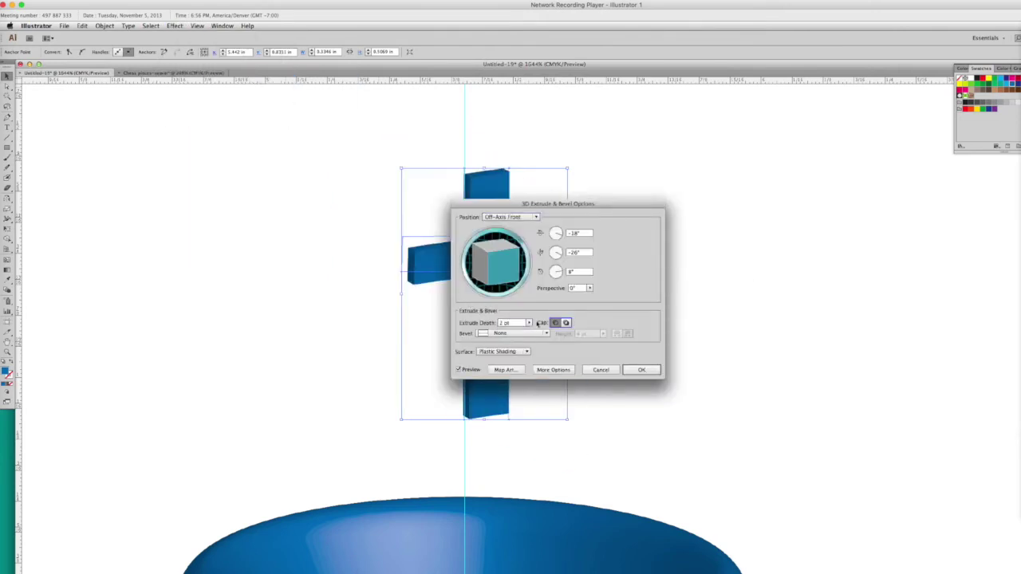
left_click(523, 324)
type("5")
key("Tab")
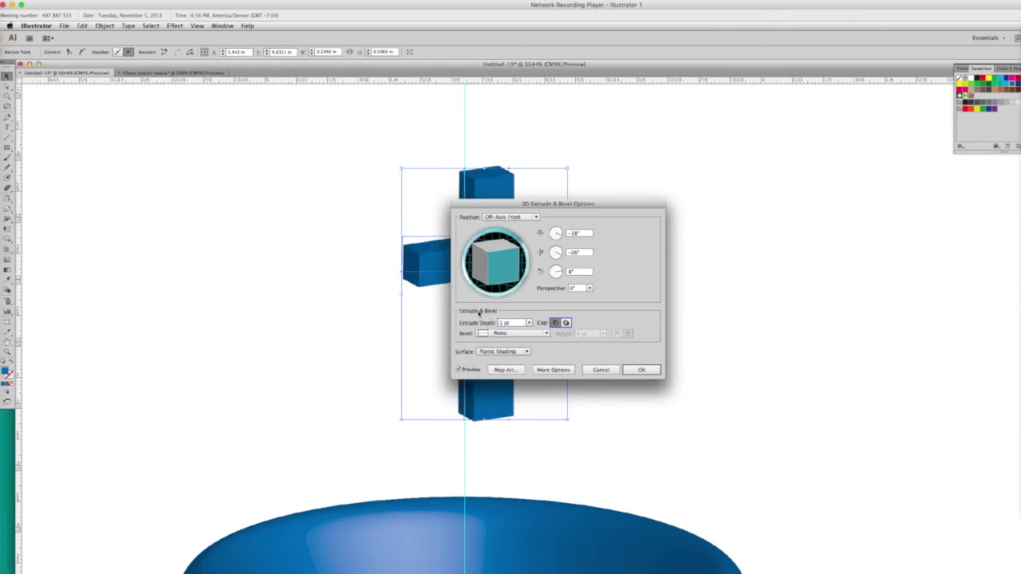
left_click(642, 371)
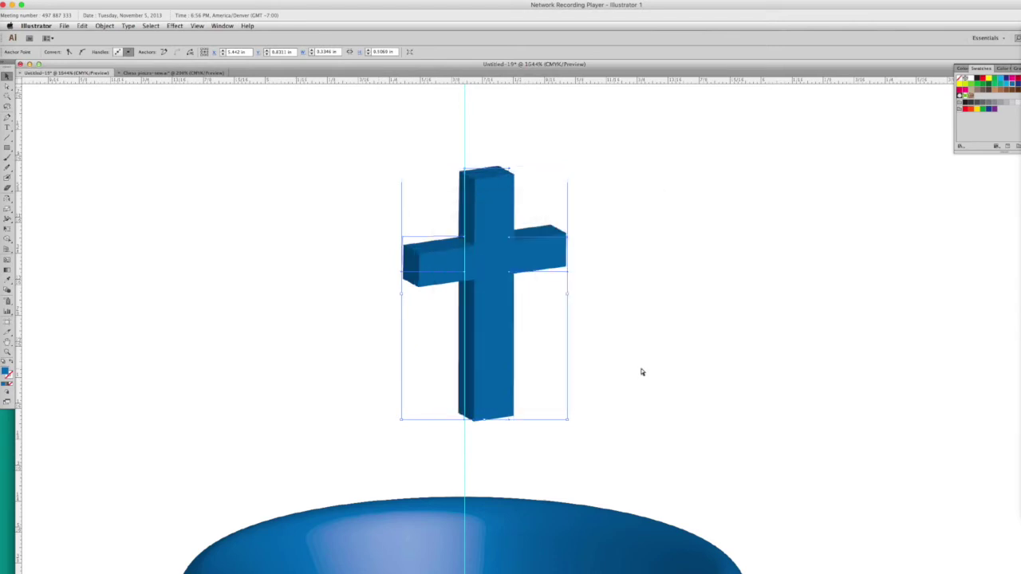
Lower the extruded cross into the cup-shaped head, centre it on the vertical guide, and deselect it
key("super+minus")
key("super+minus")
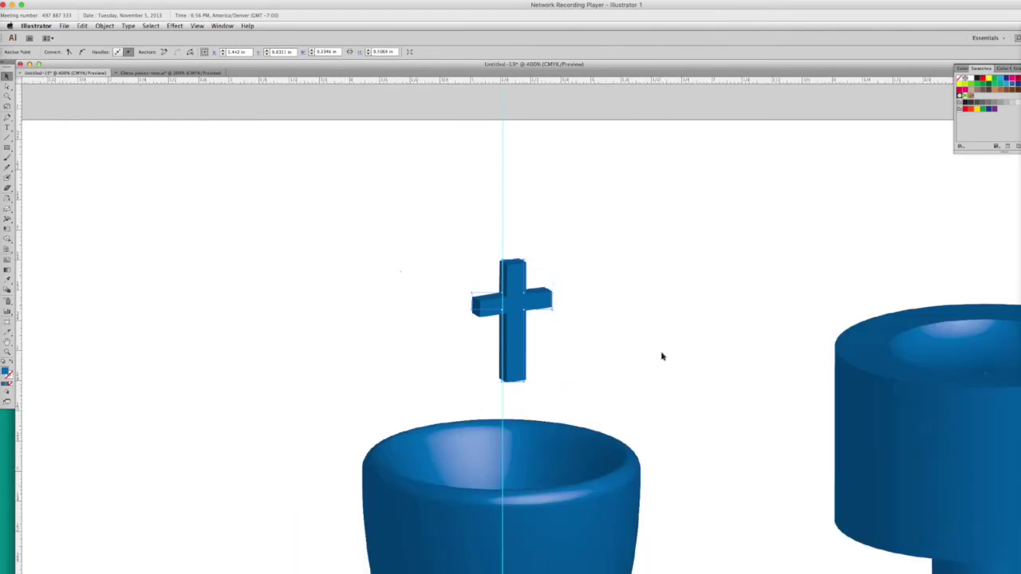
key("super+minus")
left_click_drag(530, 346, 517, 397)
left_click(609, 343)
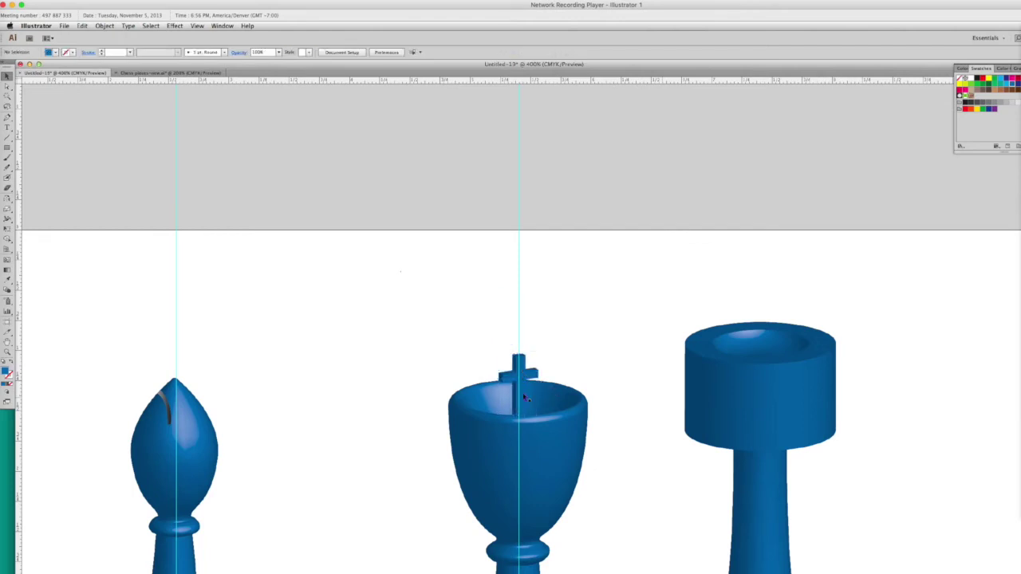
left_click(518, 398)
left_click(604, 370)
key("super+minus")
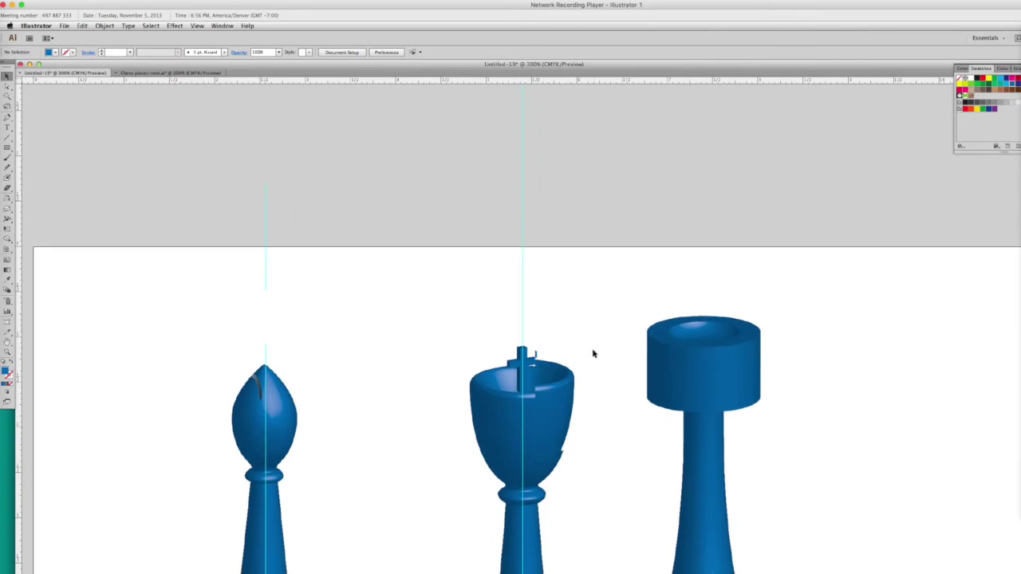
Move the cylinder-headed piece right and slightly down to space it evenly and line its base up with the other pieces
scroll(593, 353, "down", 10)
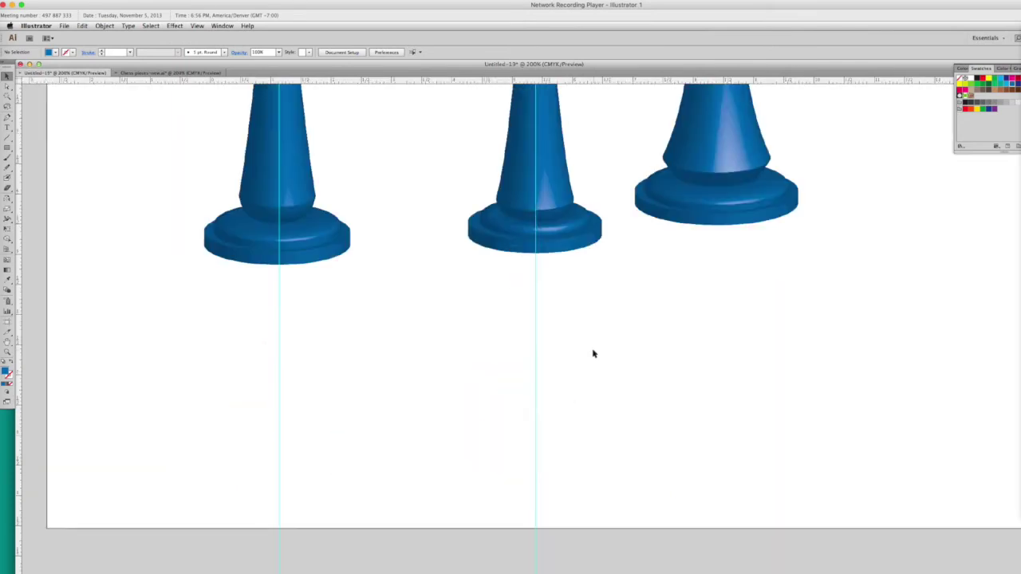
key("super+minus")
scroll(604, 335, "up", 5)
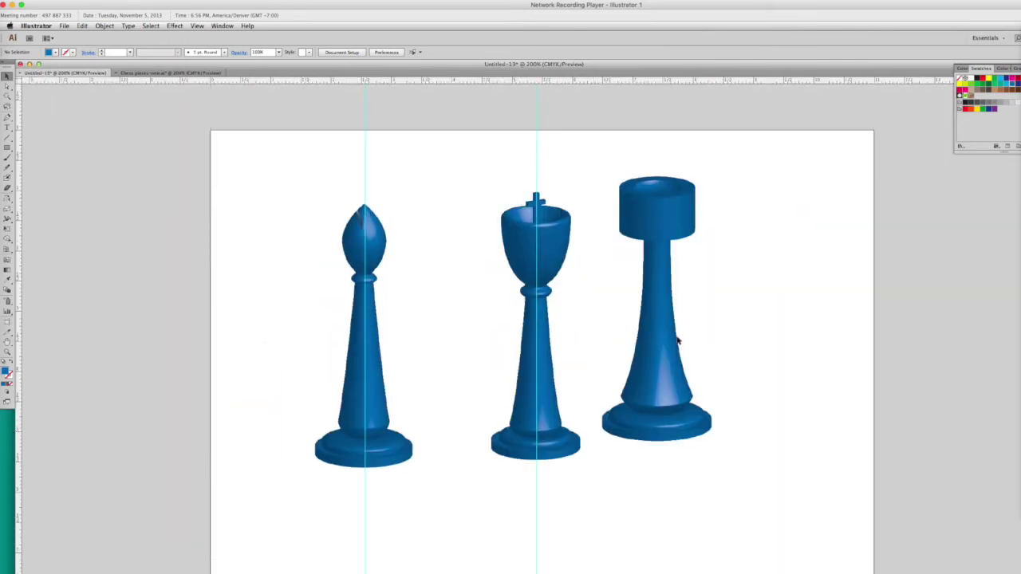
left_click(693, 366)
left_click_drag(693, 366, 744, 398)
left_click(472, 172)
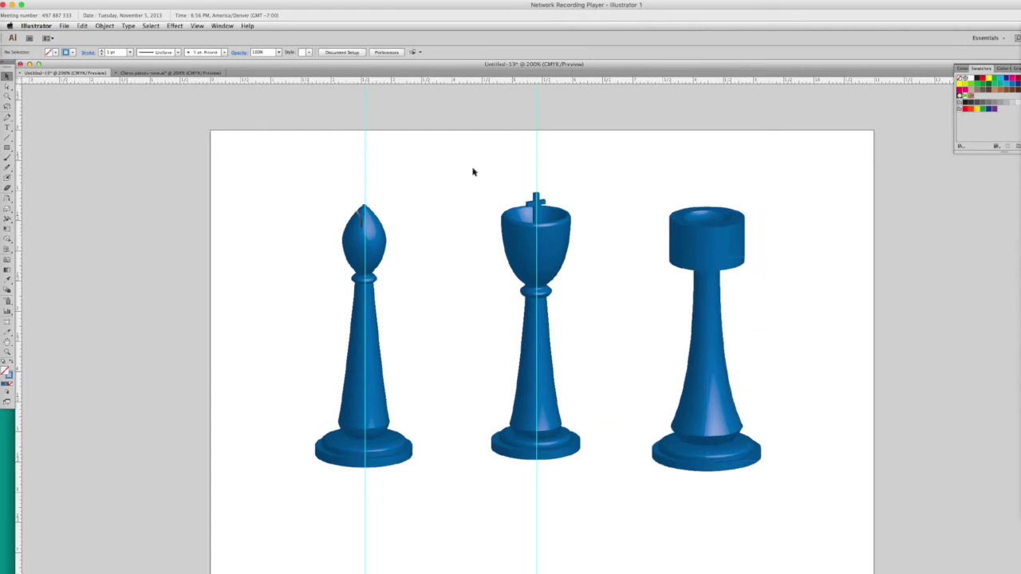
Look at the grey chess pieces in the other open document for comparison and return to the blue set
left_click(142, 73)
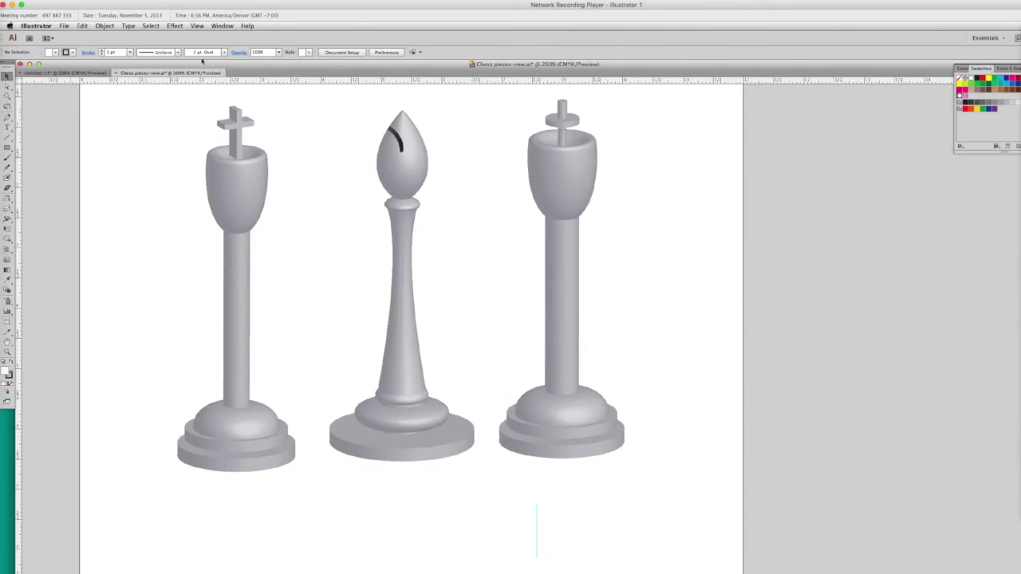
left_click(80, 73)
scroll(775, 416, "right", 5)
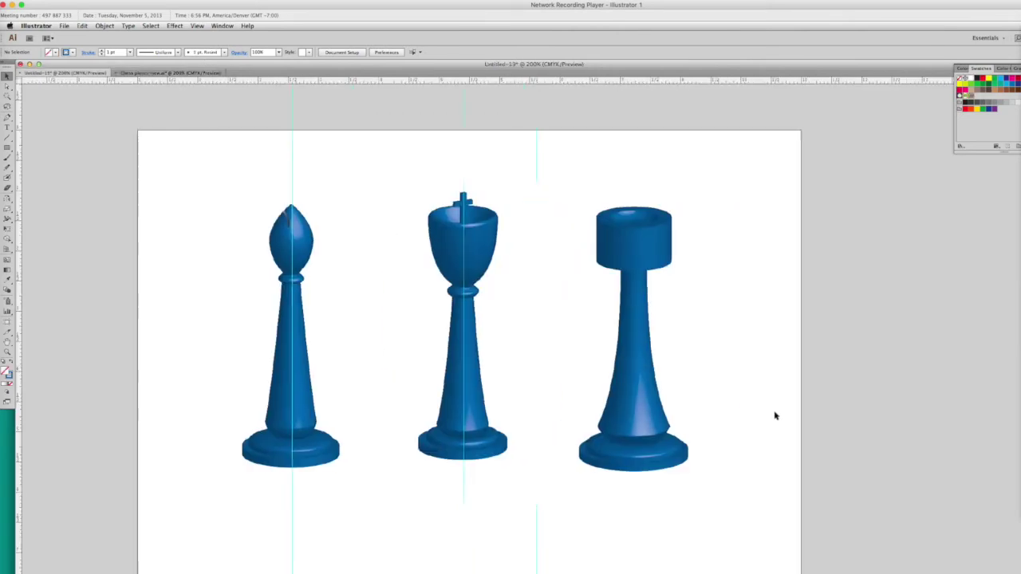
In outline view, widen the upper stem of the cylinder-headed piece's half-profile and smooth its side curve, and return to preview
left_click(7, 86)
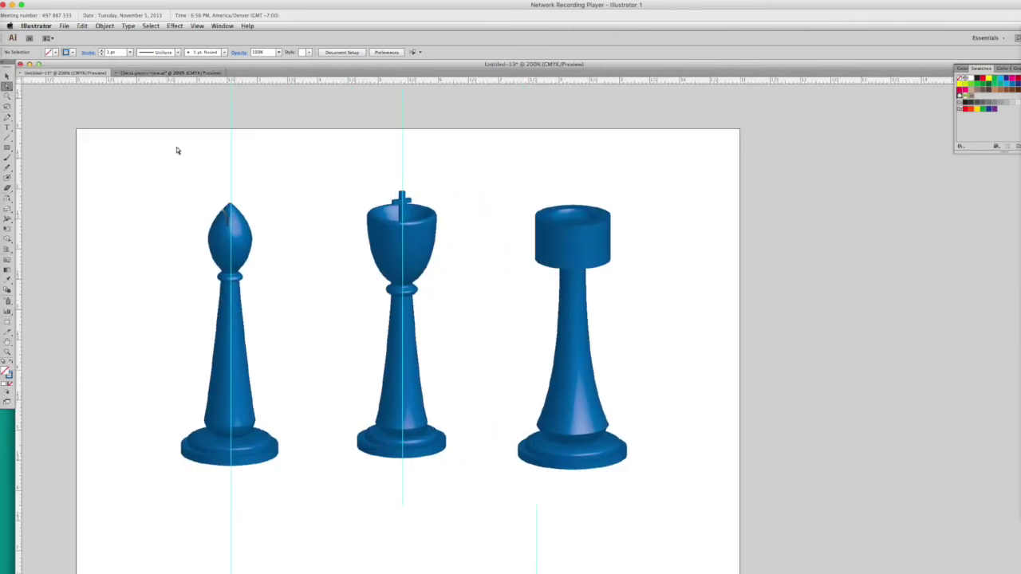
key("super+y")
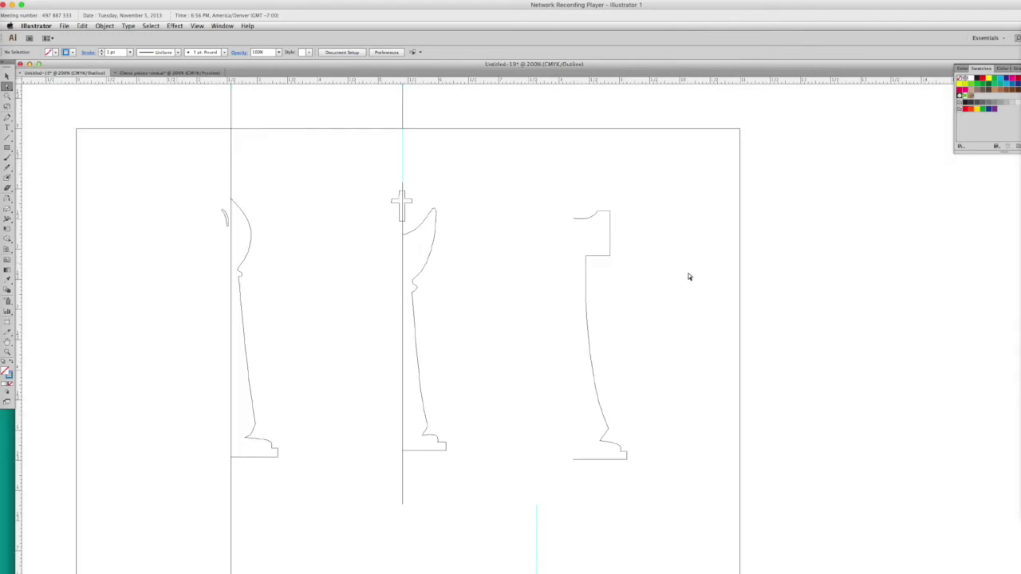
left_click(587, 258)
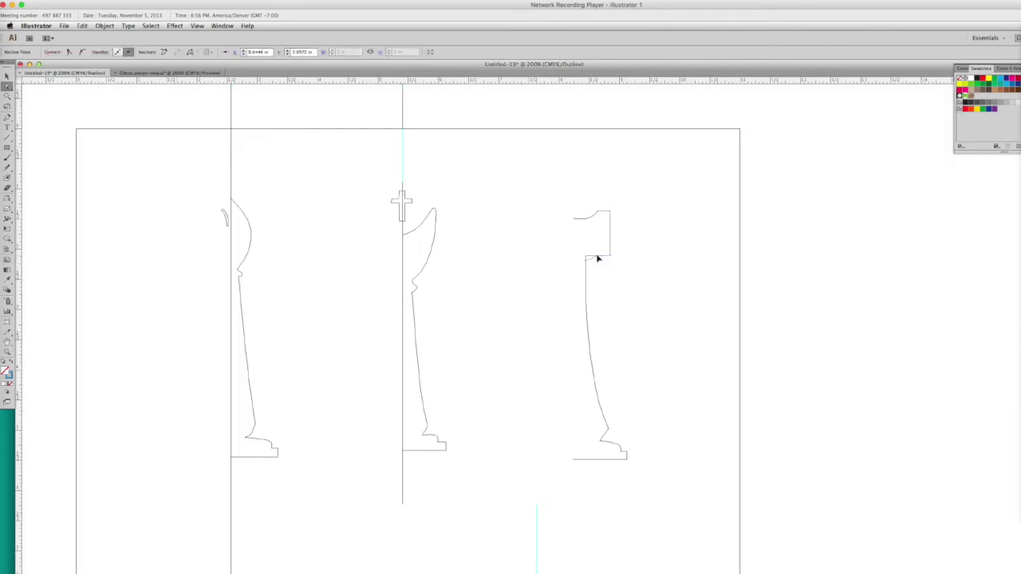
left_click(587, 258)
left_click_drag(588, 257, 595, 264)
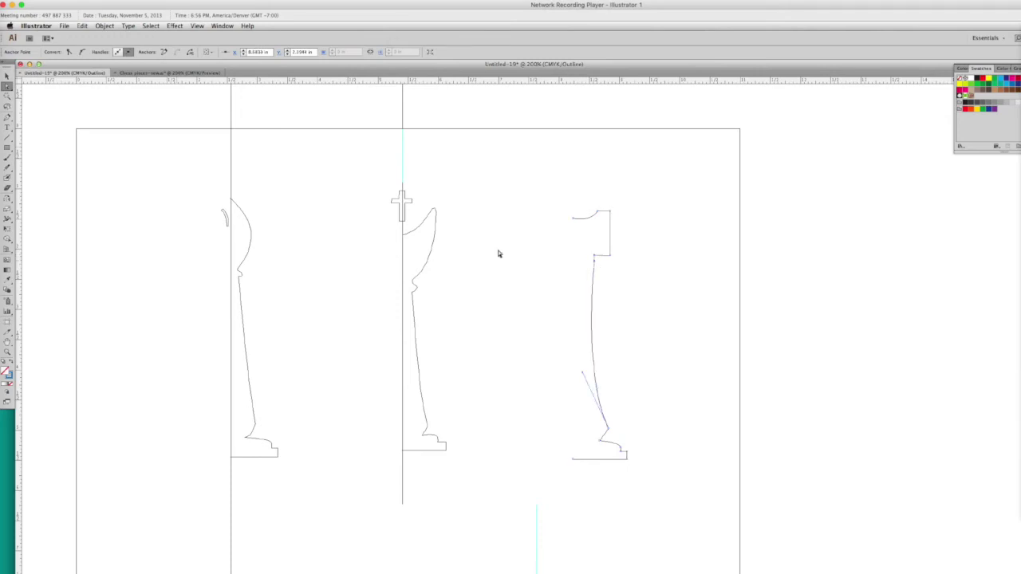
left_click_drag(7, 118, 39, 140)
left_click(7, 85)
key("super+y")
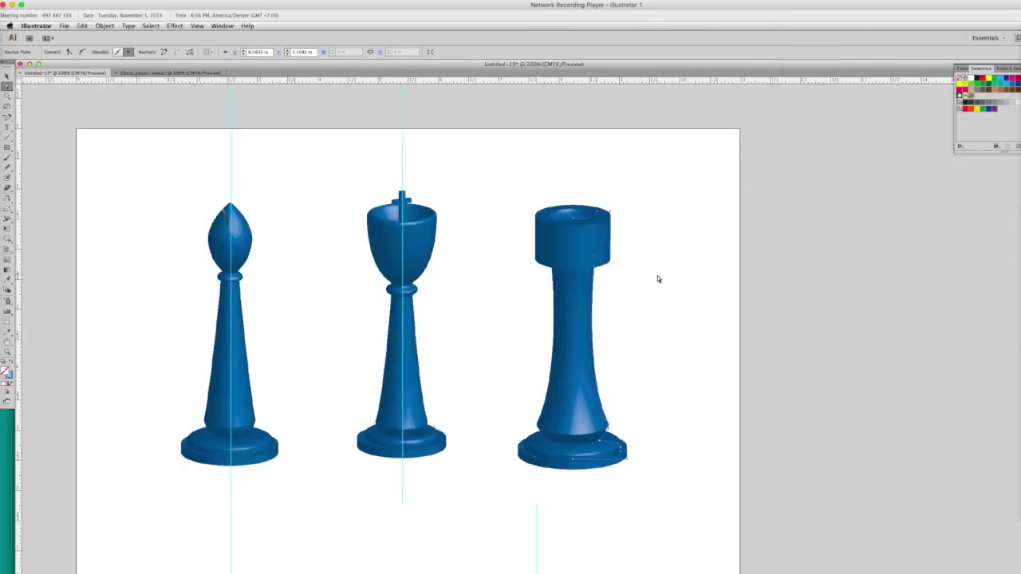
left_click(658, 279)
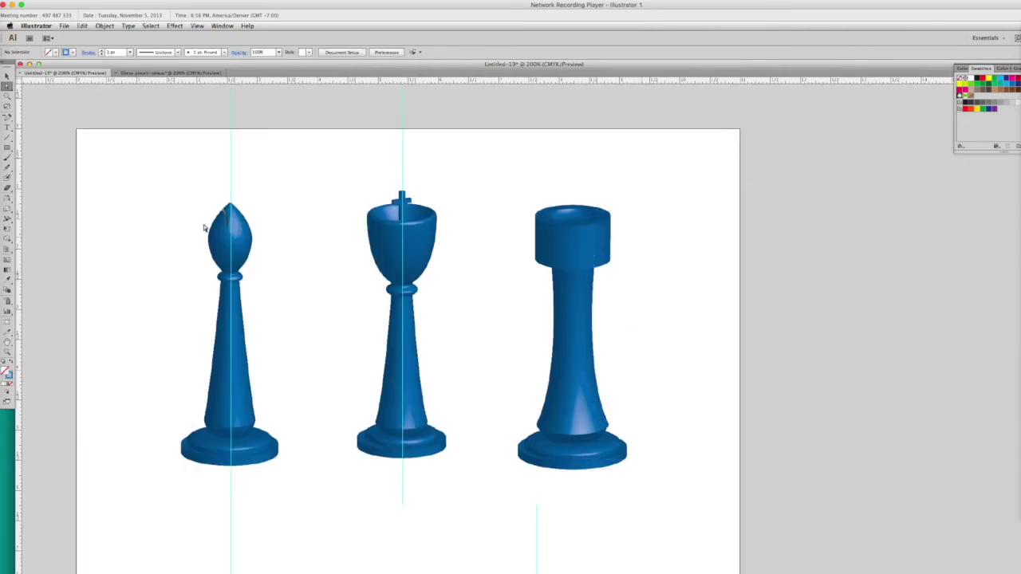
In outline view, deepen the recess in the cylindrical head by lowering its centre endpoint and placing a corner point beneath the inner rim
left_click(7, 352)
left_click_drag(517, 195, 707, 338)
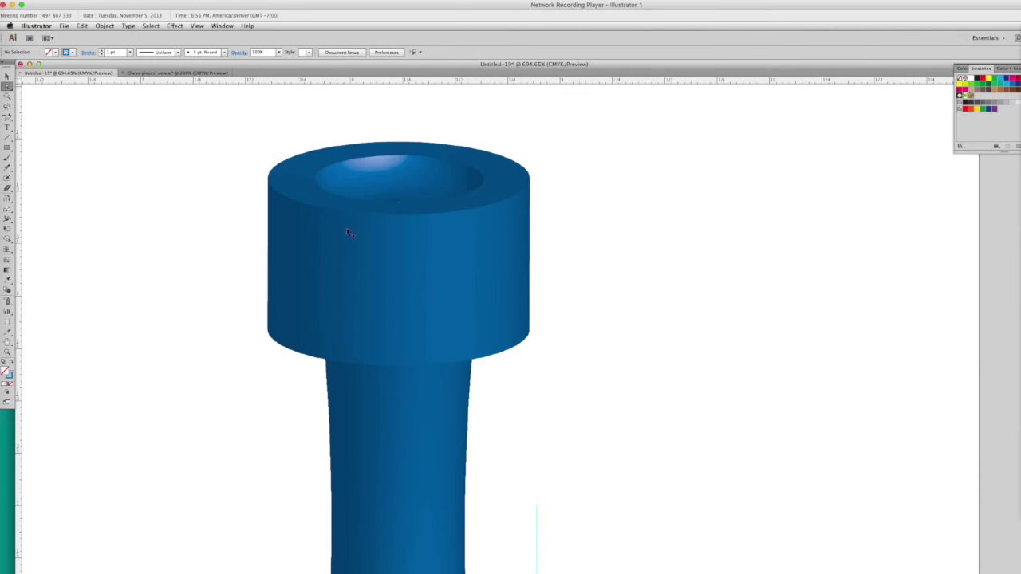
key("super+y")
left_click(399, 189)
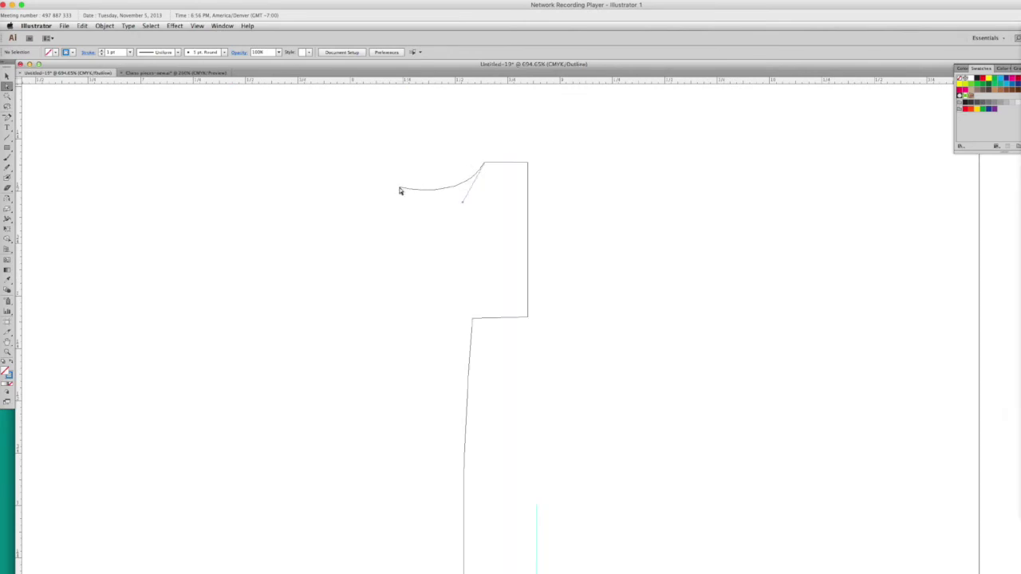
left_click_drag(461, 201, 401, 242)
left_click_drag(473, 241, 472, 237)
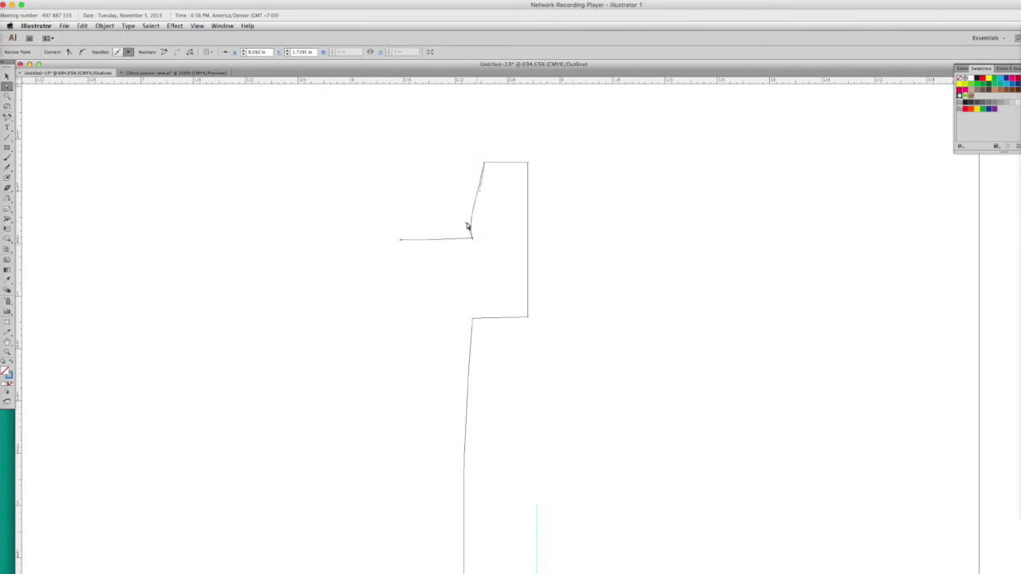
Straighten the recess's inner wall, level its floor at the centre endpoint, and return to preview with nothing selected
left_click(469, 227)
left_click(477, 227)
left_click(473, 227)
left_click_drag(401, 239, 401, 240)
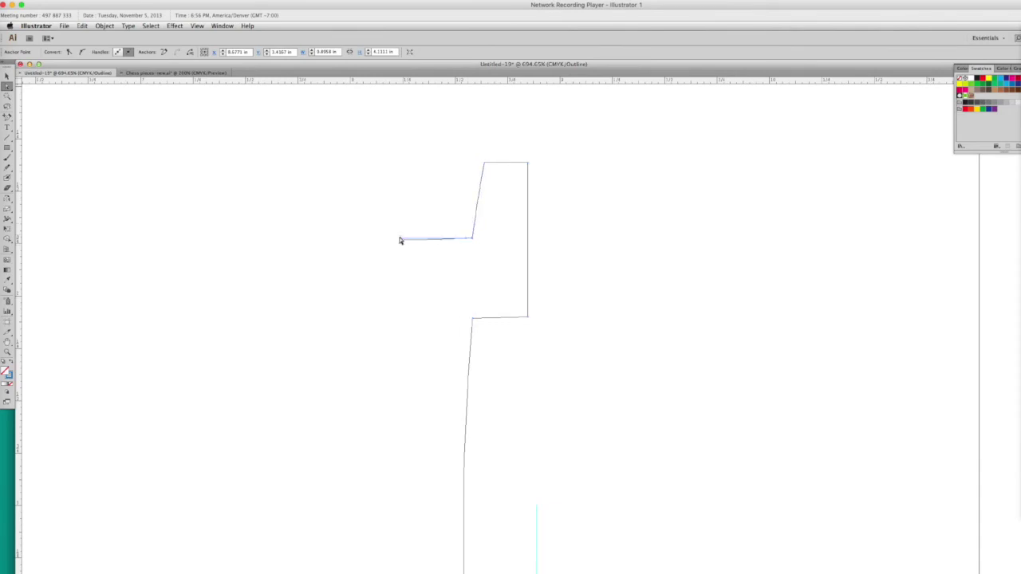
key("super+y")
left_click(628, 282)
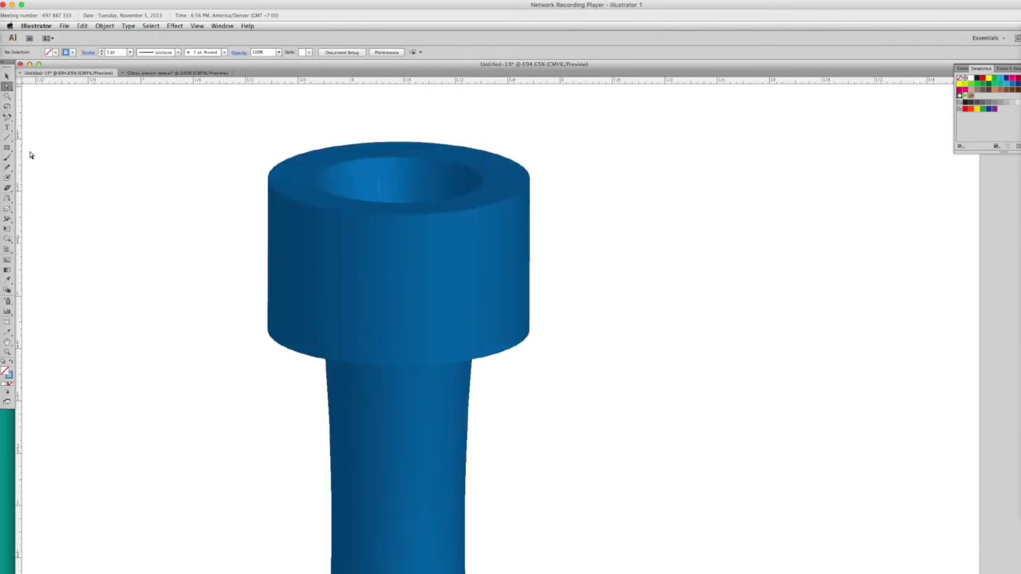
left_click(7, 76)
left_click(376, 255)
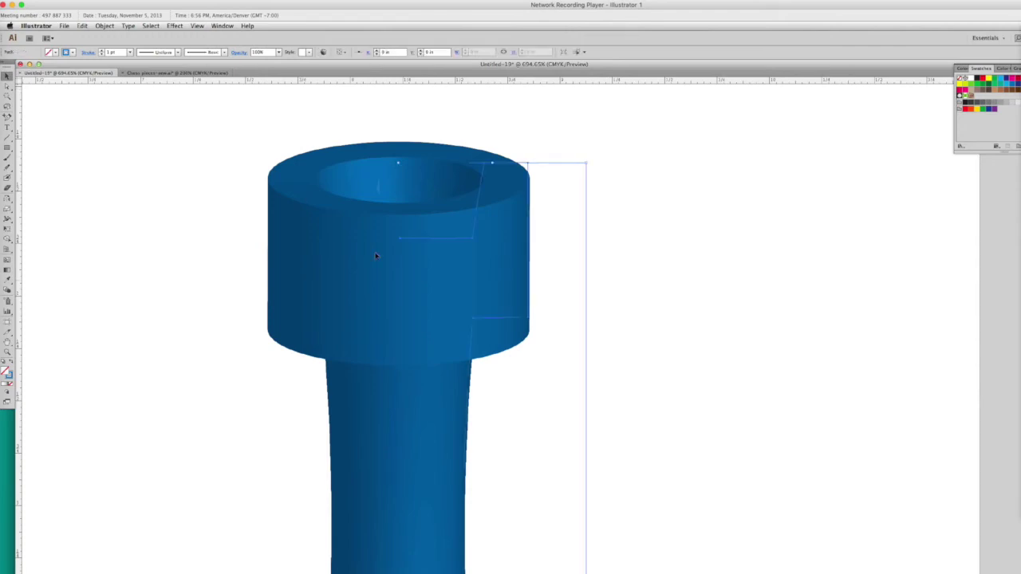
left_click(628, 270)
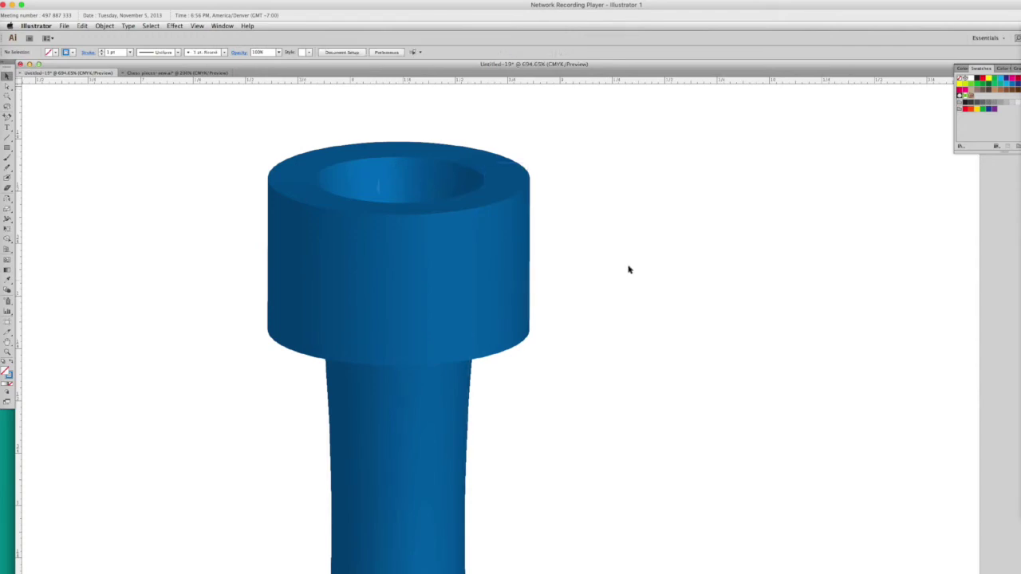
Draw a closed notch shape with the Pen tool, crossing the rim of the cylindrical head and running down its front right side
left_click_drag(6, 118, 335, 187)
left_click_drag(8, 117, 50, 118)
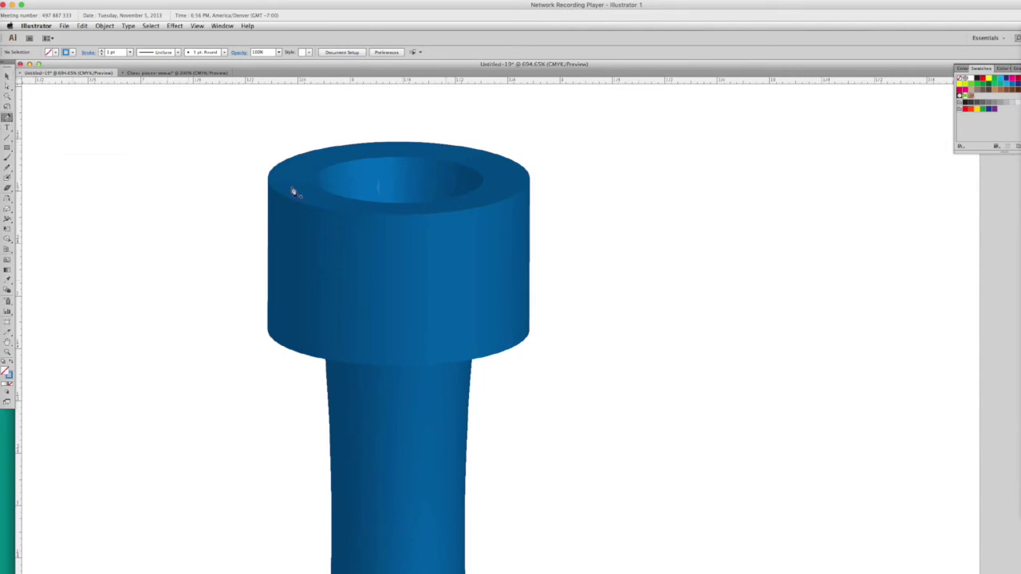
left_click(469, 193)
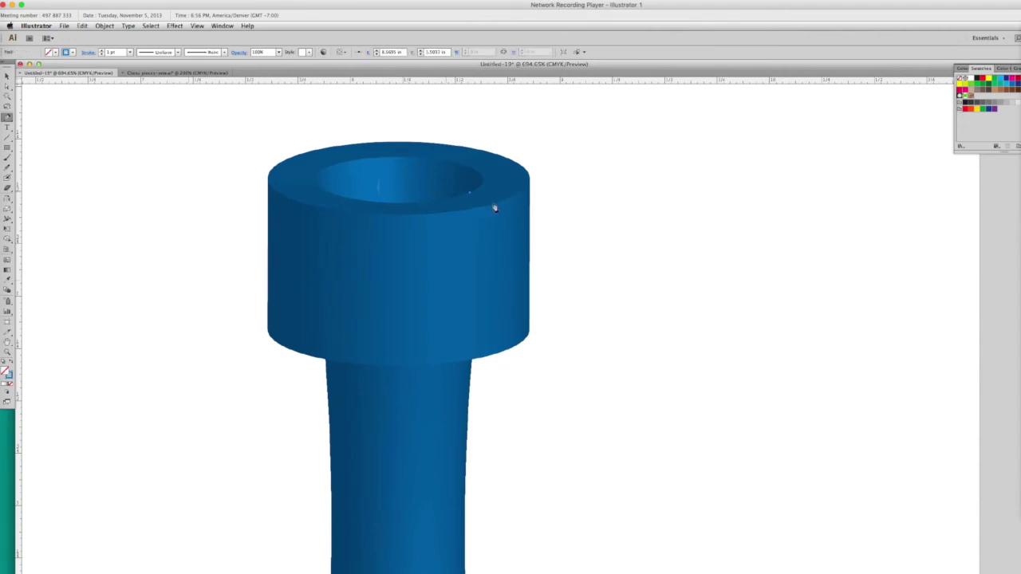
left_click(495, 205)
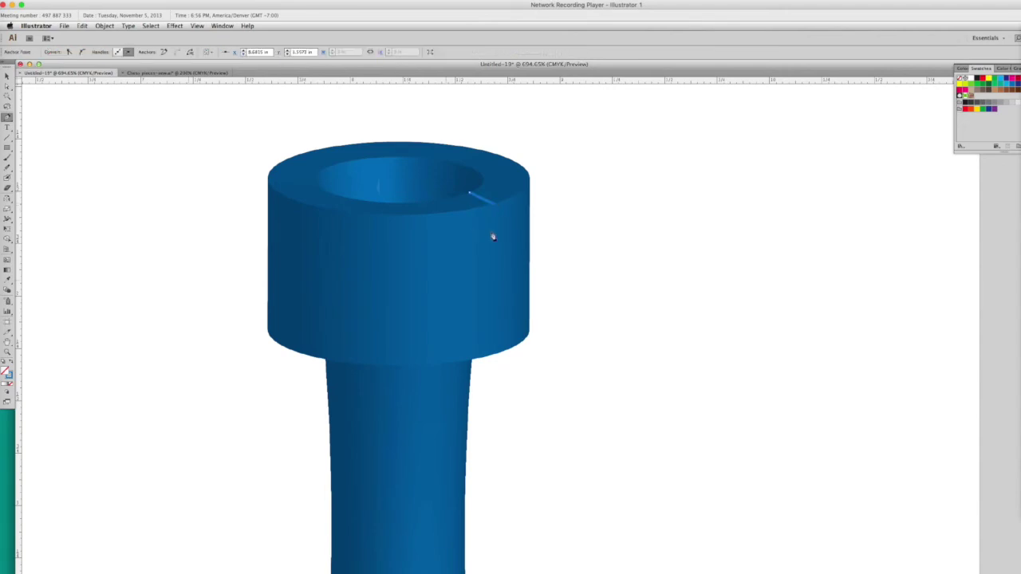
left_click(493, 278)
left_click(475, 274)
left_click(473, 211)
left_click(453, 200)
left_click(469, 193)
left_click(7, 77)
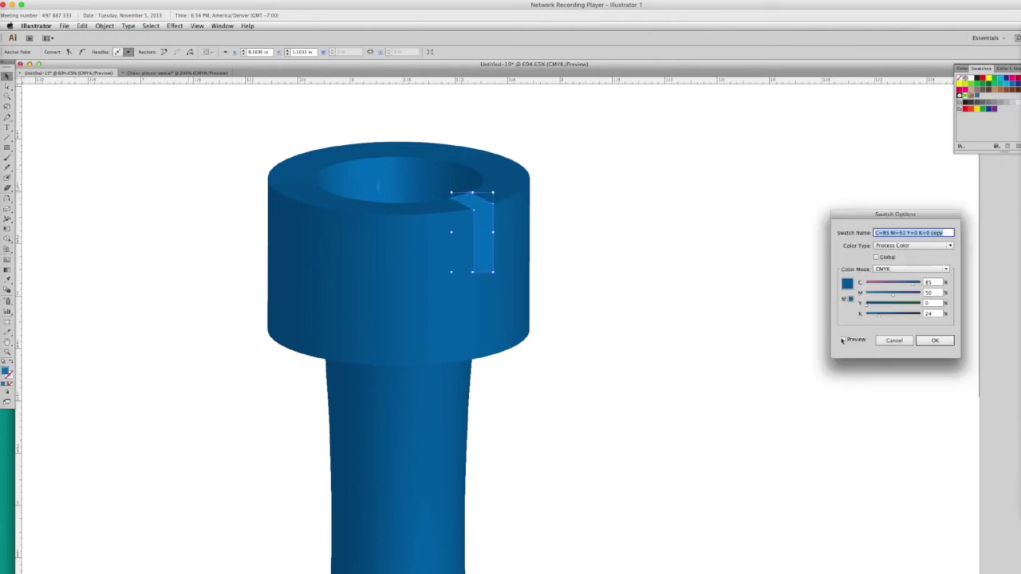
Darken the notch's copied blue swatch by raising its black to about 50% with the preview on, and deselect the notch
left_click(843, 340)
left_click_drag(881, 319, 899, 319)
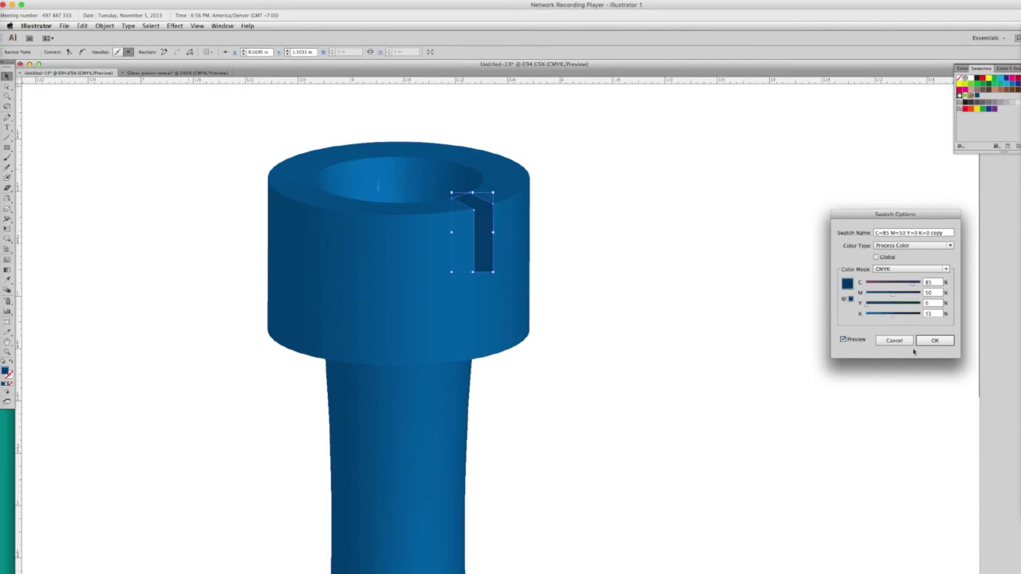
left_click(935, 339)
left_click(695, 303)
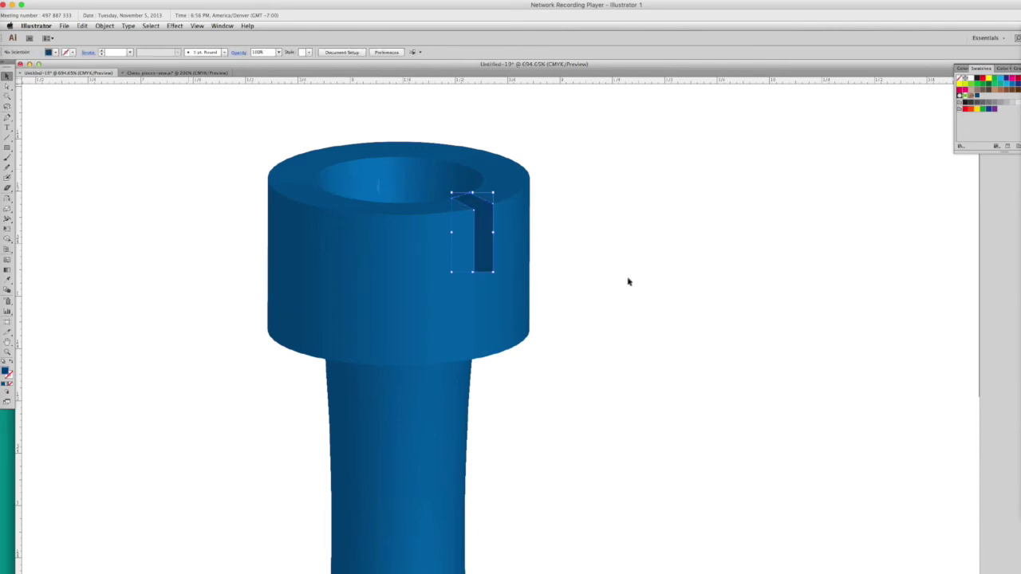
left_click(7, 86)
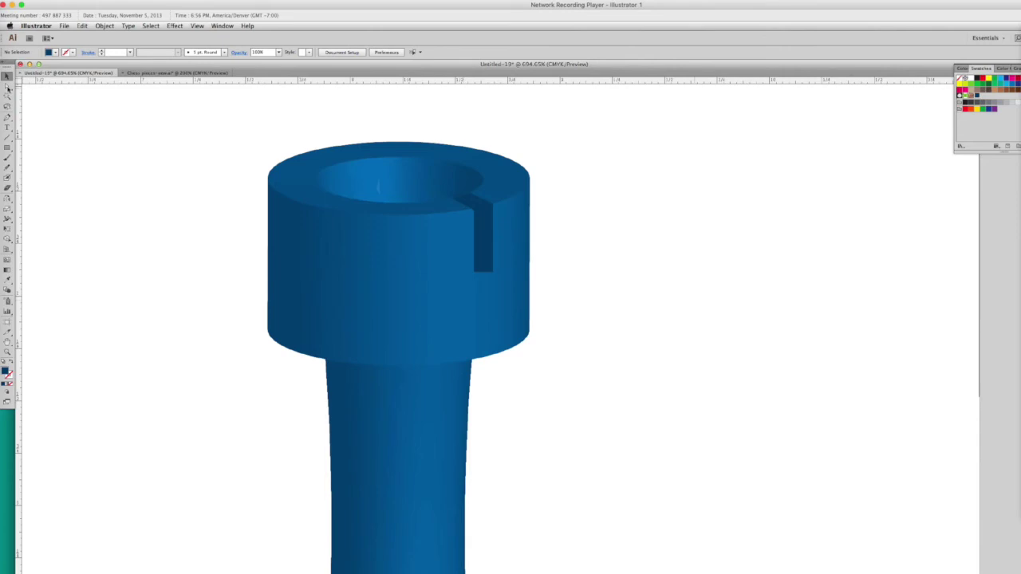
Lower the notch's bottom-left corner point so its bottom edge slants with the curve of the cylindrical head, and deselect it
left_click(475, 275)
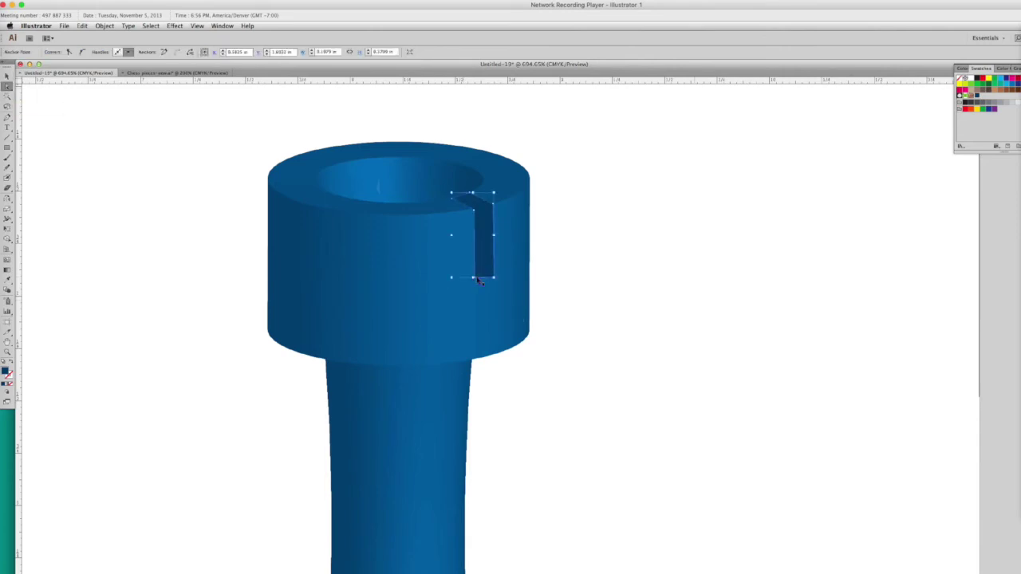
left_click(474, 276)
left_click(589, 291)
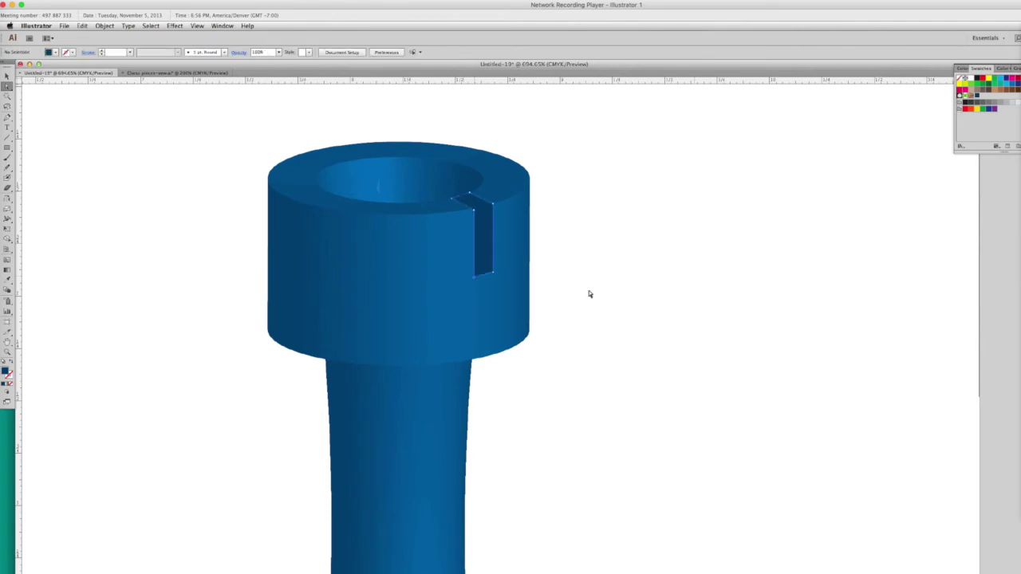
Fill the notch with the blue linear gradient running across the slot's width, undo the last redirection, and deselect the notch
left_click(467, 205)
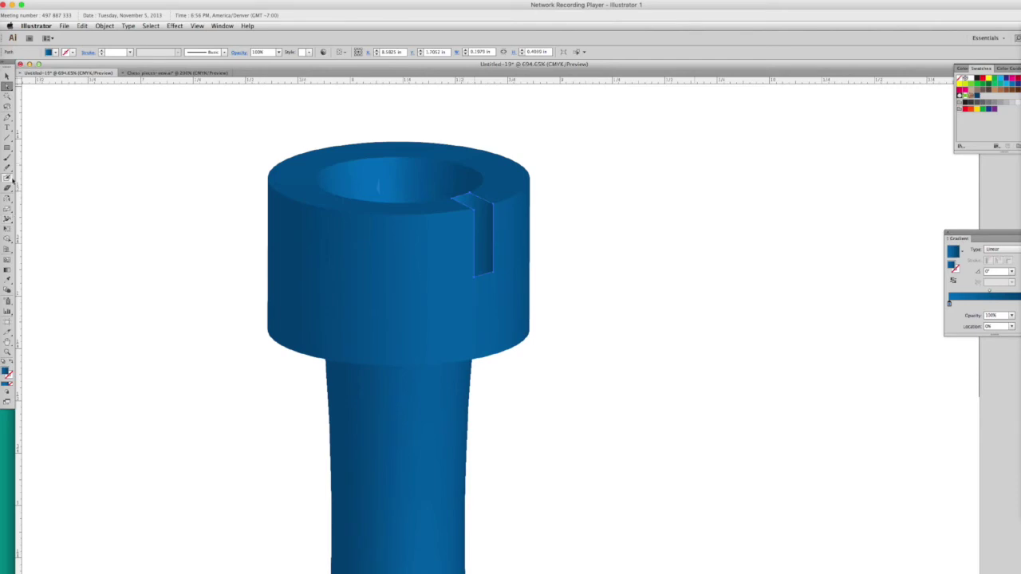
left_click(6, 270)
left_click_drag(493, 206, 454, 208)
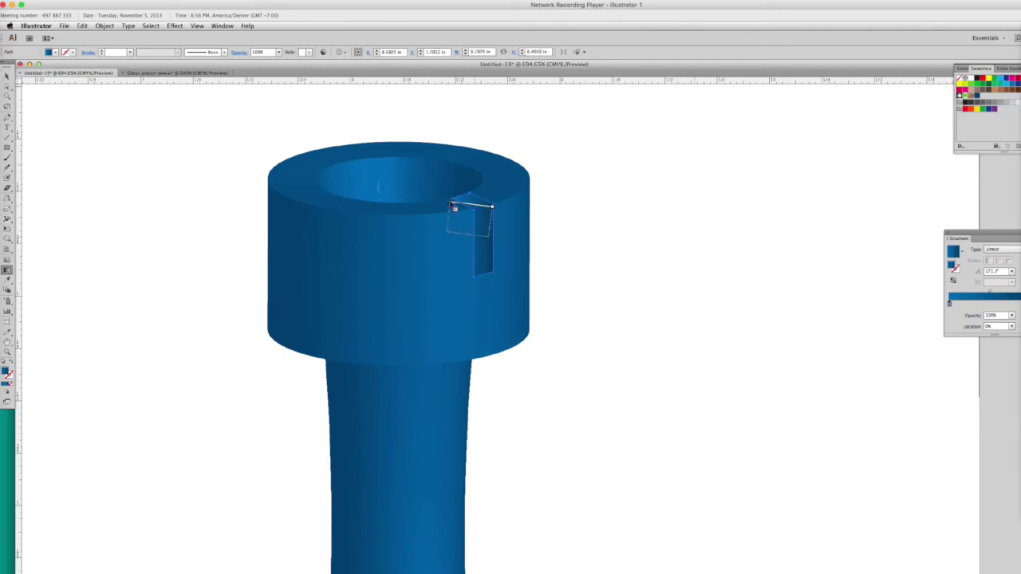
left_click(482, 248)
left_click_drag(453, 199, 497, 215)
left_click(495, 214)
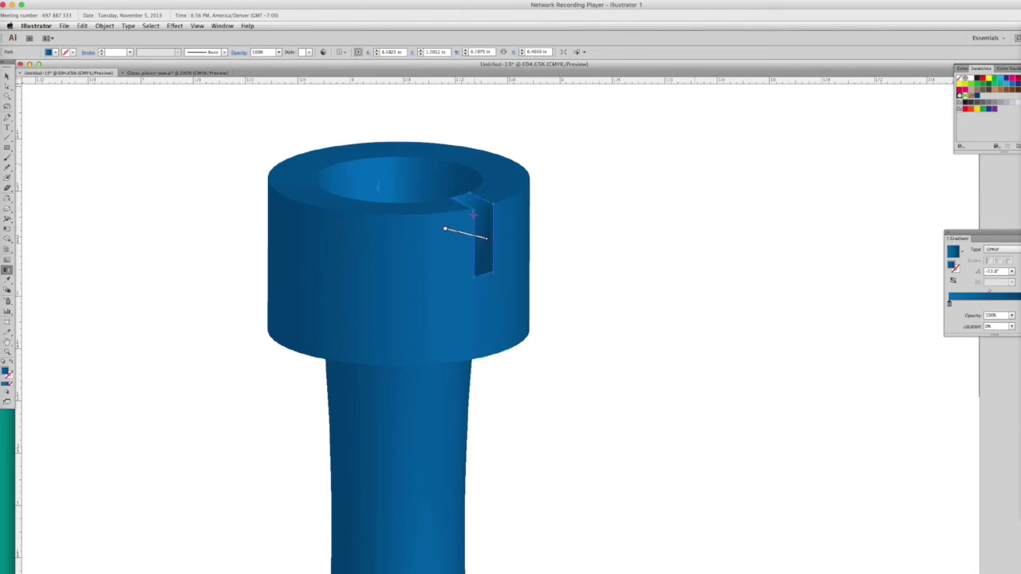
mouse_move(474, 234)
left_mouse_down()
mouse_move(494, 234)
mouse_move(476, 219)
left_mouse_up()
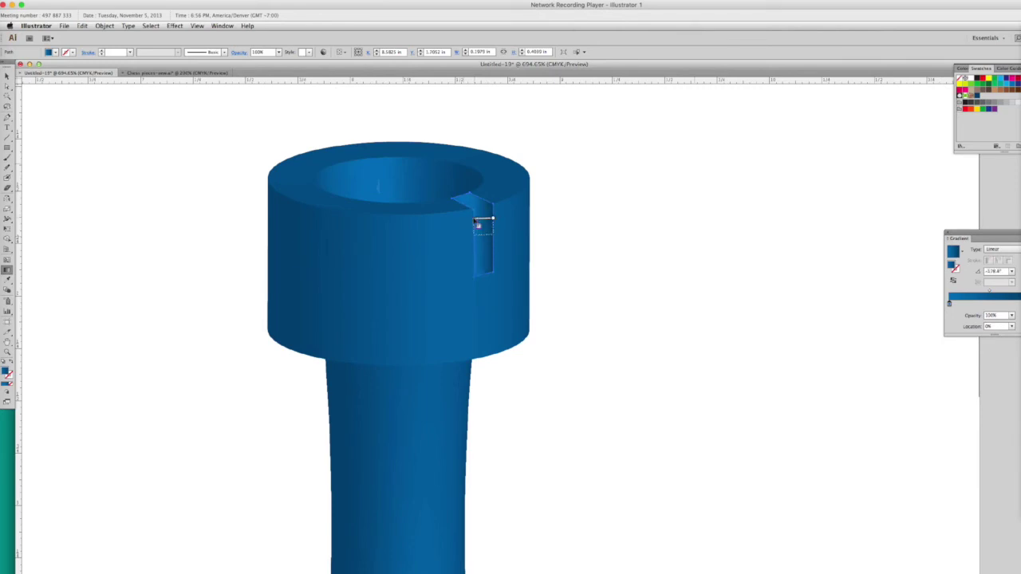
key("super+z")
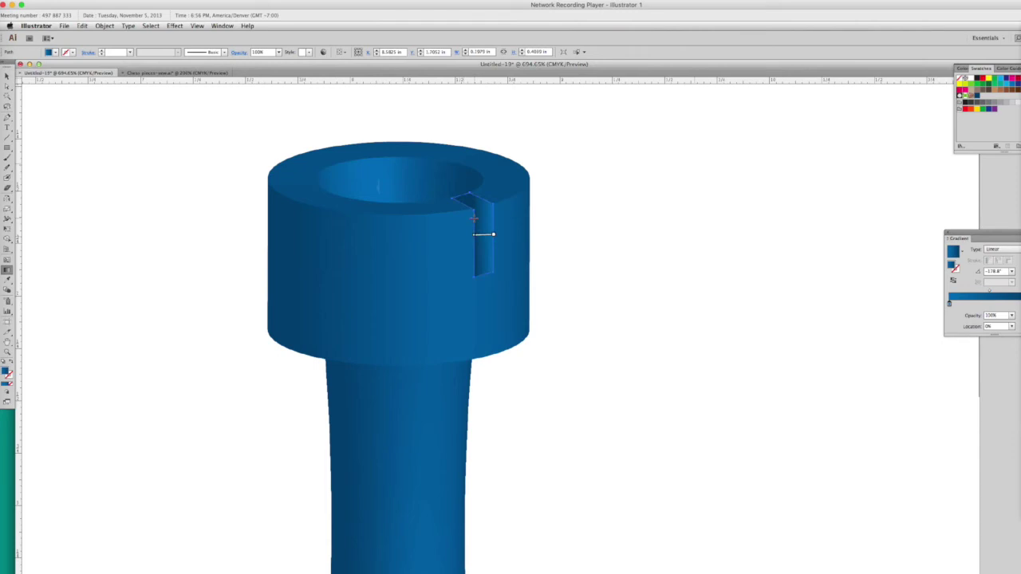
key("v")
left_click(59, 127)
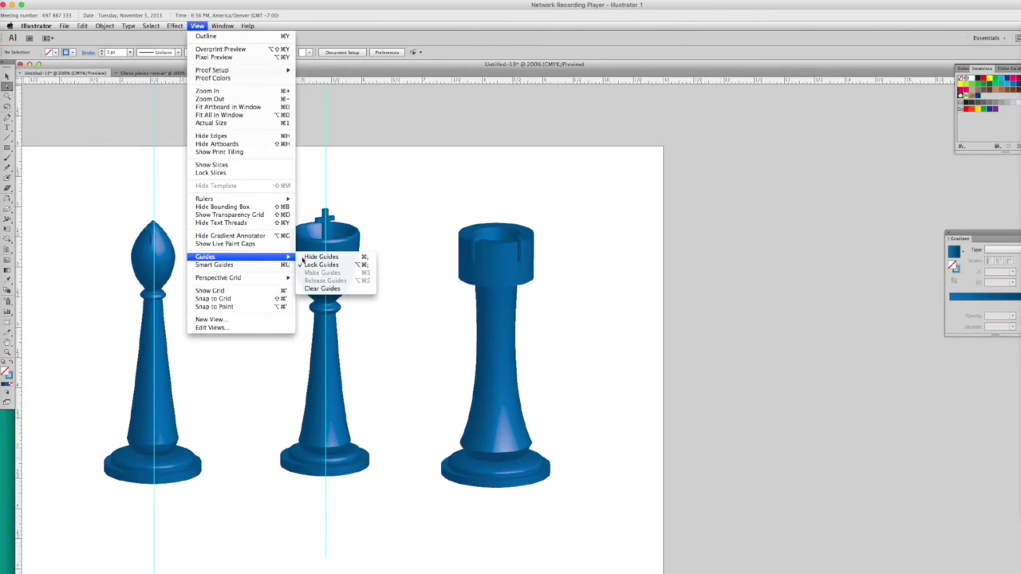
Hide the guides and save the chess document as Blue Chess Players in the 3D Assignments folder in Adobe Illustrator format
left_click(338, 257)
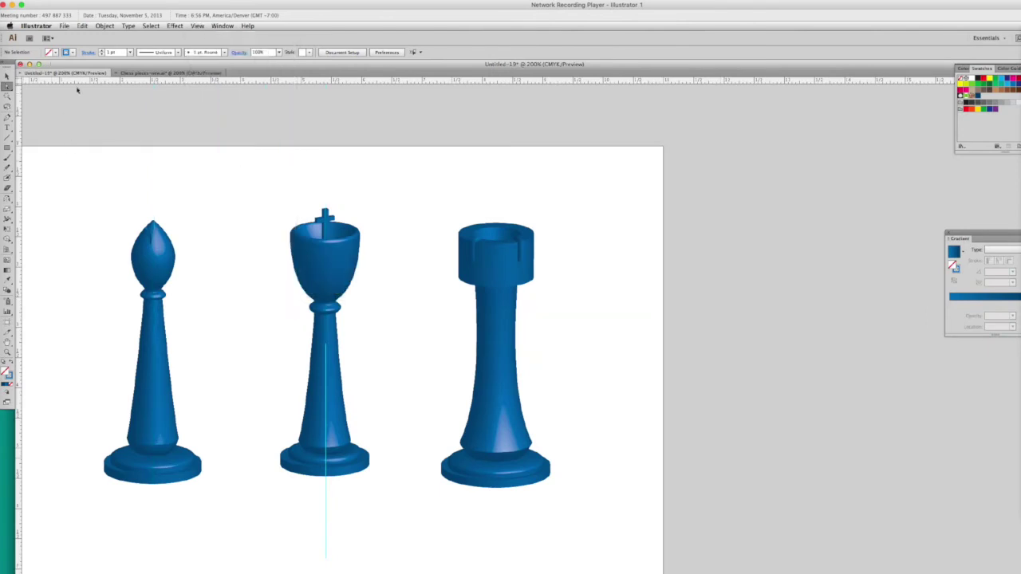
left_click(64, 25)
left_click(80, 97)
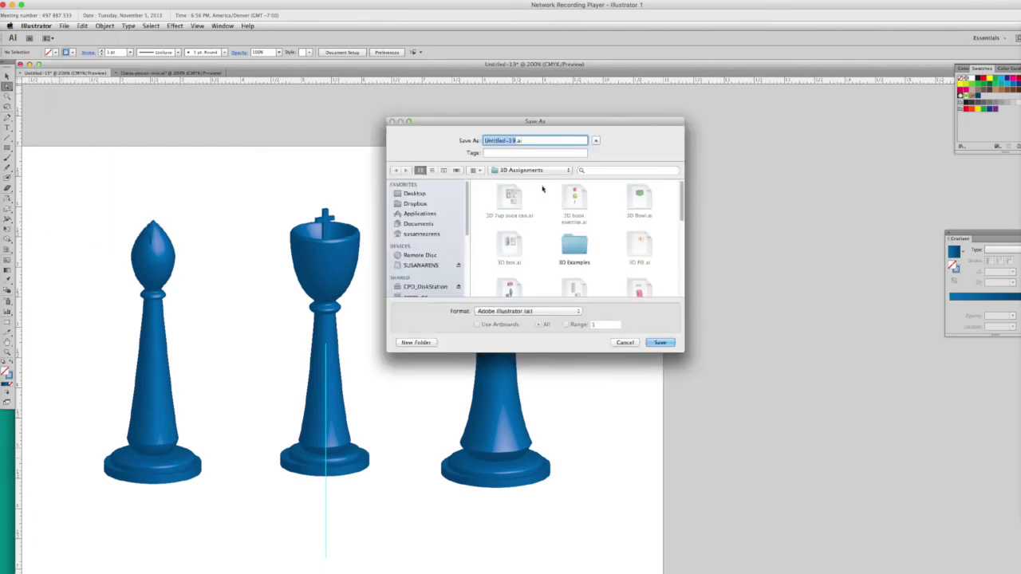
type("Blue Chess Players")
left_click(665, 344)
left_click(598, 418)
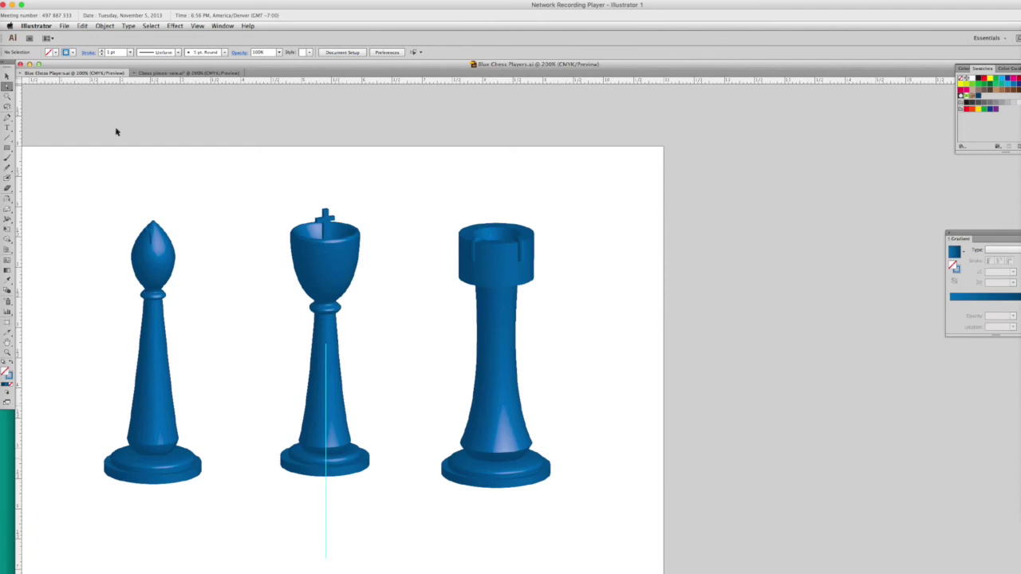
Create a new landscape Letter document with one artboard, units in inches and CMYK color mode
key("super+n")
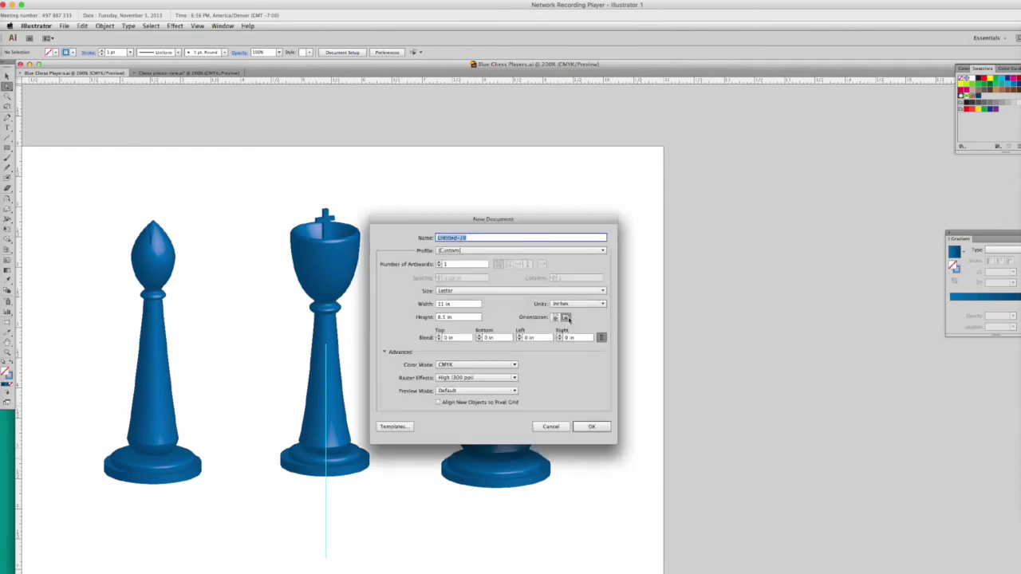
left_click(591, 426)
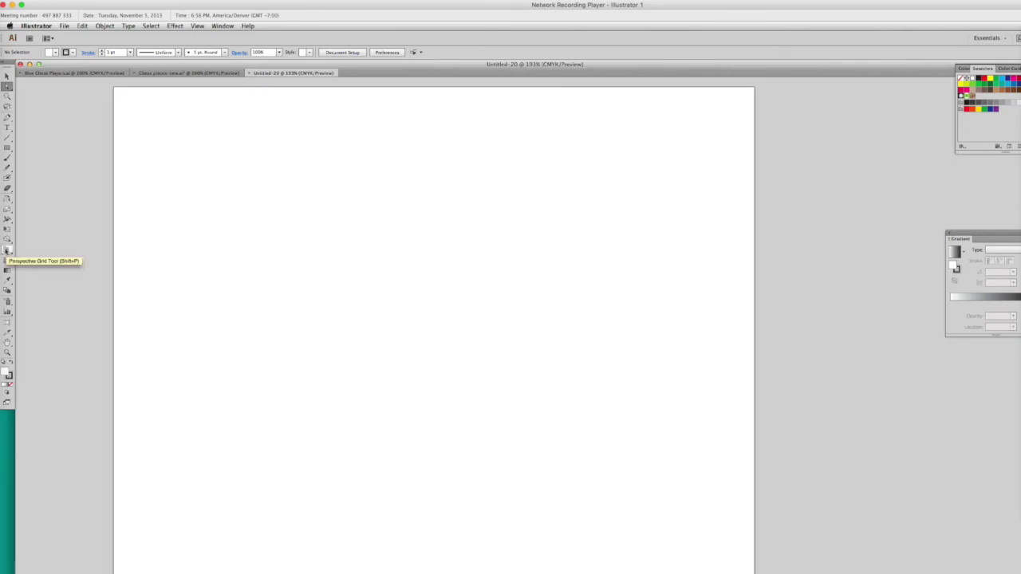
left_click(5, 65)
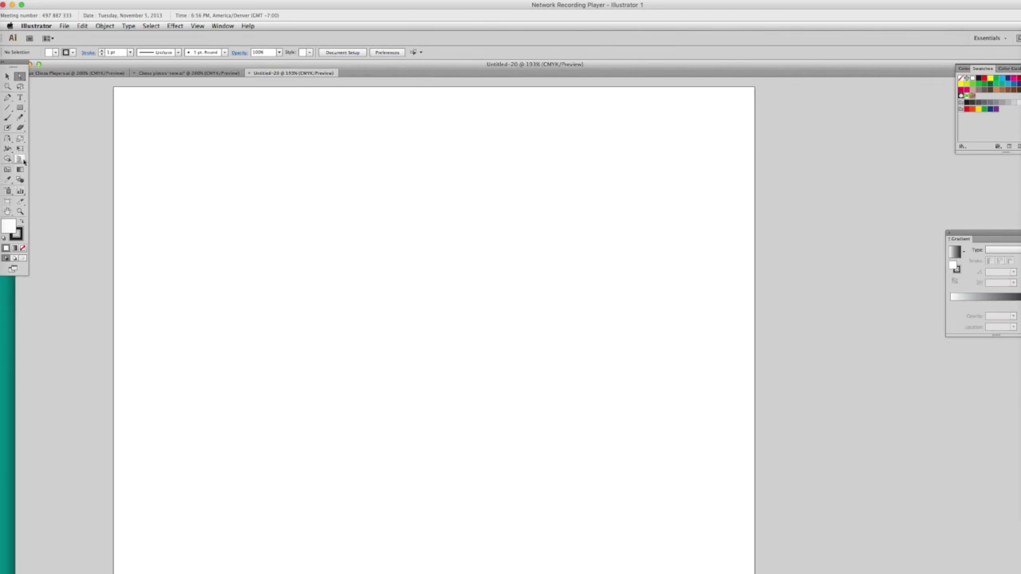
left_click(5, 65)
Show the two-point perspective grid and reduce its vertical extent until the walls lie below the ground plane's edges
left_click(8, 251)
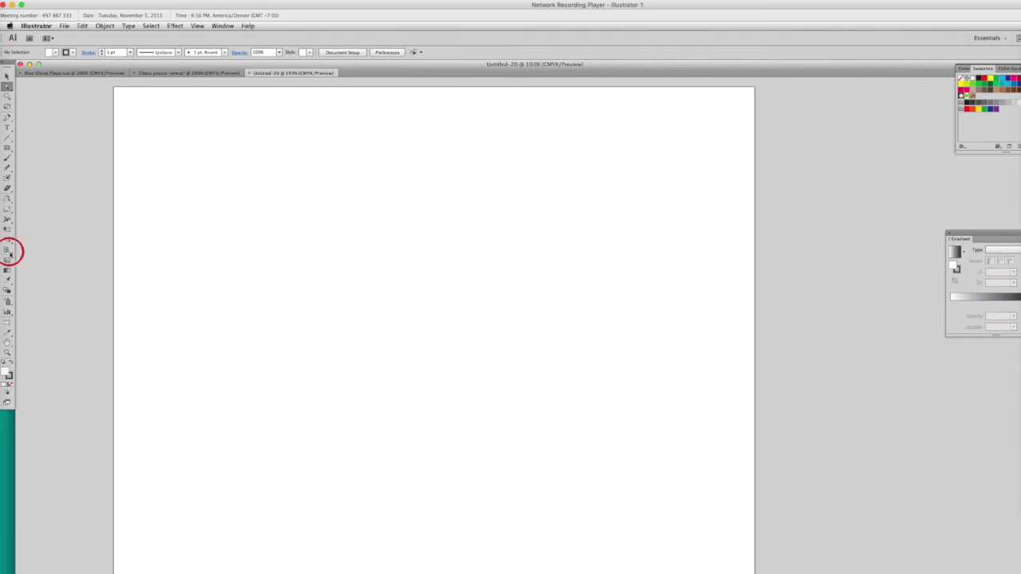
left_click(37, 98)
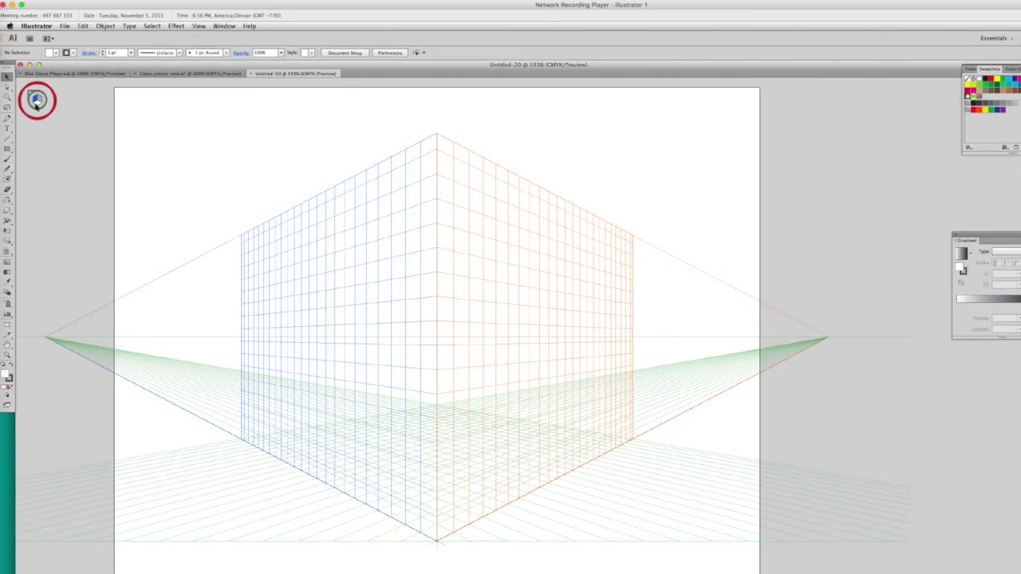
left_click(8, 251)
left_click_drag(436, 136, 437, 554)
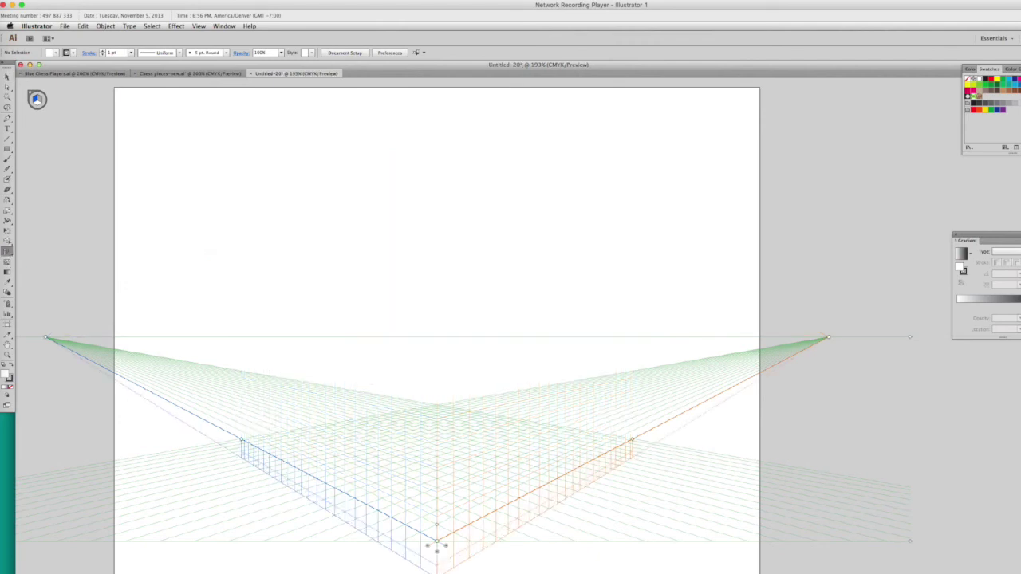
Cycle the active perspective plane through no active grid, the horizontal plane and the right vertical plane
left_click(40, 102)
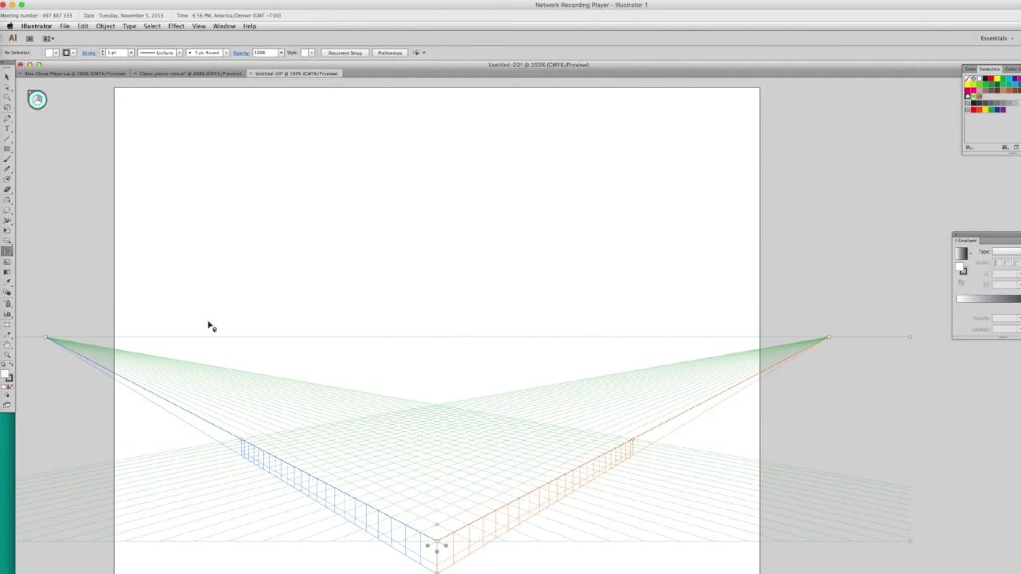
left_click(36, 100)
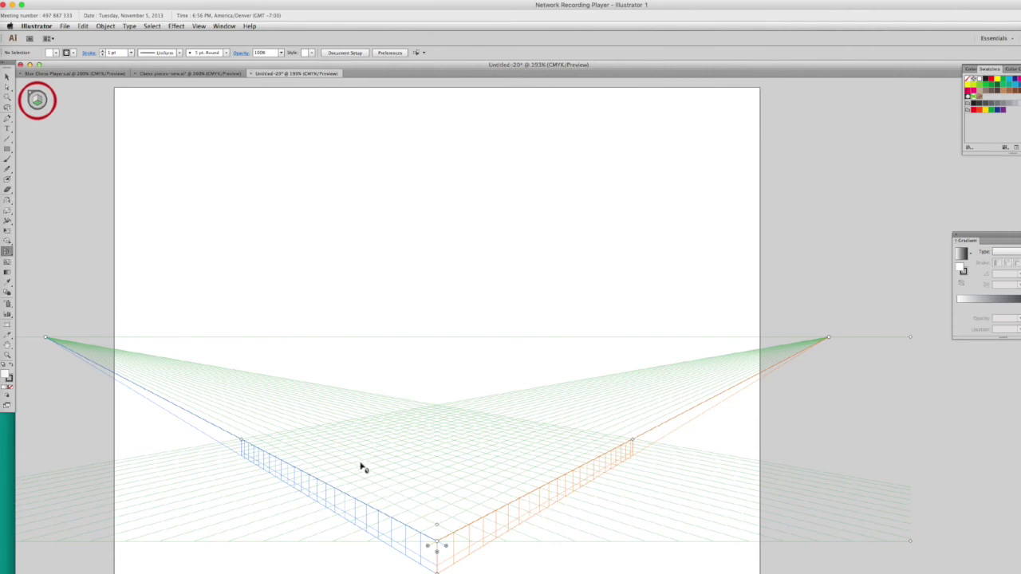
left_click(35, 99)
left_click(38, 99)
Set a black fill with no stroke and make the horizontal plane of the perspective grid active
left_click(9, 388)
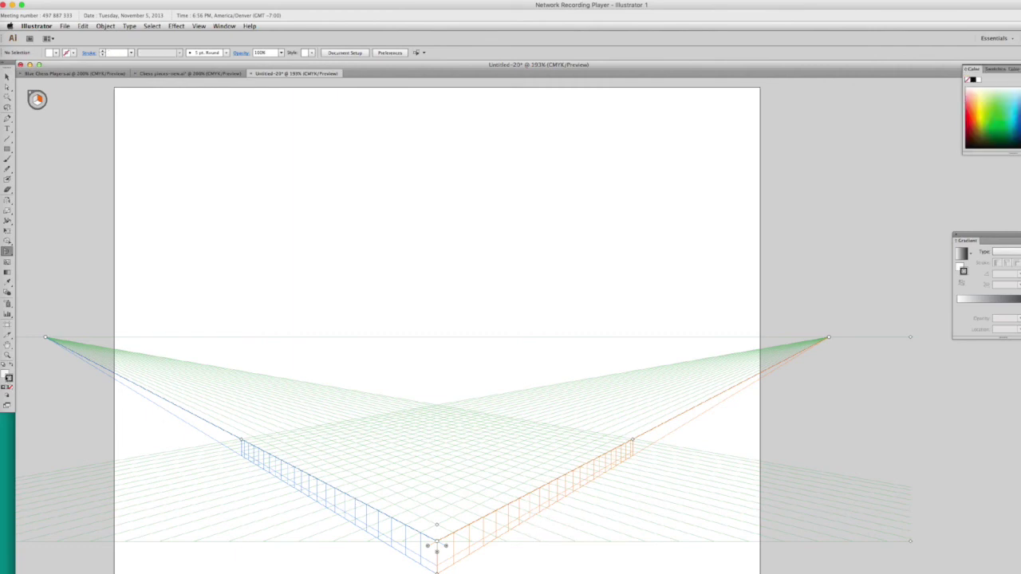
left_click(973, 80)
key("super+equal")
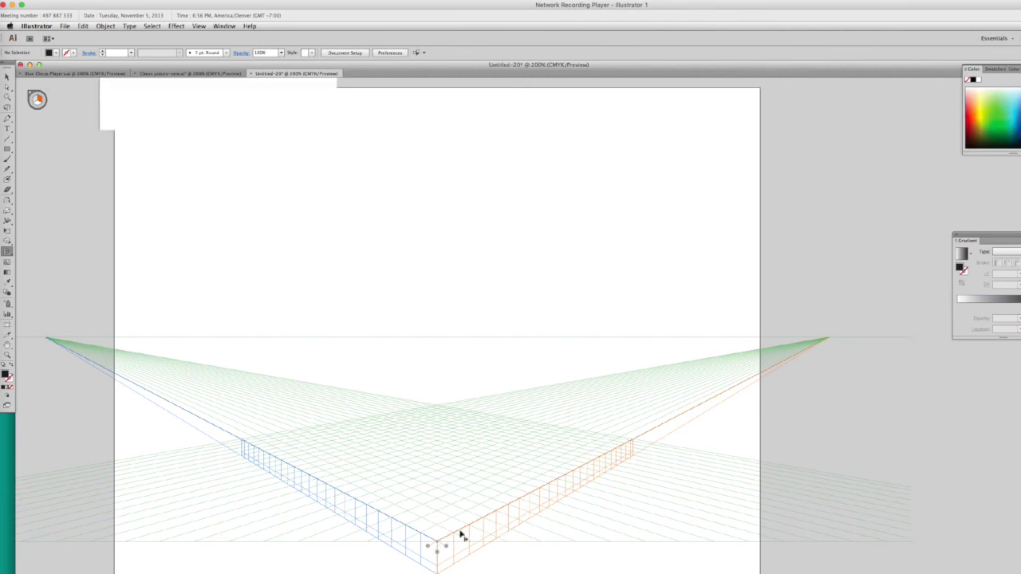
scroll(466, 511, "down", 5)
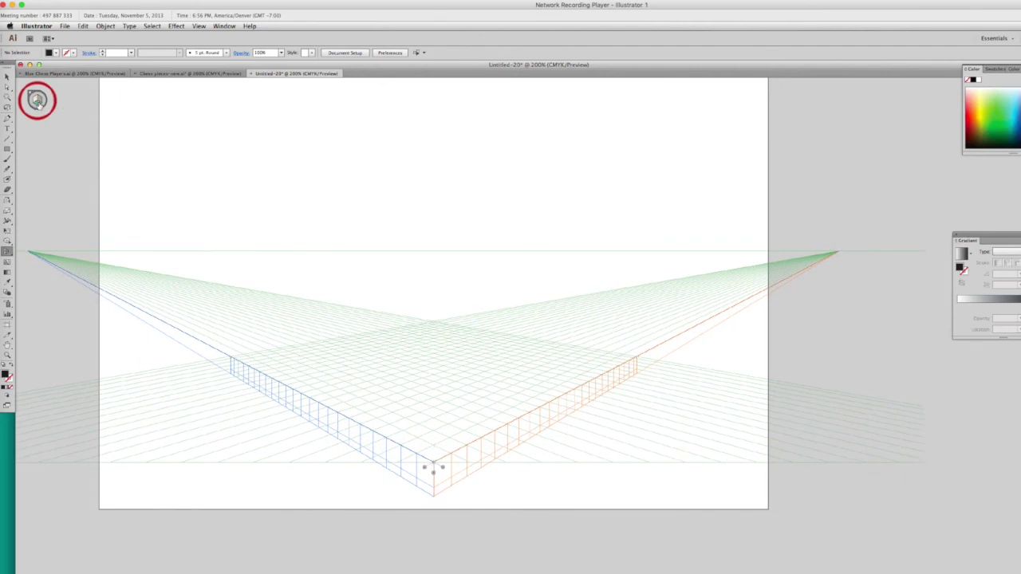
left_click(36, 104)
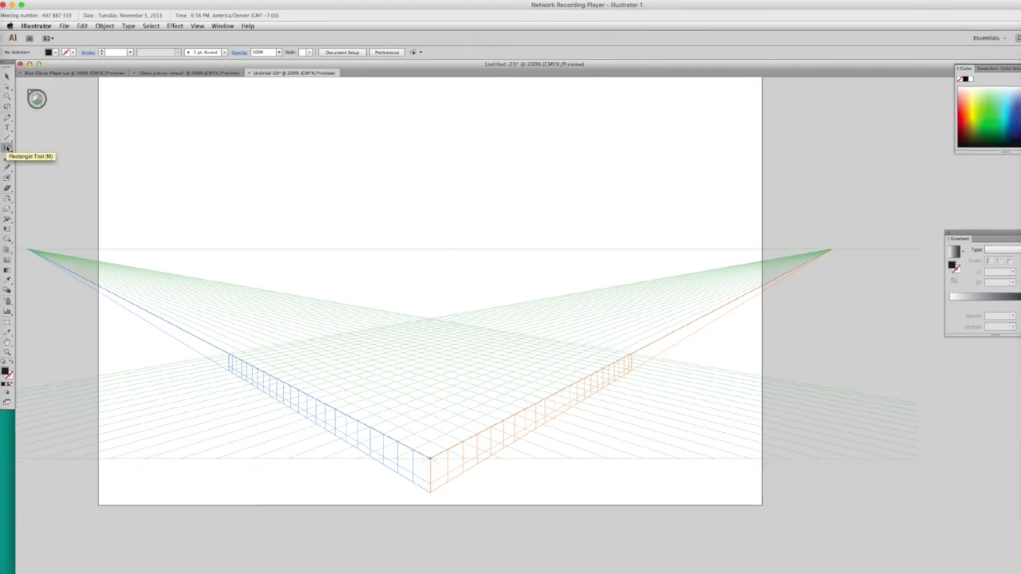
Draw alternating black 30 pt squares with the Rectangle tool on the horizontal plane, building a checkerboard back from the front corner
left_click(8, 148)
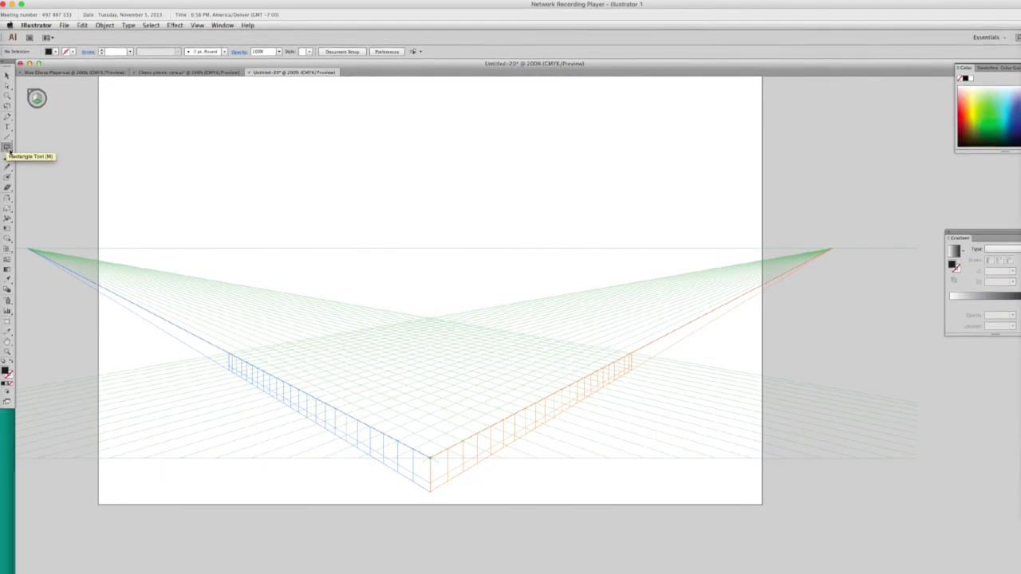
mouse_move(428, 455)
left_mouse_down()
mouse_move(423, 433)
mouse_move(401, 433)
mouse_move(371, 412)
mouse_move(382, 420)
mouse_move(383, 399)
left_mouse_up()
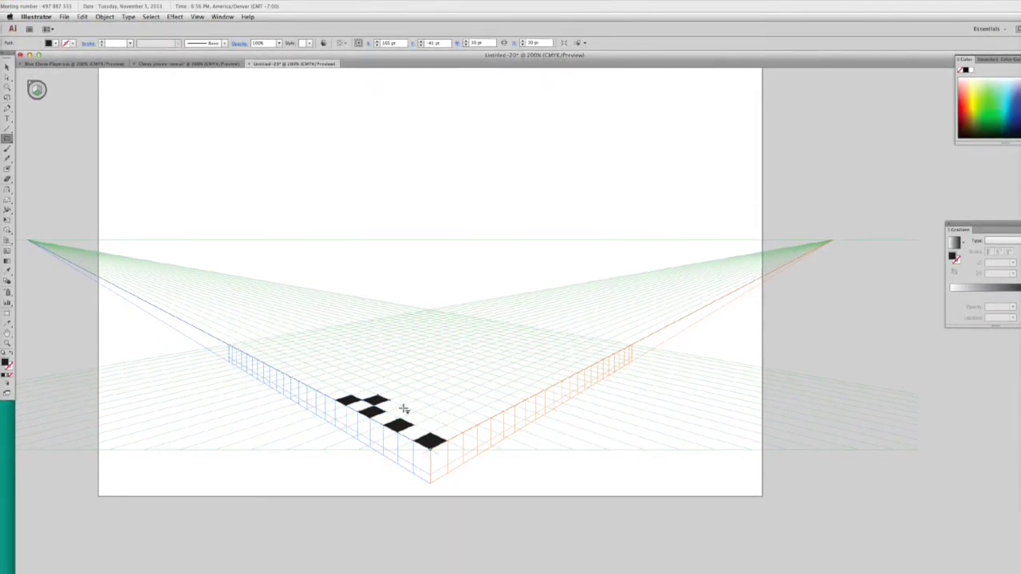
left_click_drag(394, 406, 402, 412)
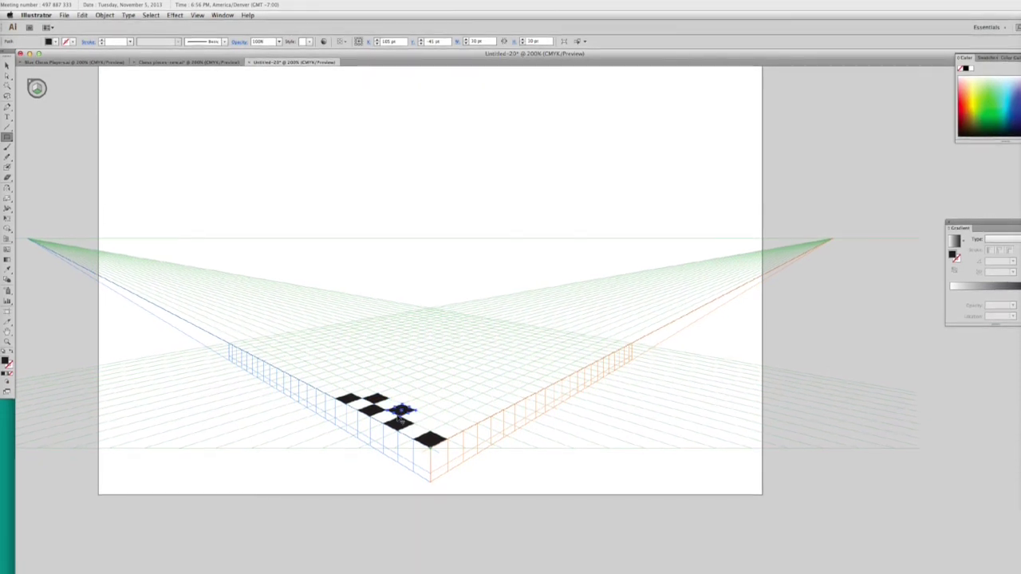
key("super+equal")
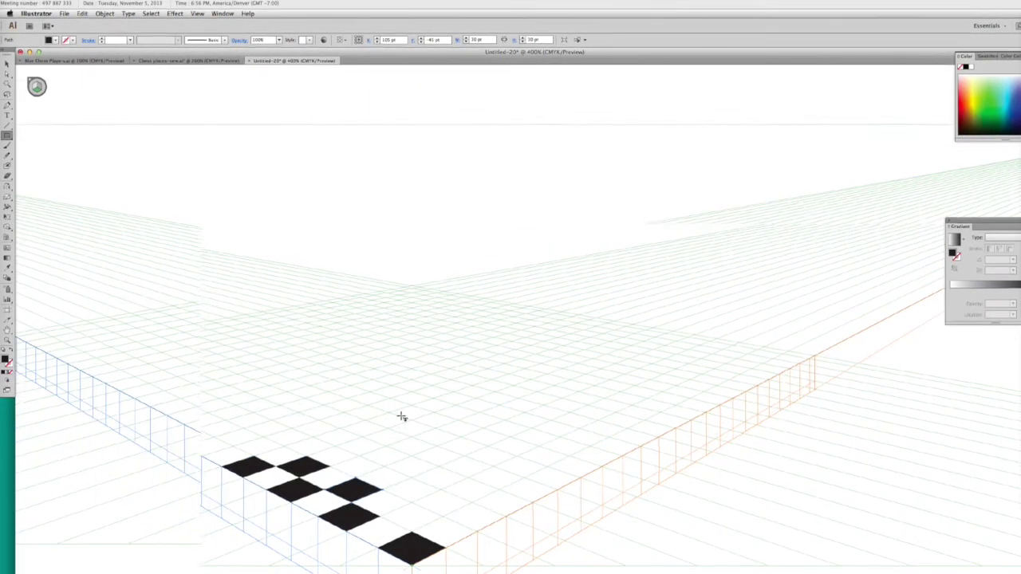
scroll(407, 427, "down", 3)
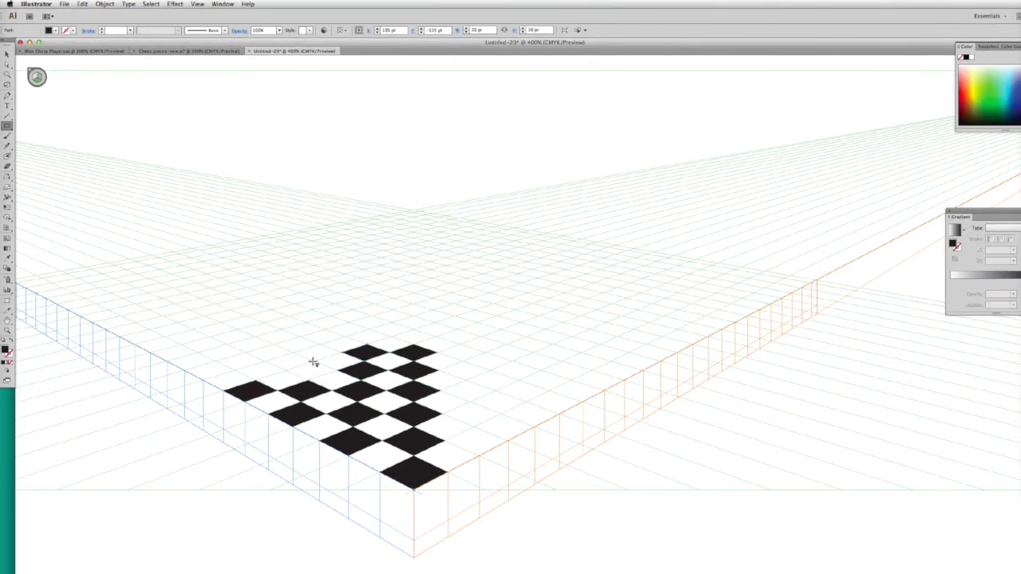
mouse_move(316, 362)
left_mouse_down()
mouse_move(472, 449)
mouse_move(529, 419)
mouse_move(465, 376)
mouse_move(455, 335)
mouse_move(570, 387)
left_mouse_up()
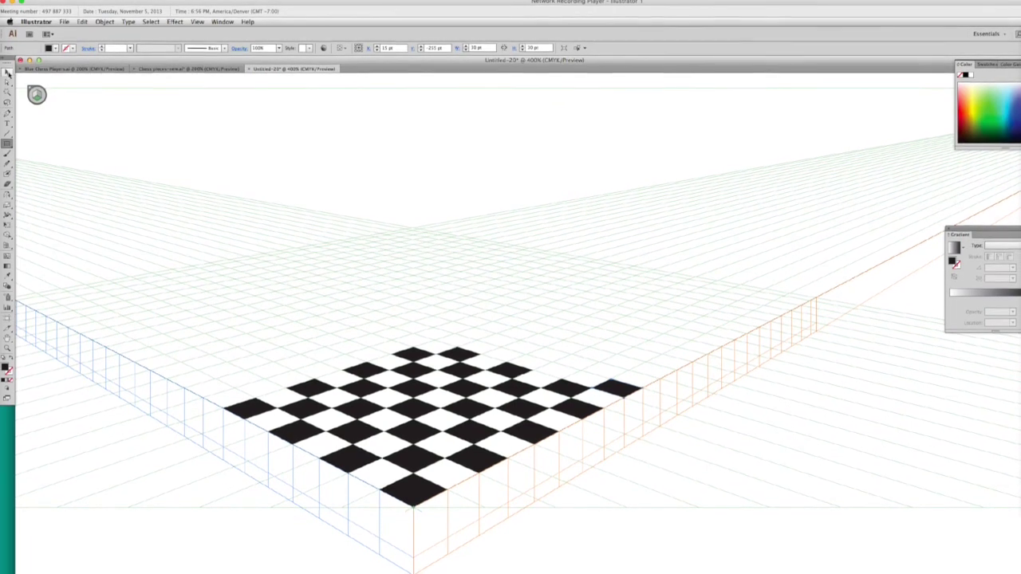
Fill all the board's squares with a black-to-dark-grey linear gradient running from front to back, and deselect them
key("super+a")
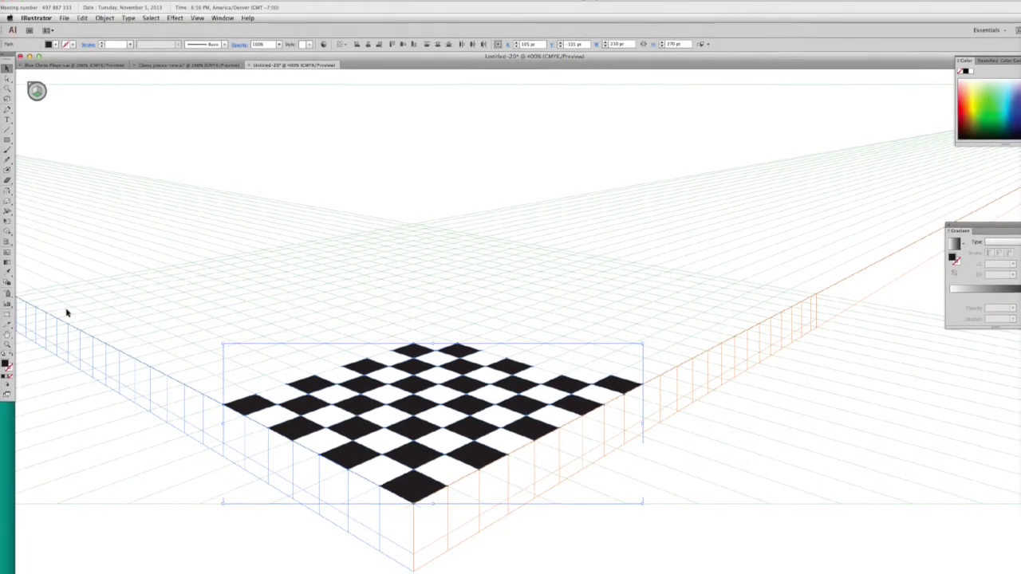
left_click(986, 61)
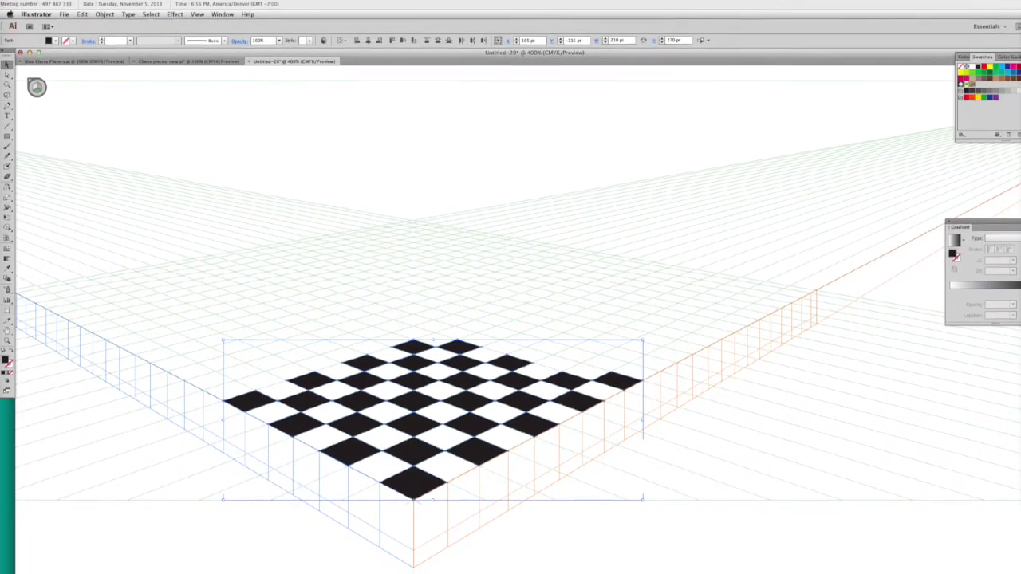
left_click(954, 241)
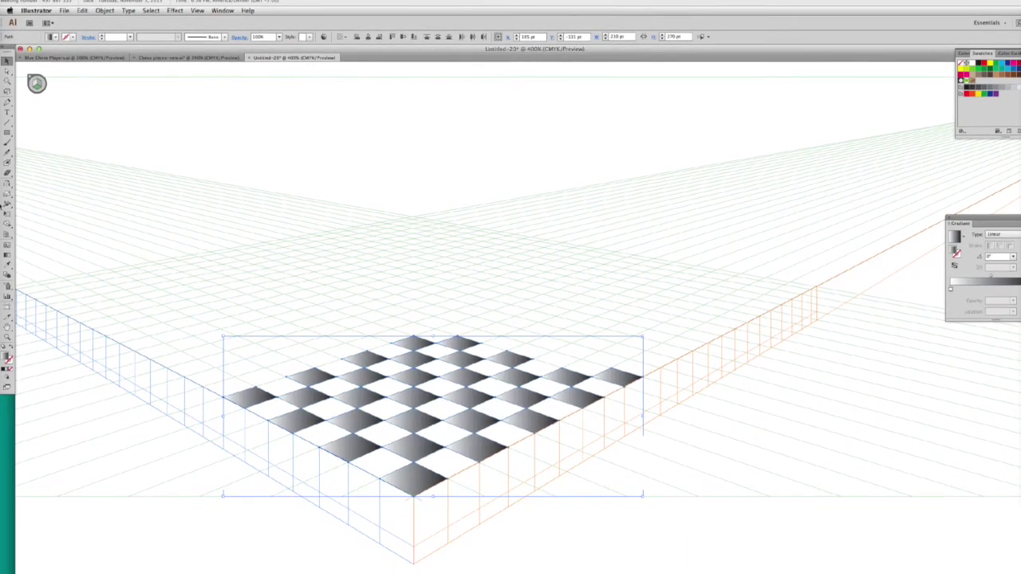
key("g")
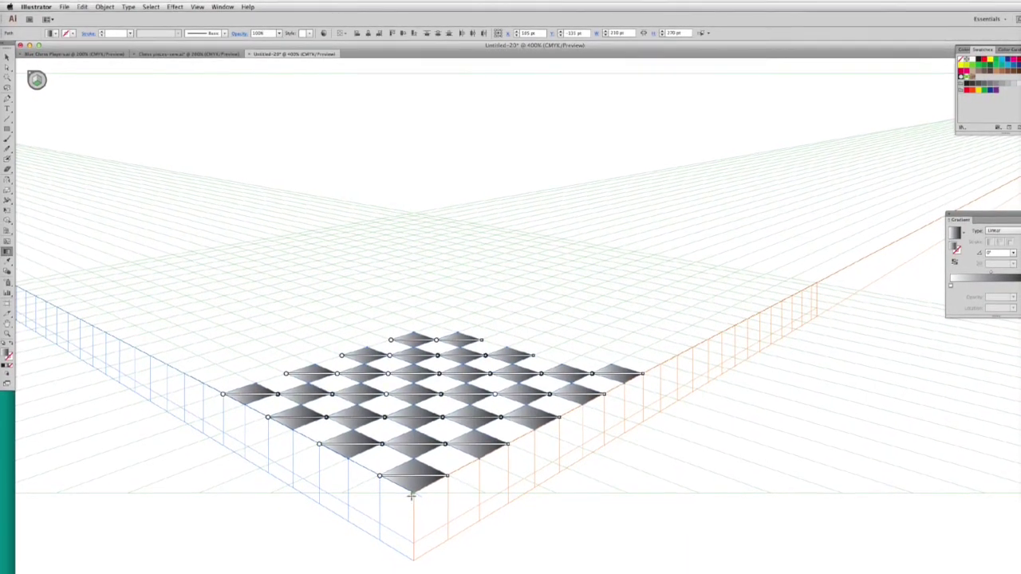
left_click_drag(434, 327, 433, 329)
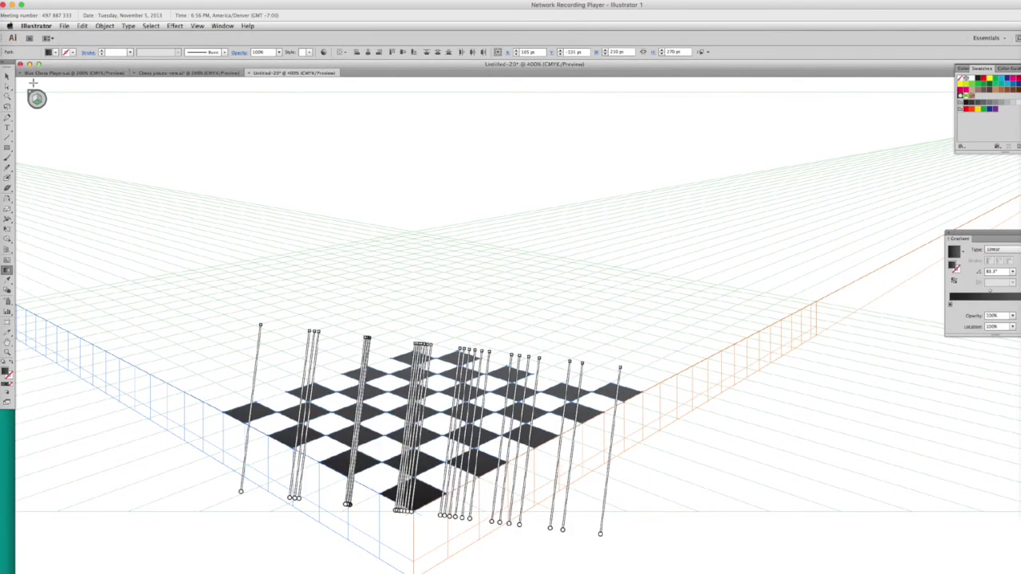
left_click(7, 54)
left_click(222, 164)
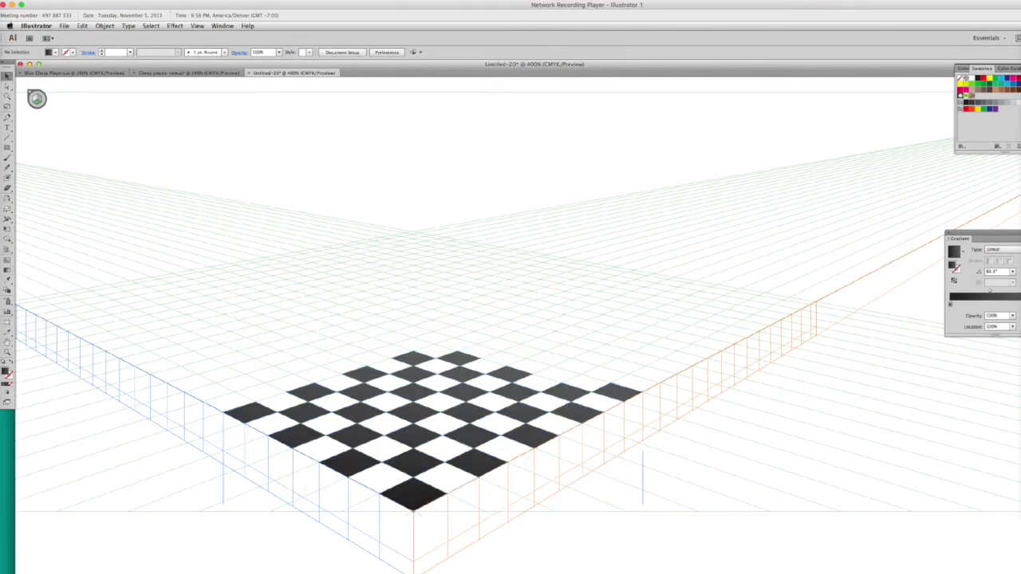
Show the Layers panel at a reduced height, lock the checkerboard's layer, and add a new layer beneath it
key("F7")
left_click_drag(850, 104, 860, 234)
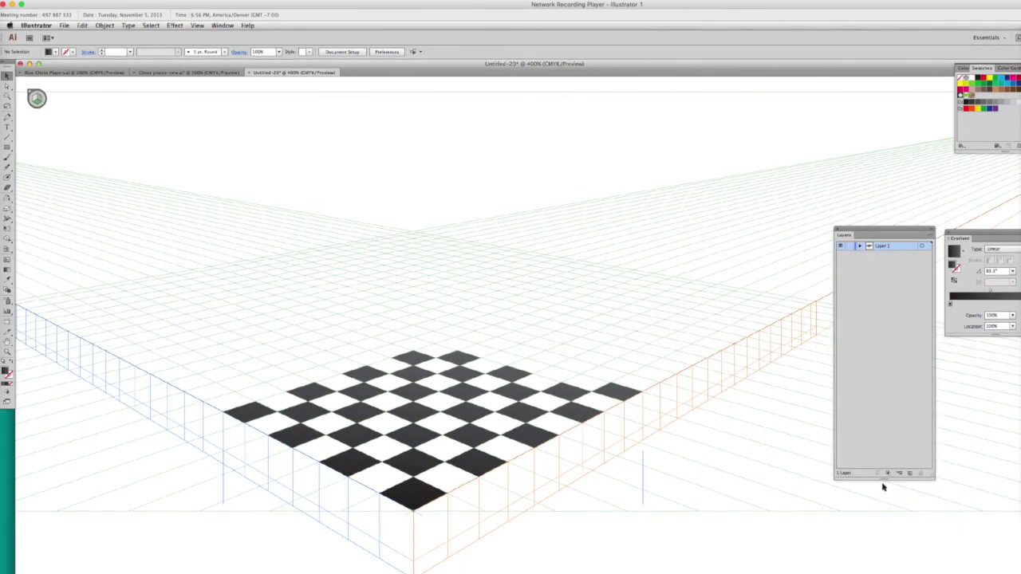
left_click_drag(881, 479, 872, 302)
left_click(849, 247)
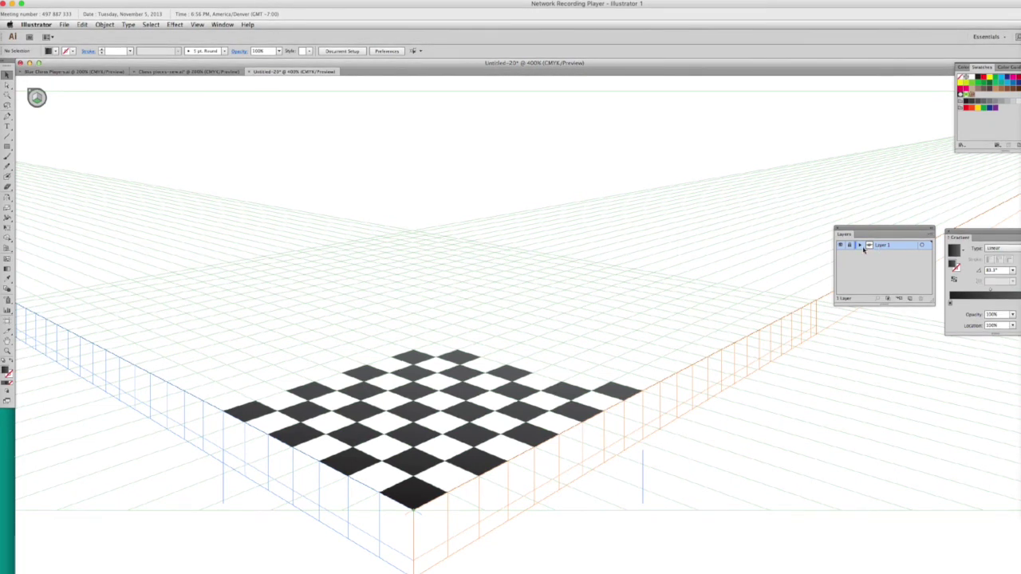
left_click(910, 298)
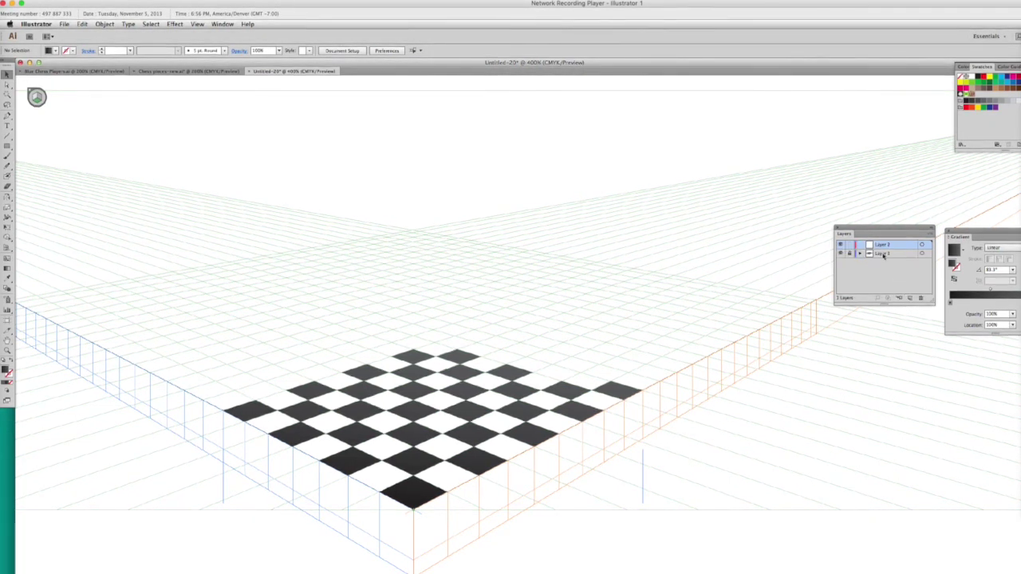
left_click_drag(878, 260, 880, 253)
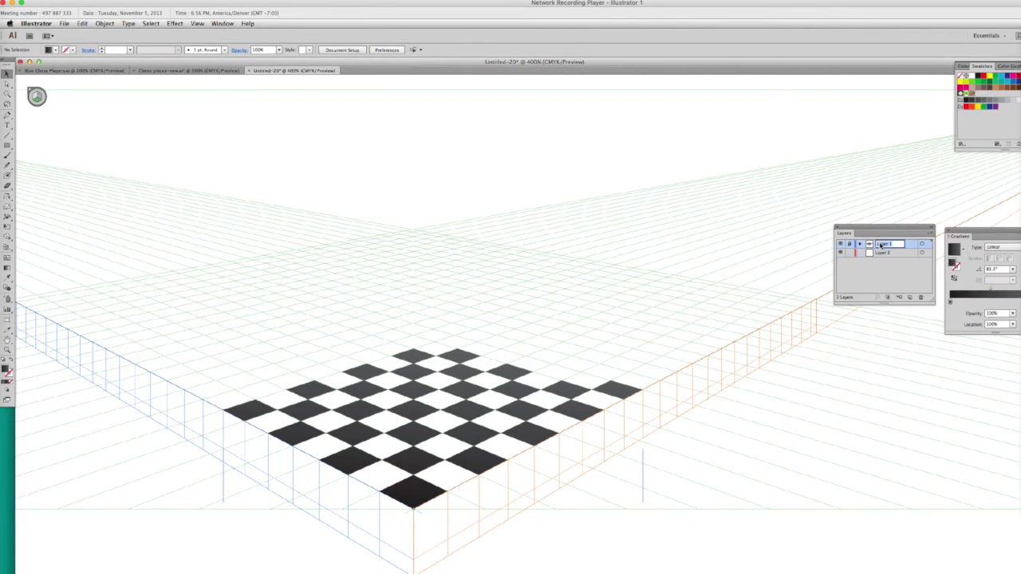
Rename the checkerboard's layer "Top of board" and the empty layer below it "Left side"
key("BackSpace")
type("Top of board")
key("Return")
double_click(882, 252)
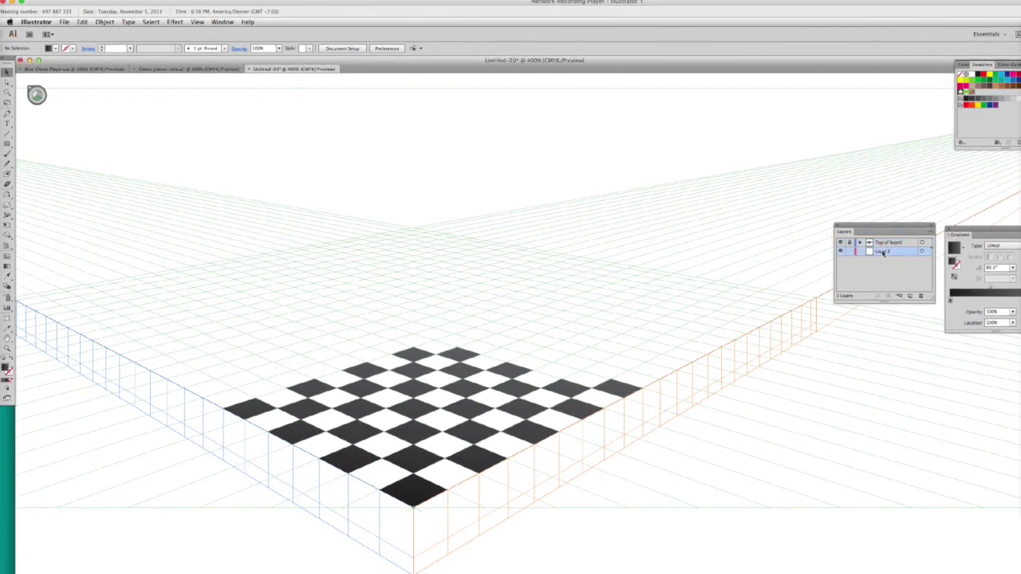
type("Sid")
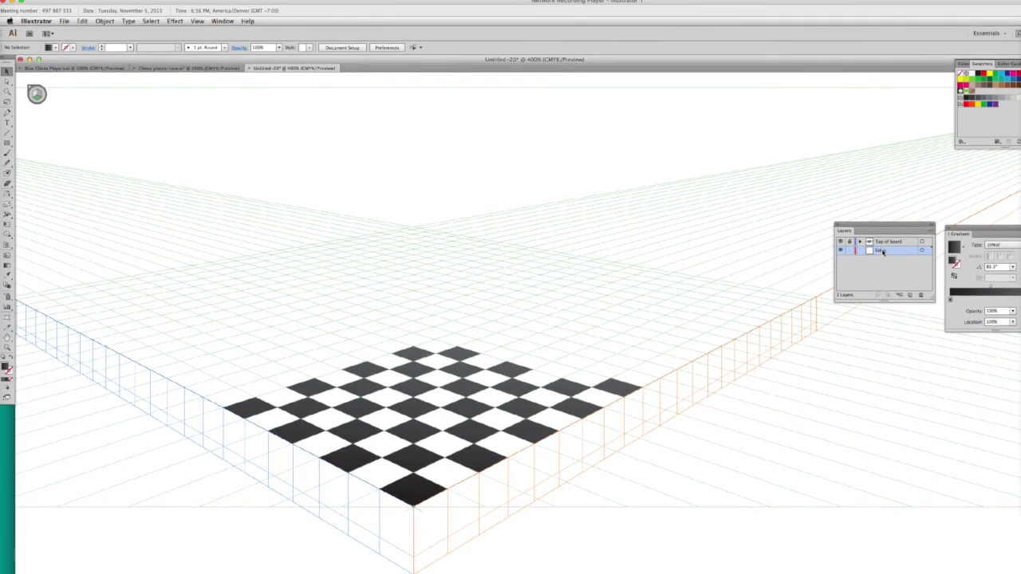
type("es")
type("Left")
type(" side")
key("Return")
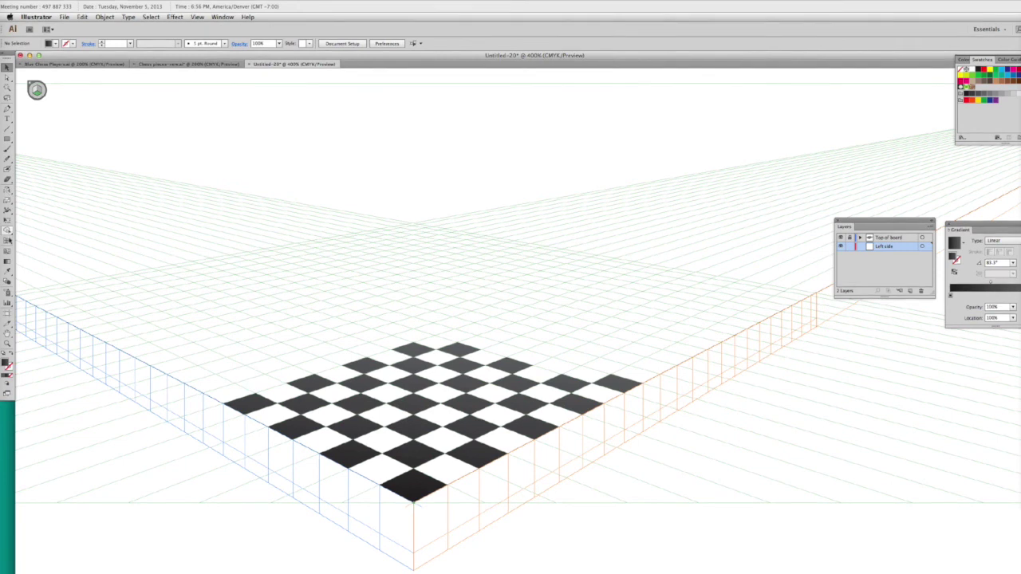
Make the left perspective plane active and draw a thin rectangle about 210 by 6.5 pt along the board's left edge
left_click(8, 241)
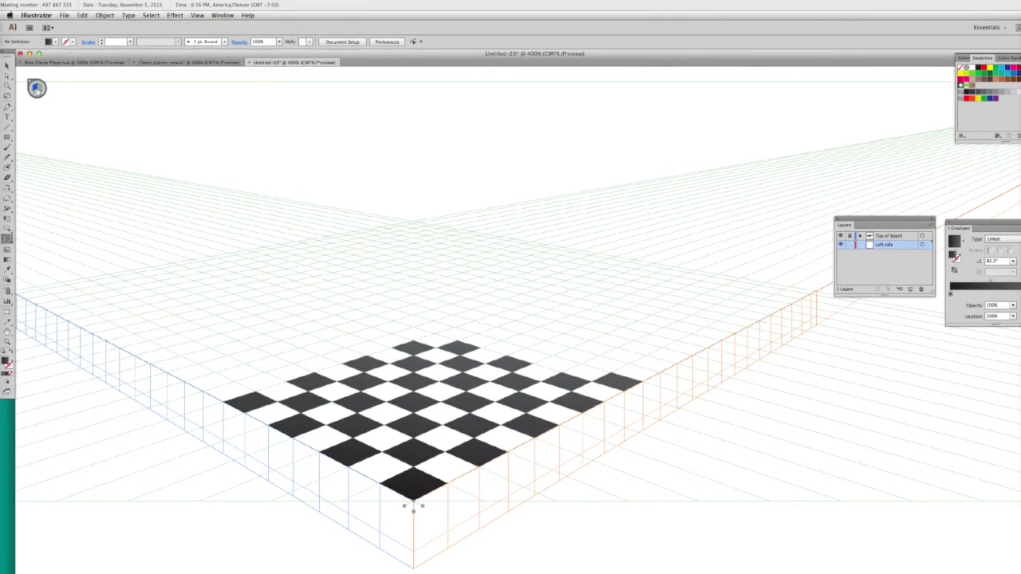
left_click(7, 138)
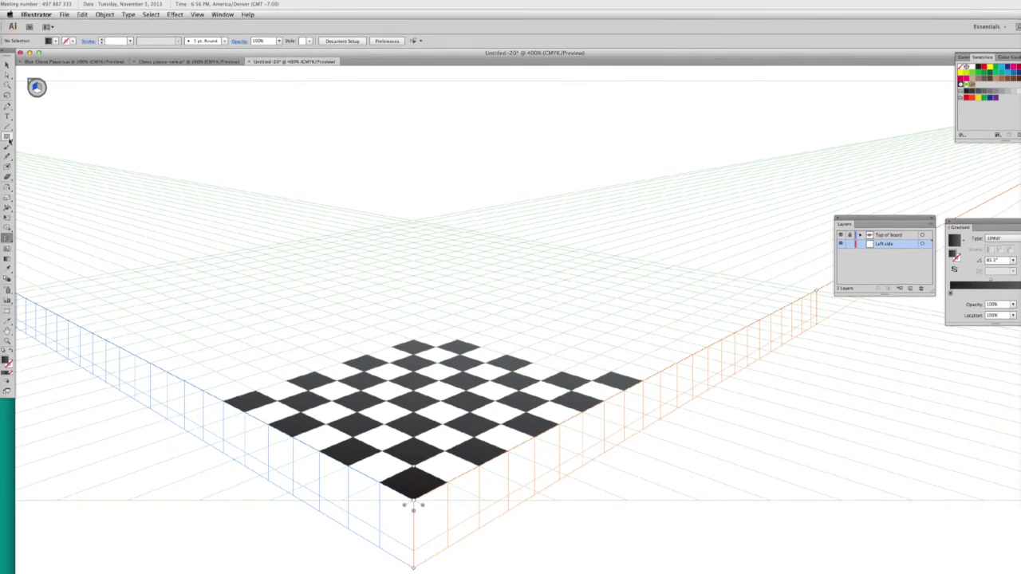
left_click_drag(289, 459, 366, 478)
left_click_drag(415, 510, 413, 507)
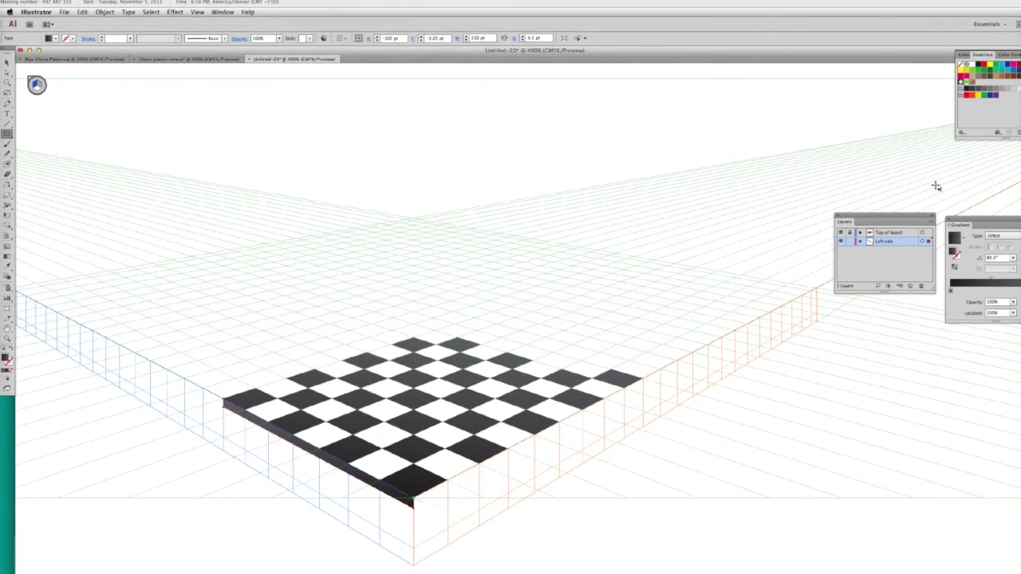
Lock the "Left side" layer and add a new layer above it named "Right side"
left_click(892, 272)
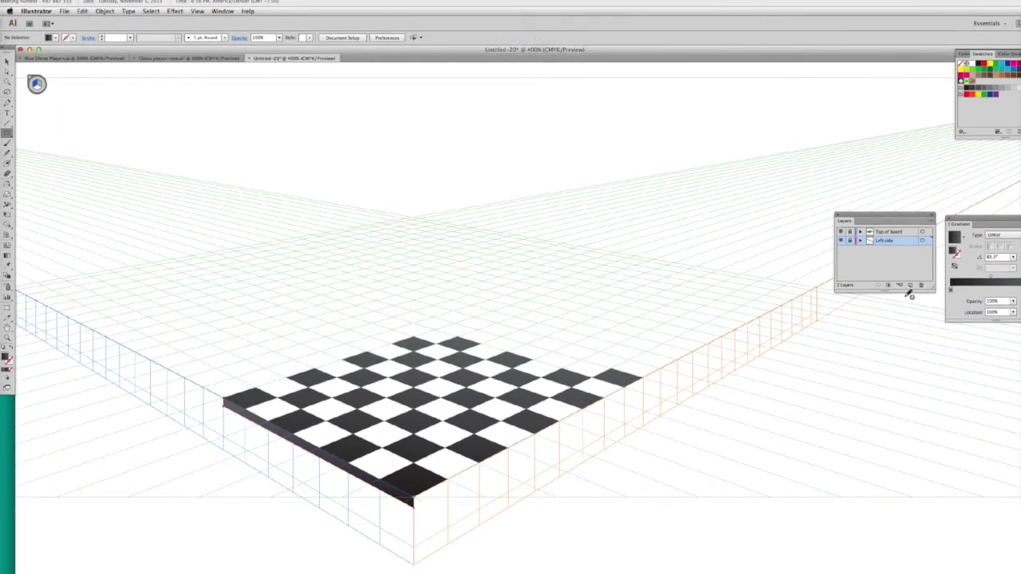
left_click(910, 285)
double_click(884, 240)
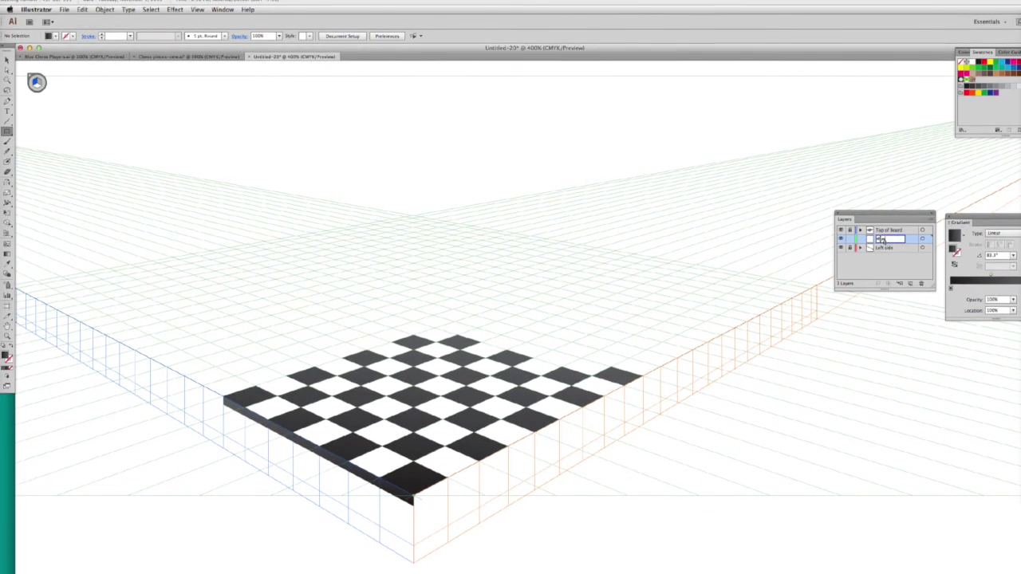
type("Right si")
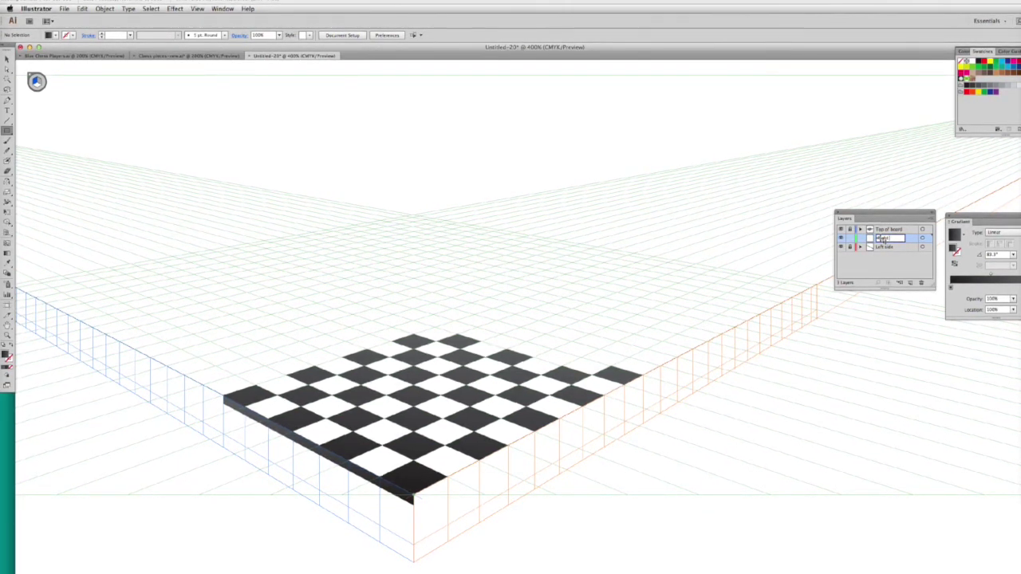
type("de")
key("Return")
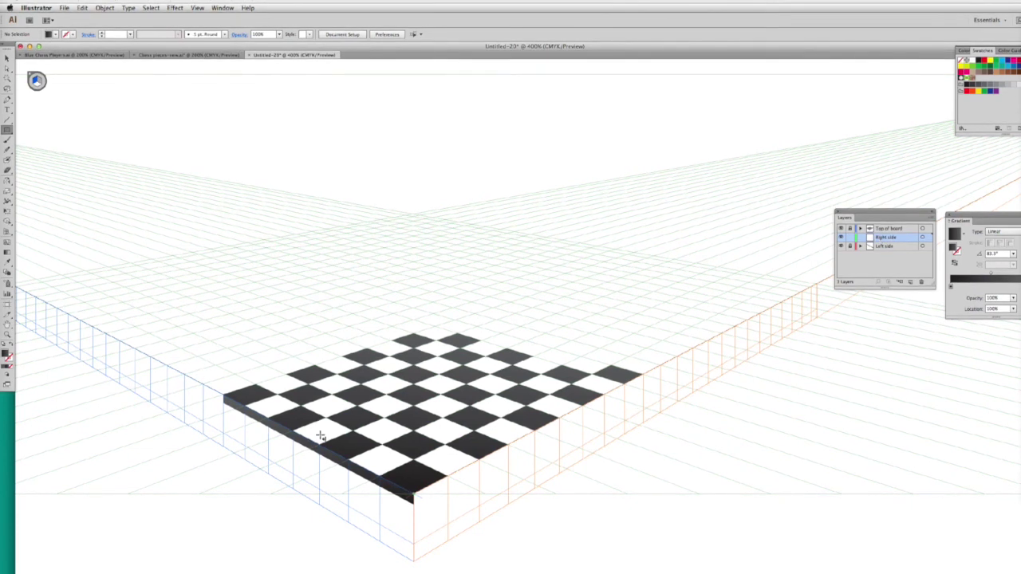
Make the right perspective plane active, draw a thin rectangle about 270 by 7.2 pt along the board's right edge, and deselect it
left_click(7, 231)
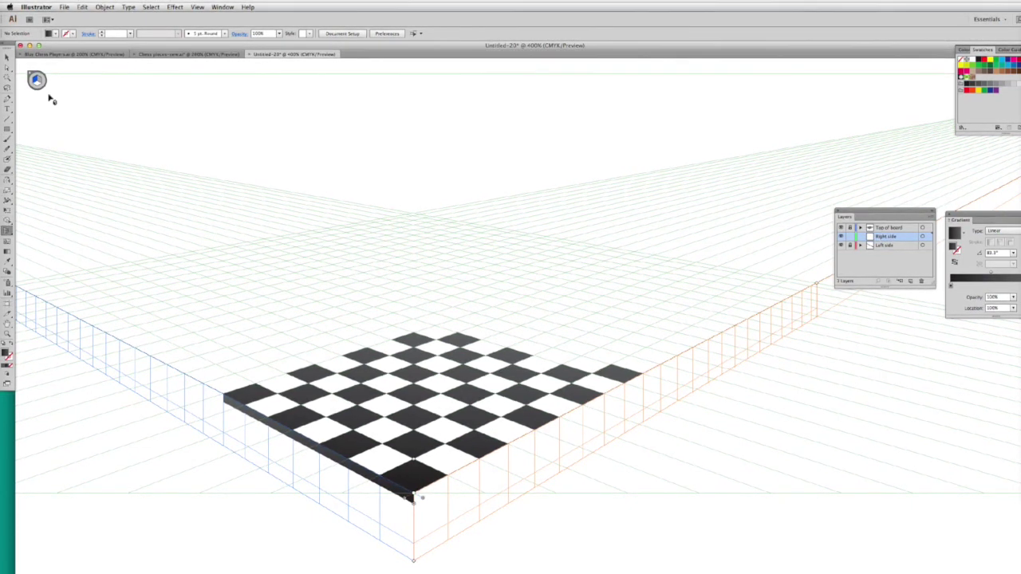
key("m")
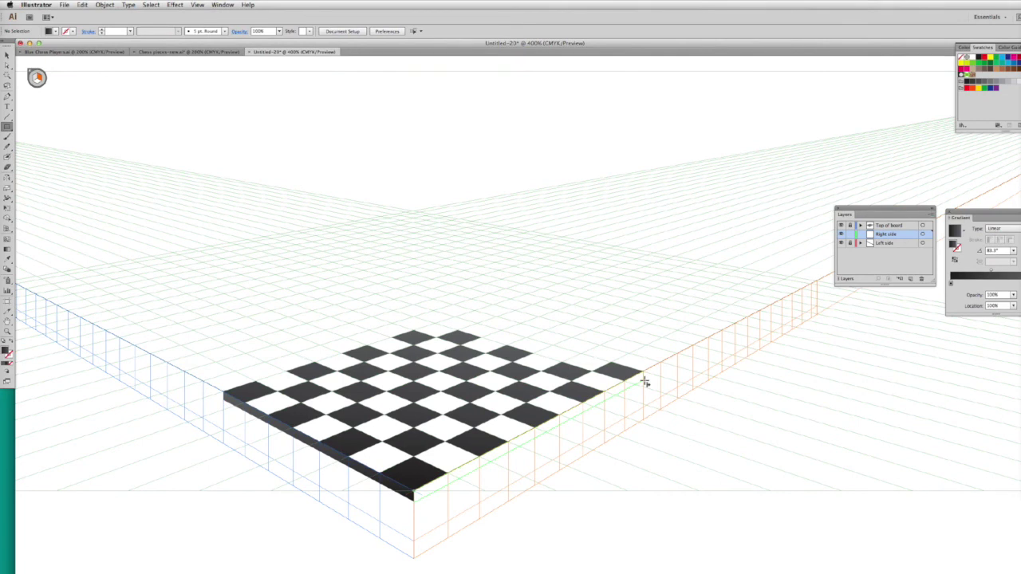
left_click_drag(646, 383, 646, 383)
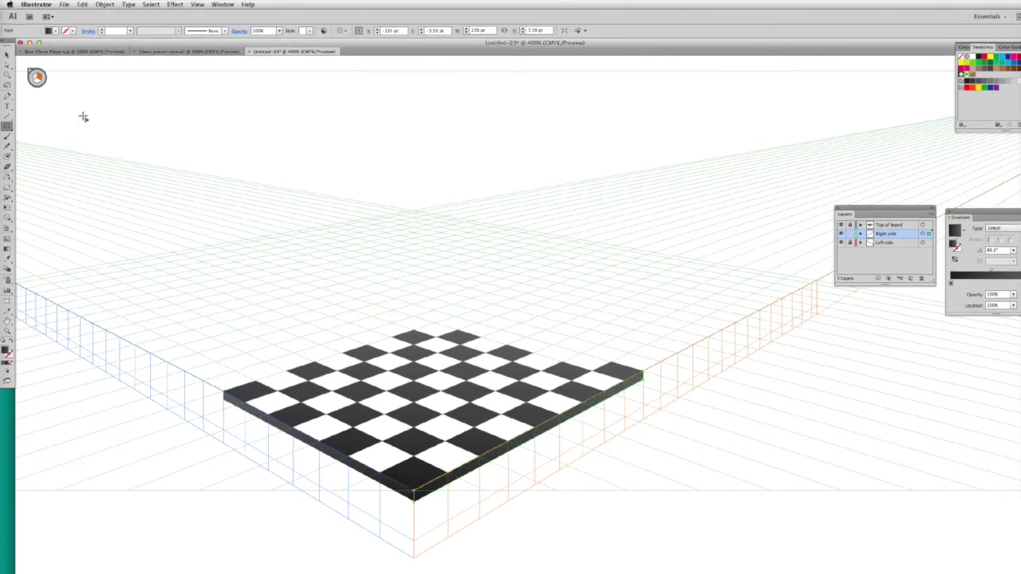
left_click(272, 141)
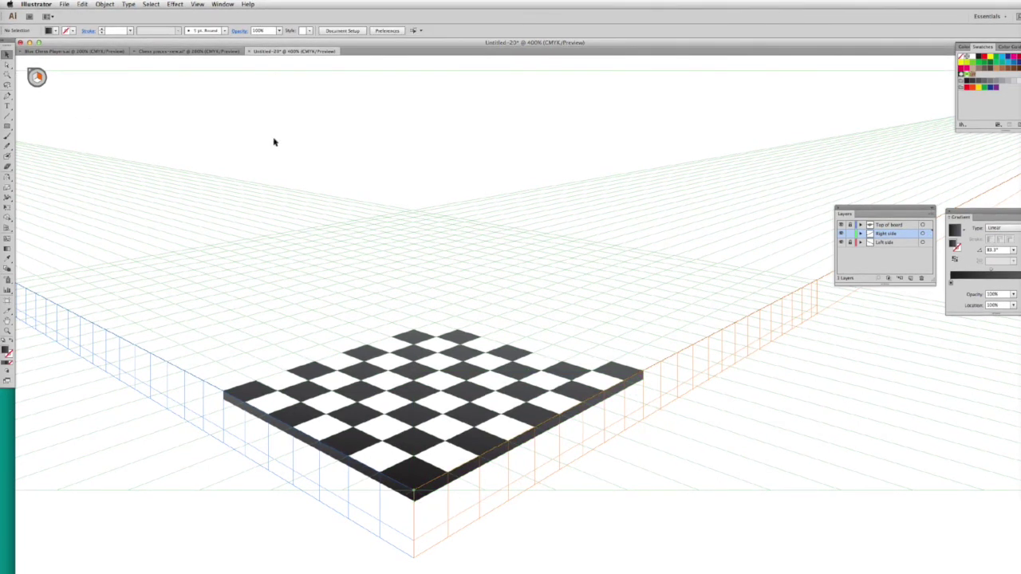
Hide the perspective grid, lock the right side's layer, and add a top layer named "Chess players"
left_click(9, 230)
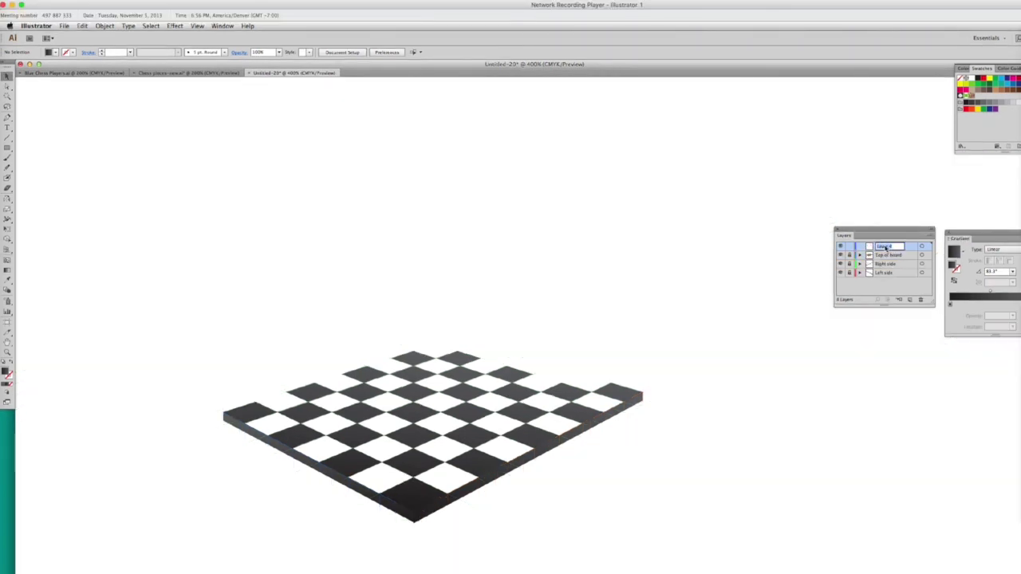
type("Chess player")
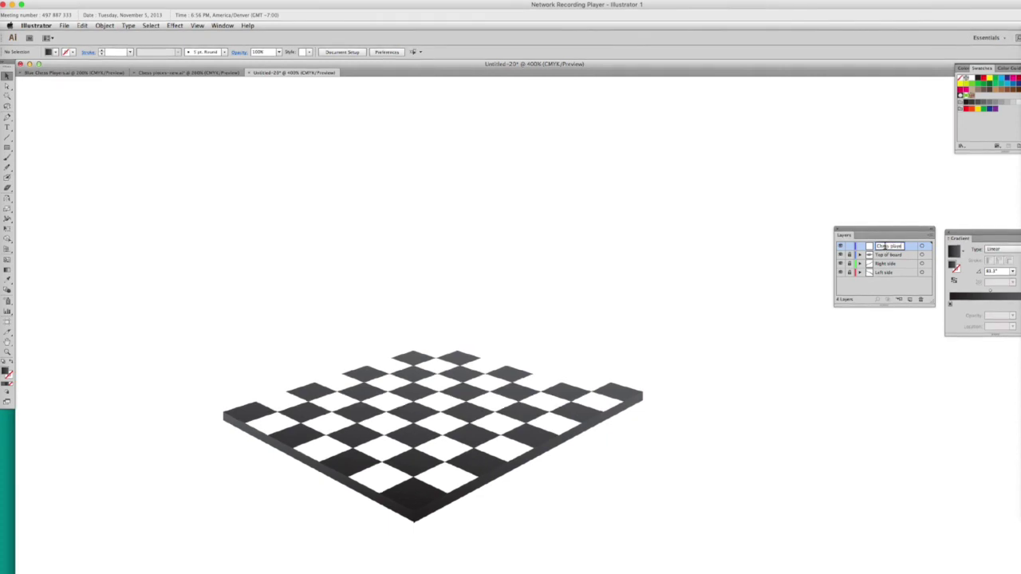
key("Return")
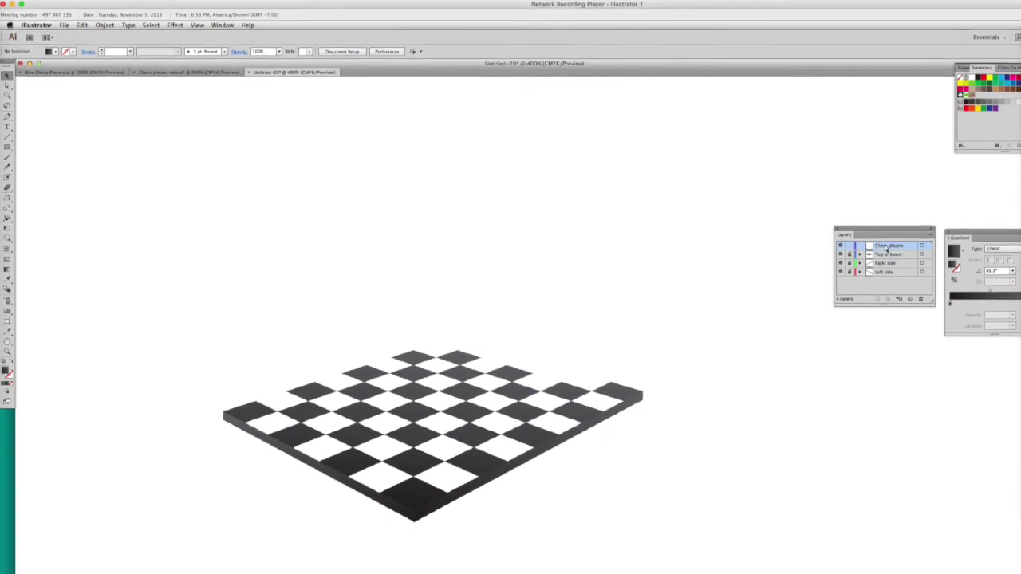
Unlock the board layers, enlarge the whole board to about 10 by 4.1 in, reposition it on the artboard, and relock its layers
key("super+0")
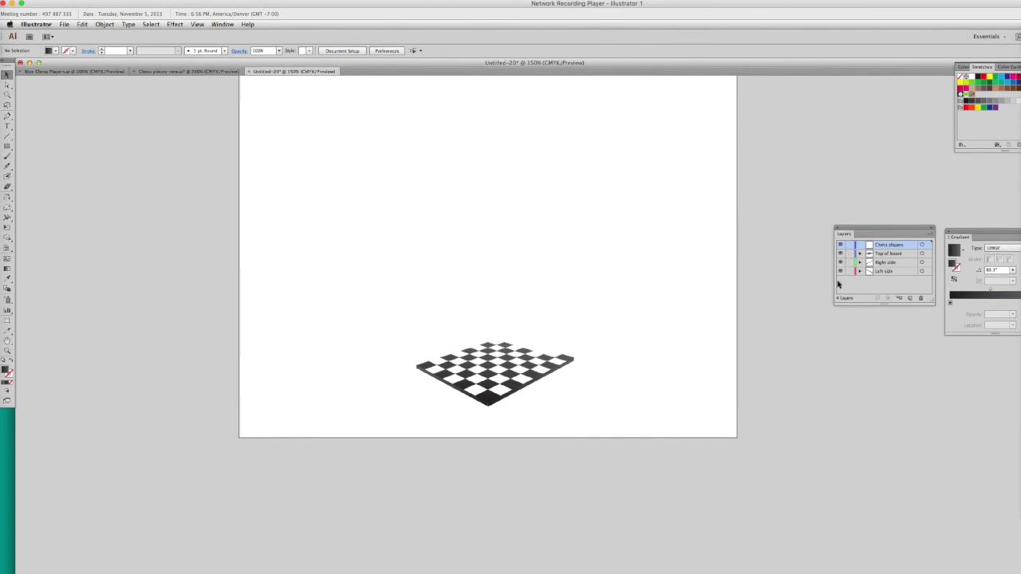
key("super+a")
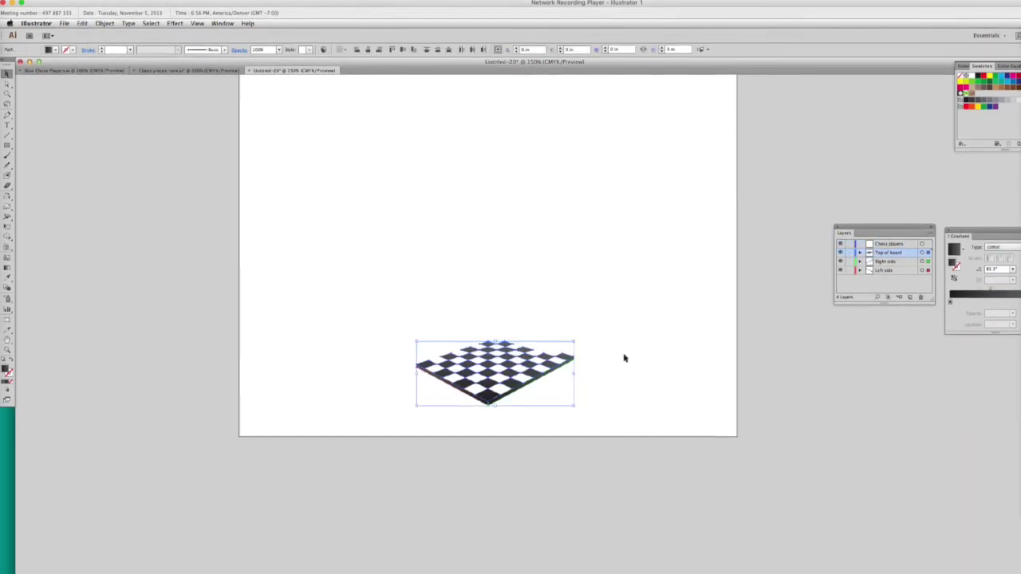
left_click_drag(574, 338, 725, 191)
left_click_drag(483, 338, 474, 331)
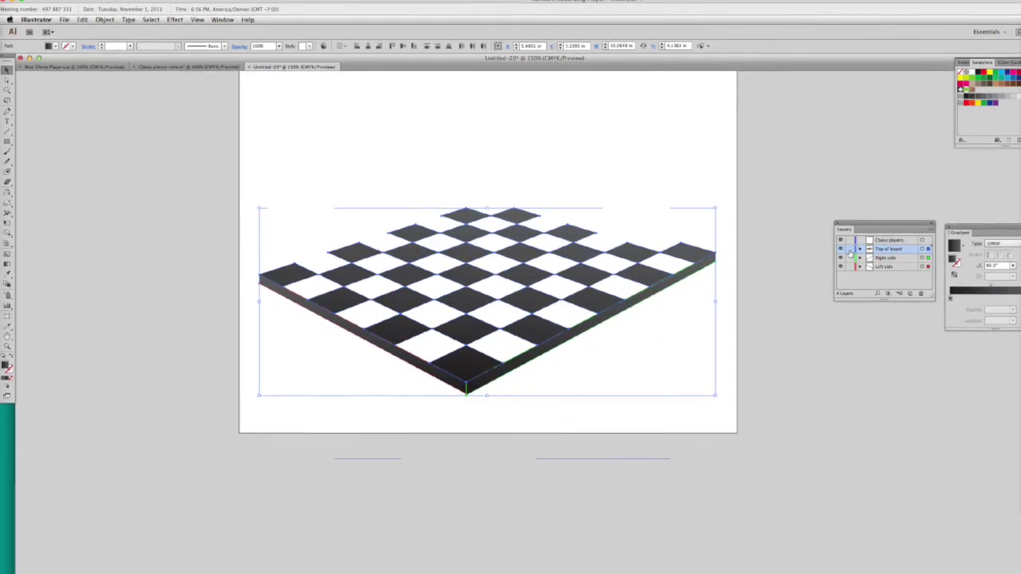
left_click(732, 348)
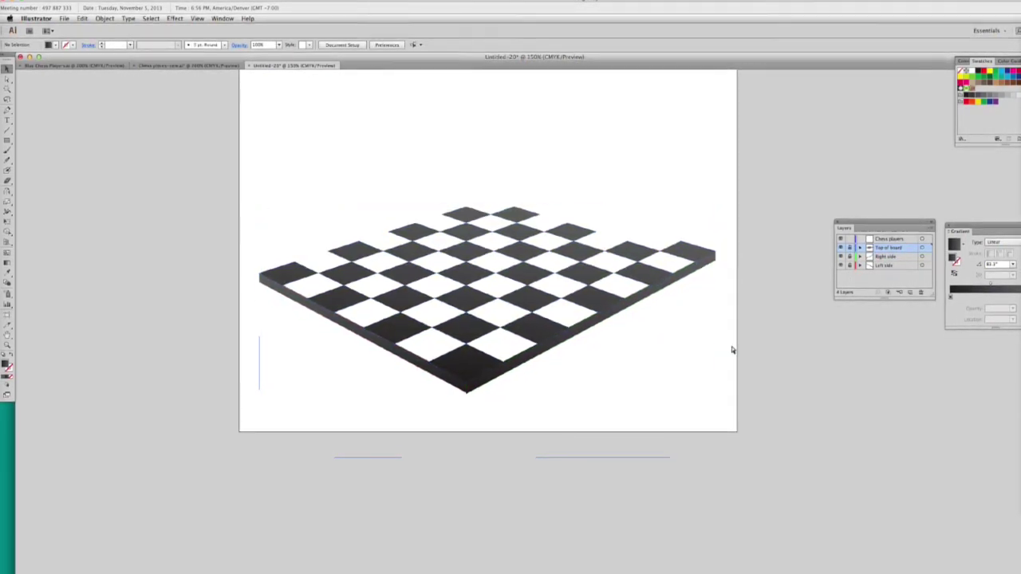
Paste the three blue chess pieces onto the "Chess players" layer
key("super+v")
left_click(439, 280)
left_click(893, 238)
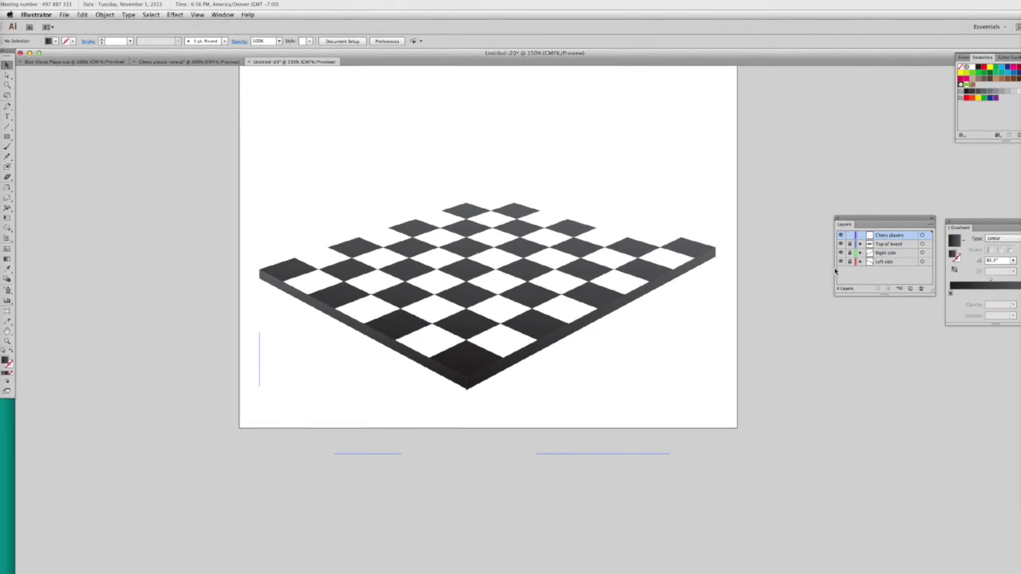
key("super+a")
key("super+v")
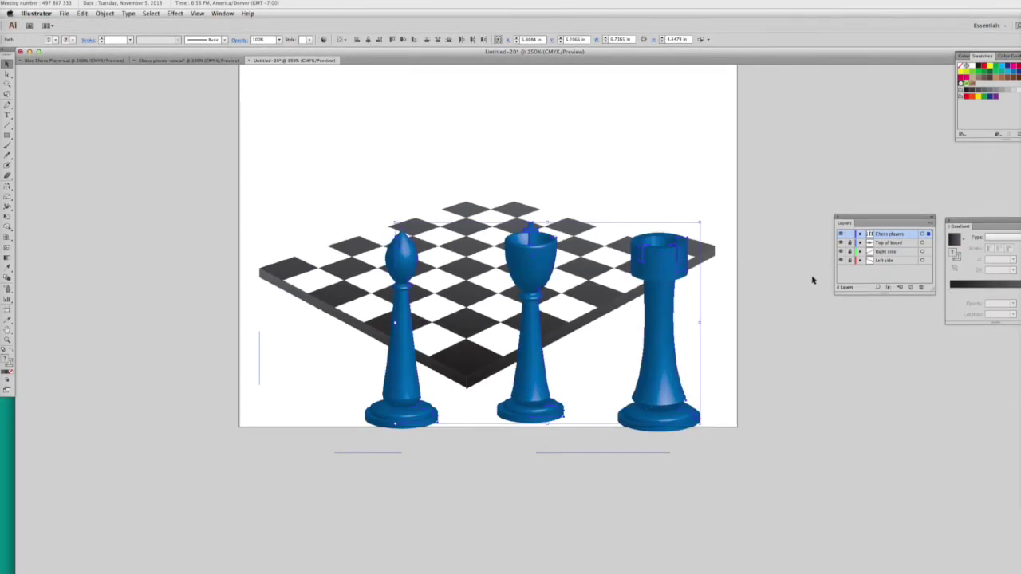
Scale the three chess pieces down together, place them on the board's left half, and deselect them
left_click_drag(668, 214, 645, 115)
left_click_drag(619, 162, 511, 234)
left_click(598, 142)
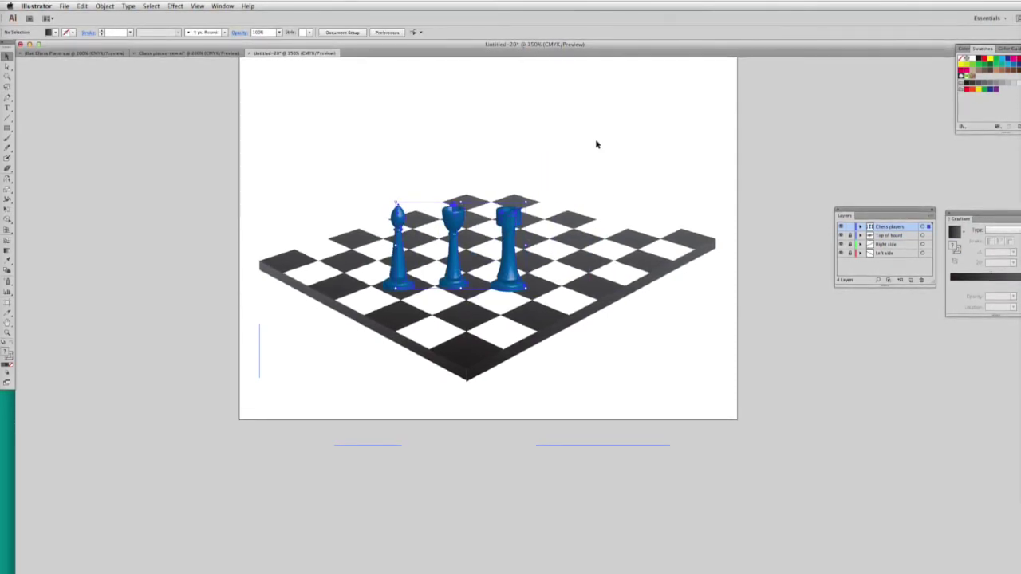